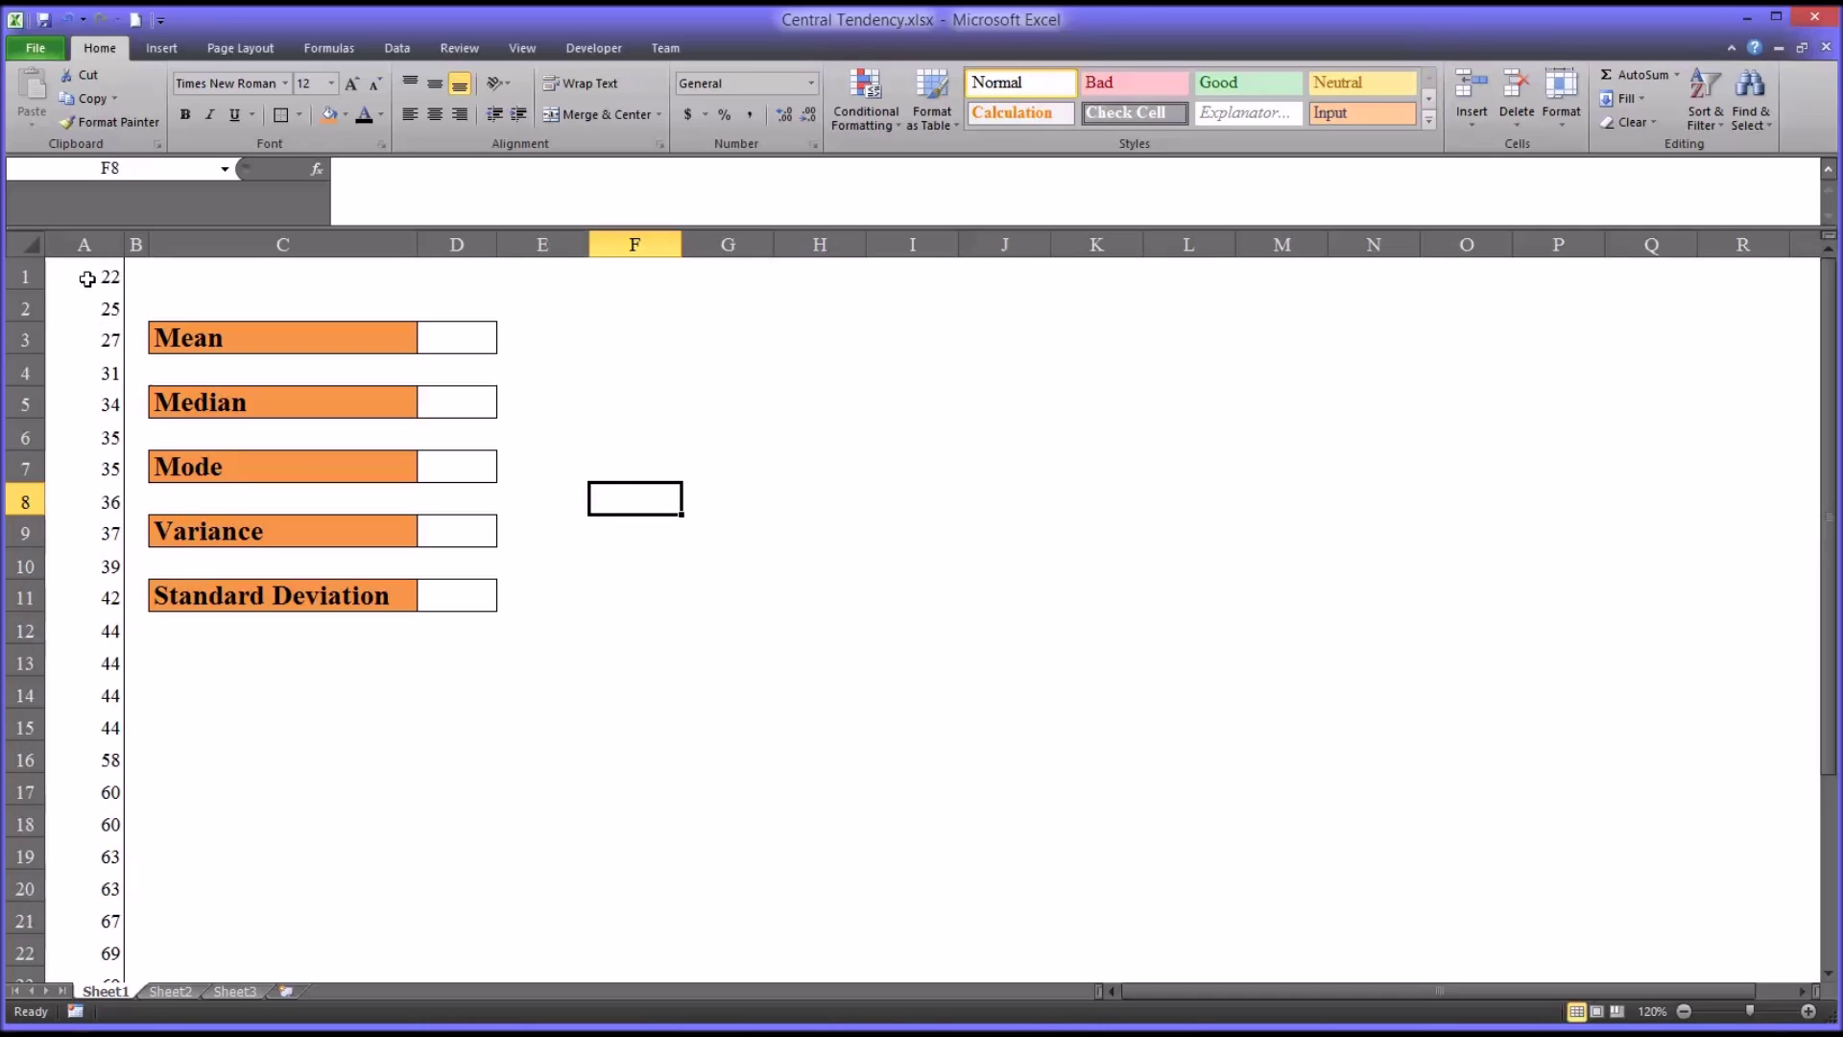
# - Enter =AVERAGE(A1:A30) in D3 to compute the mean of the 30 scores, 52.3
pyautogui.moveTo(75, 278); pyautogui.dragTo(100, 925)
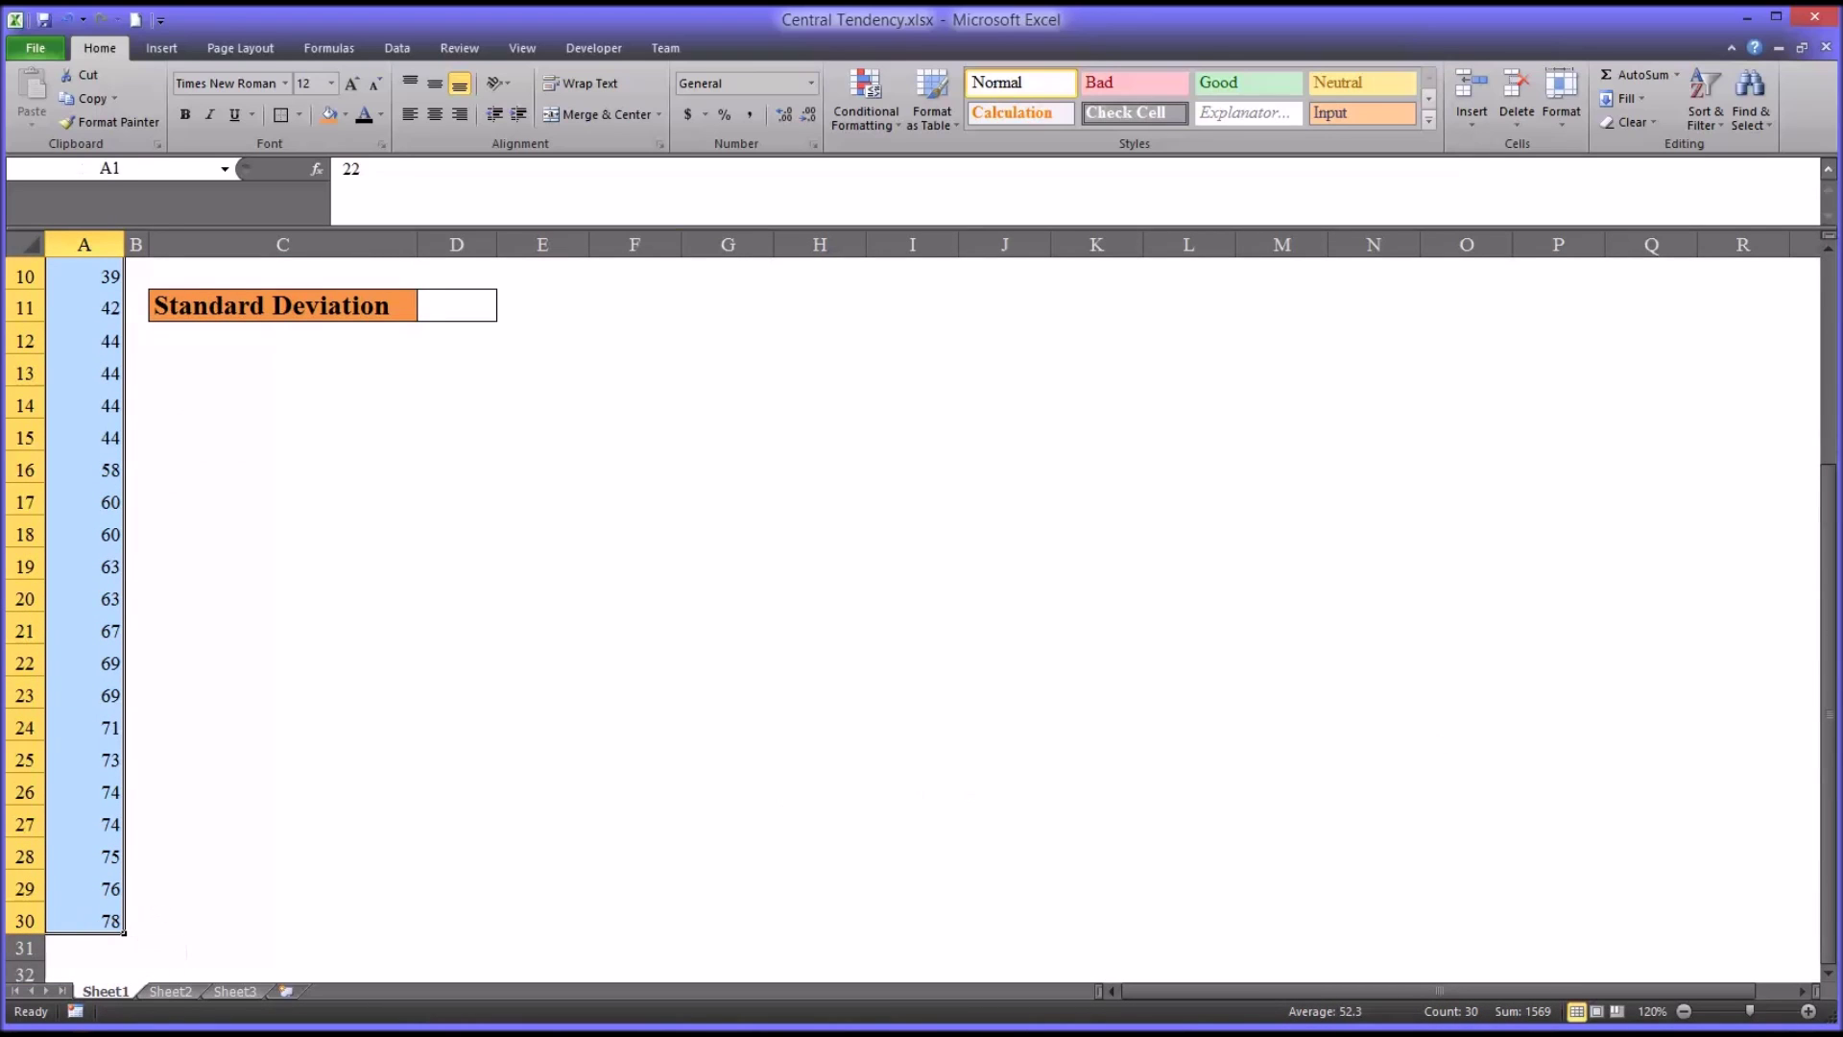
pyautogui.moveTo(1829, 768); pyautogui.dragTo(1823, 564)
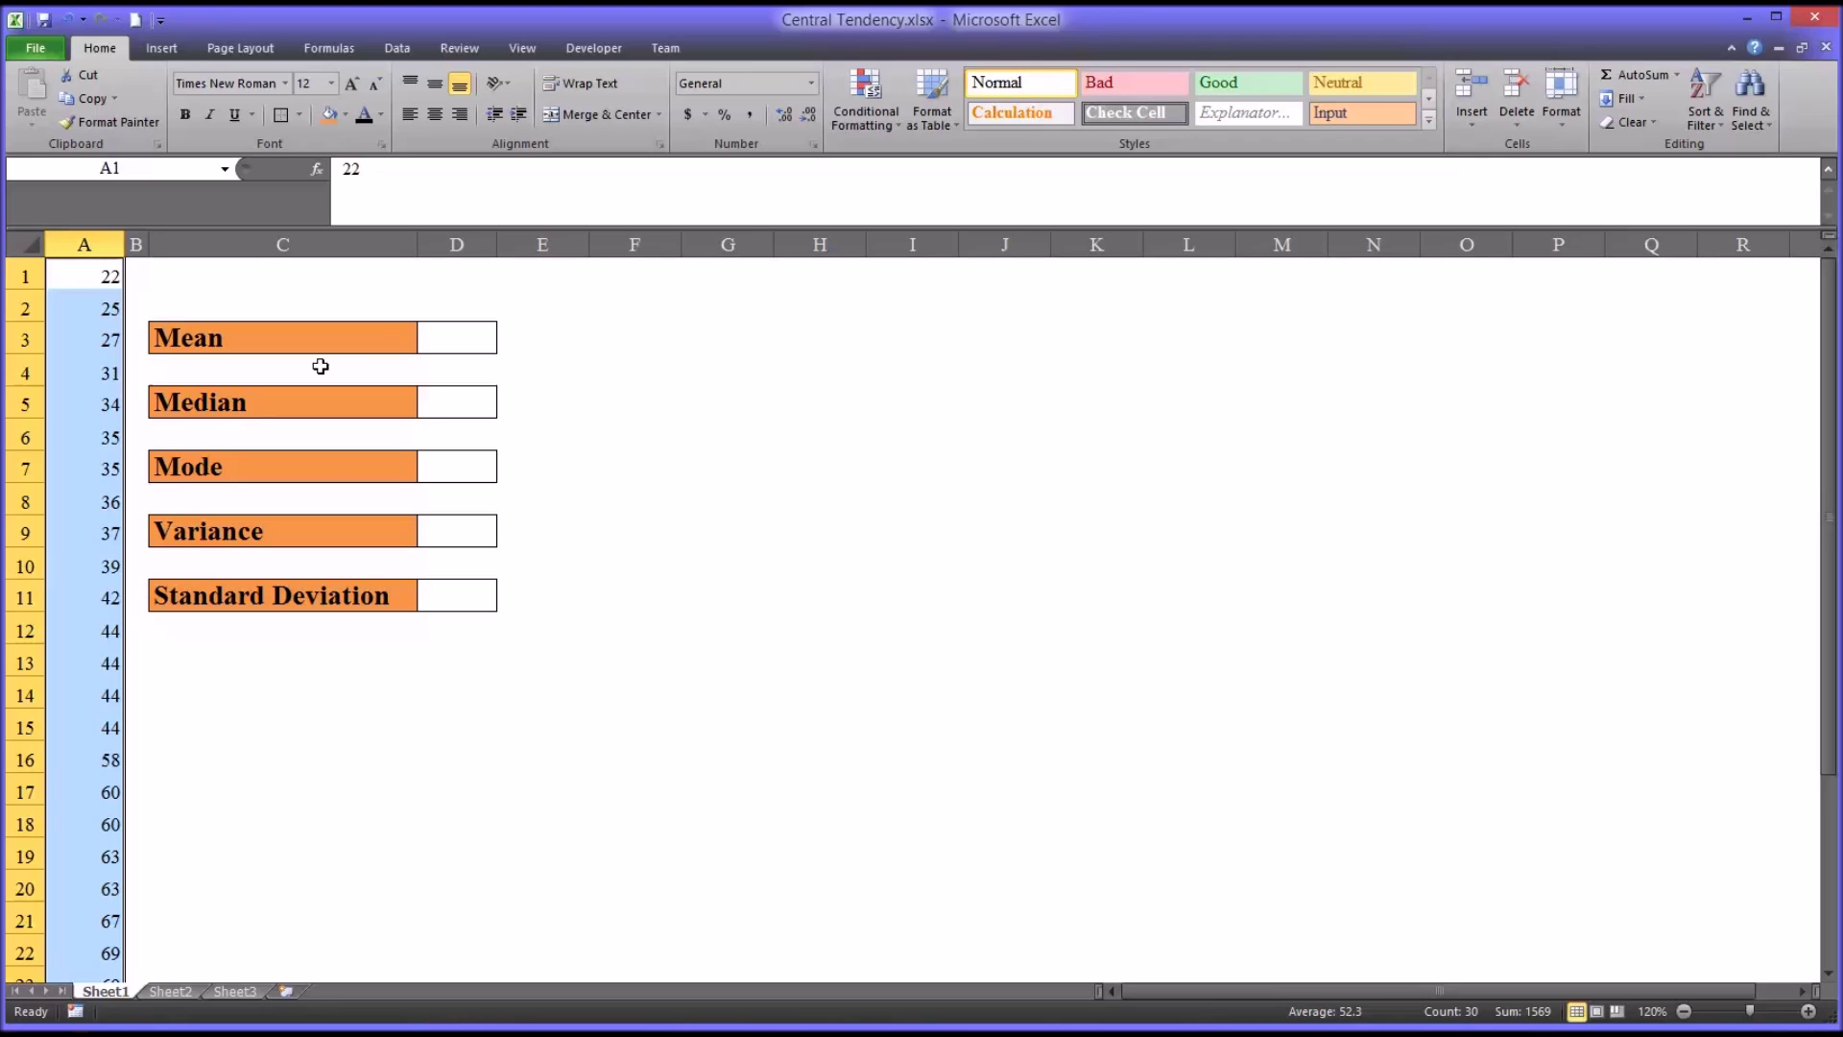
pyautogui.click(467, 343)
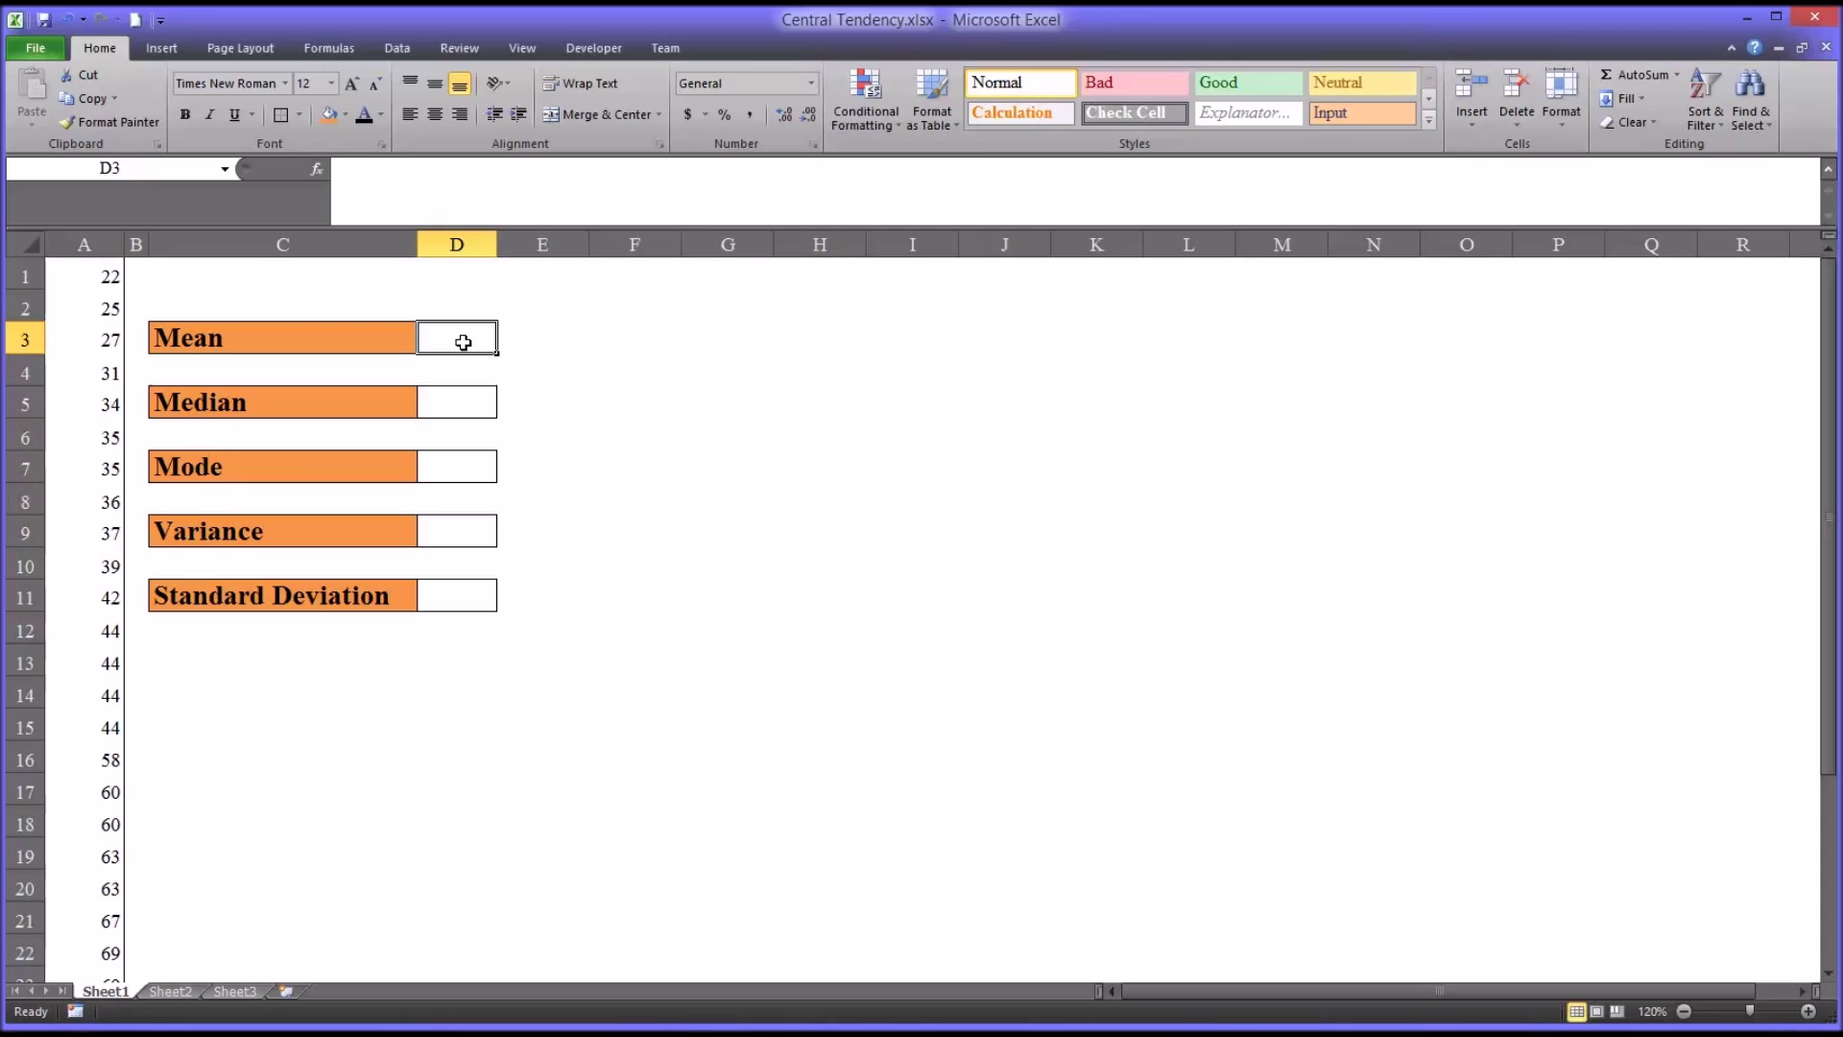
pyautogui.write('=')
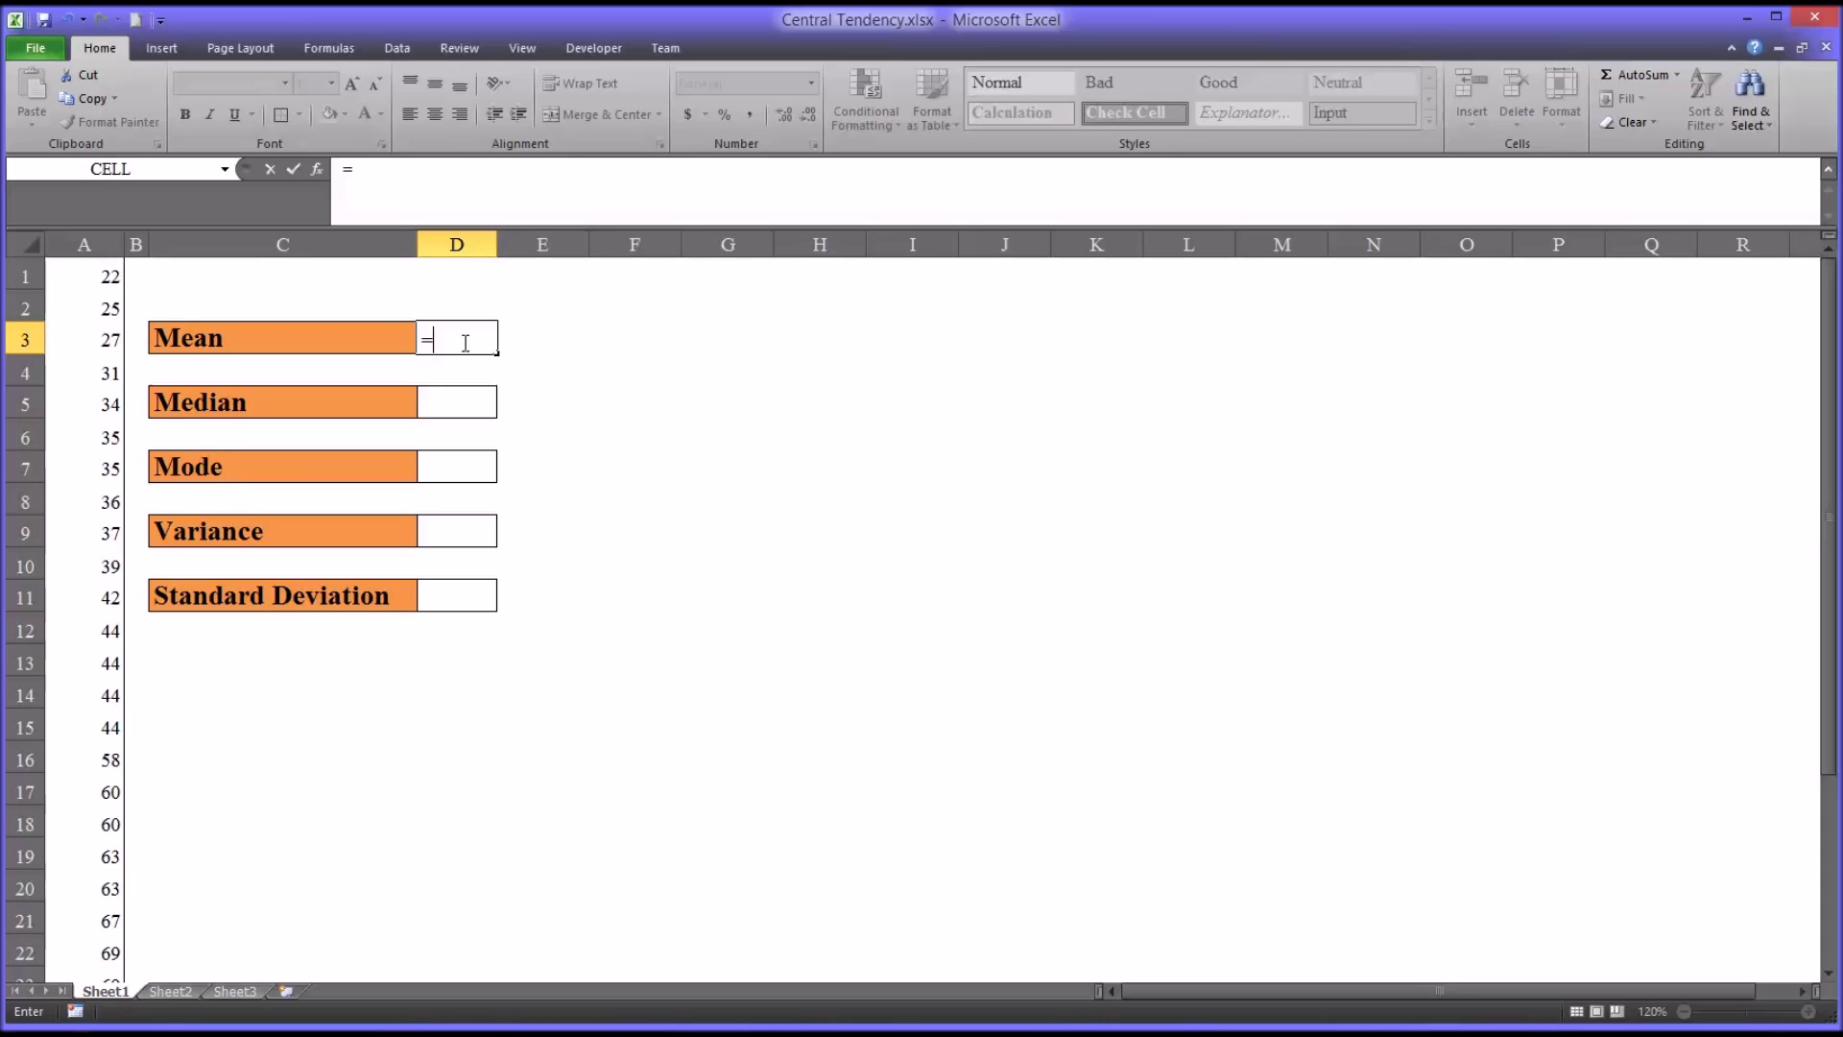
pyautogui.write('average')
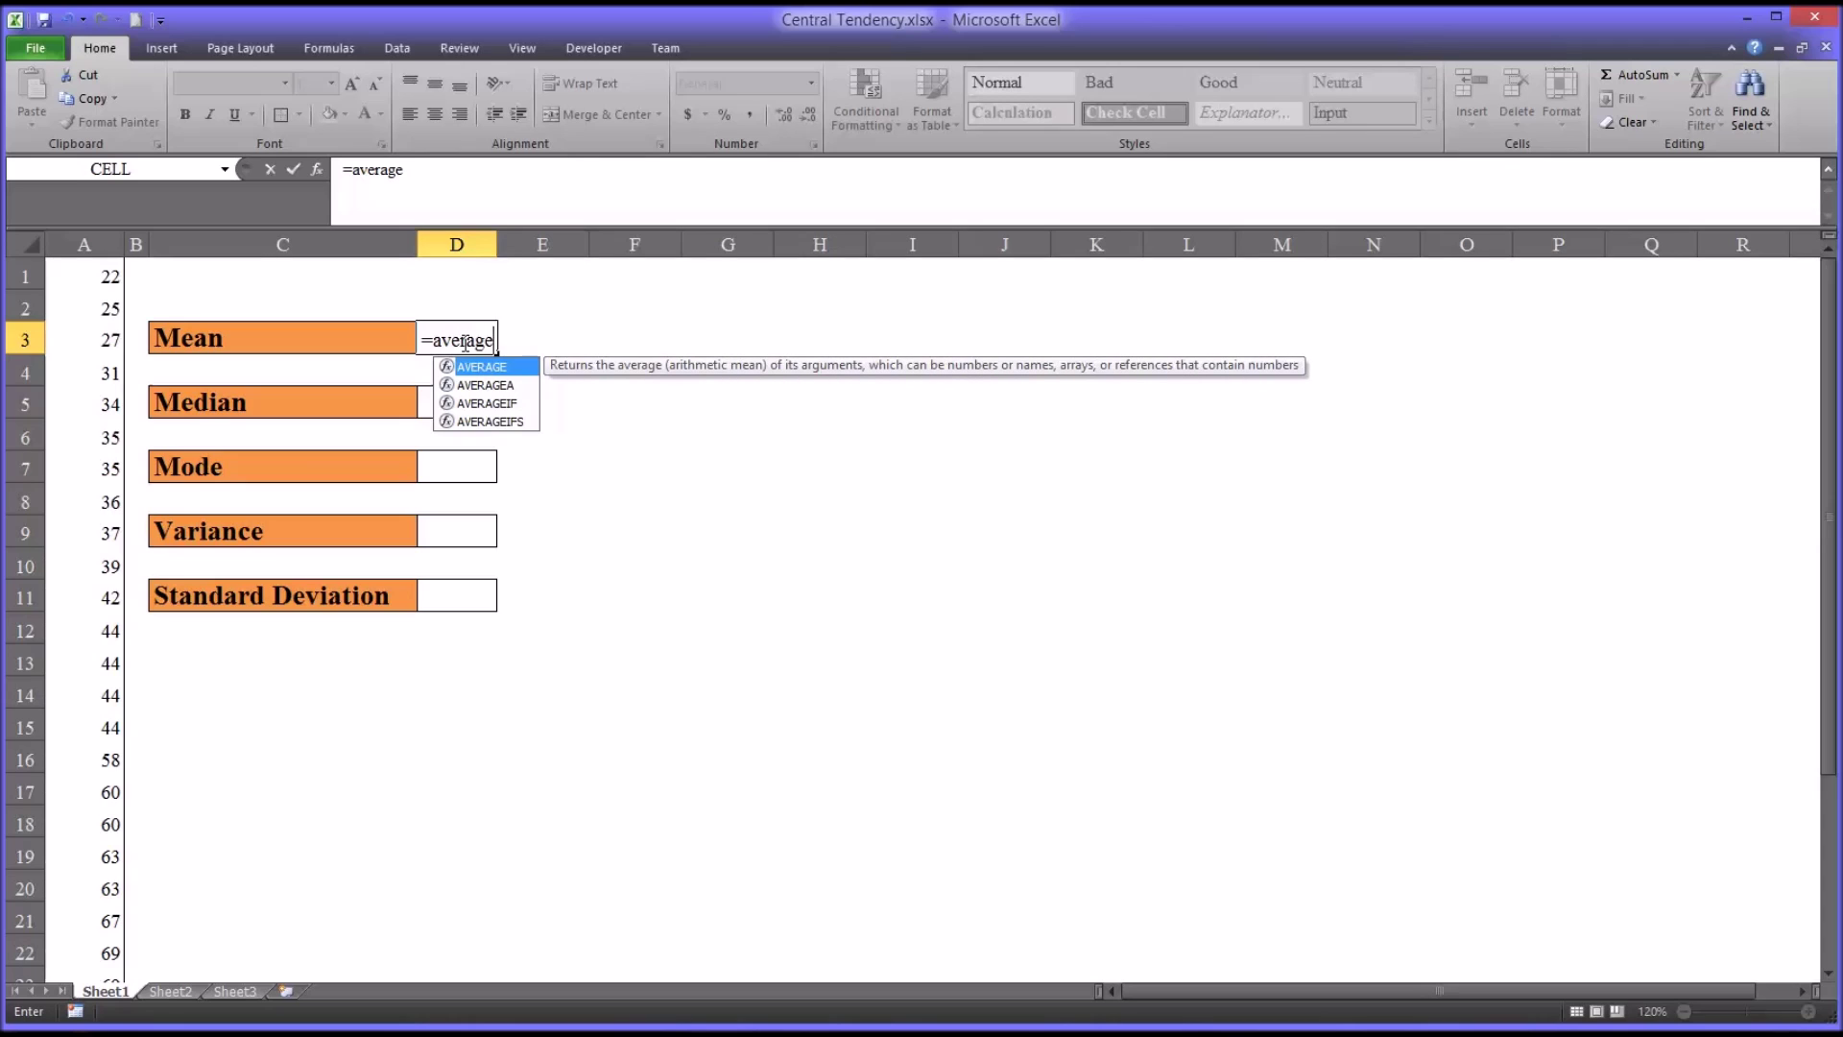
pyautogui.write('(')
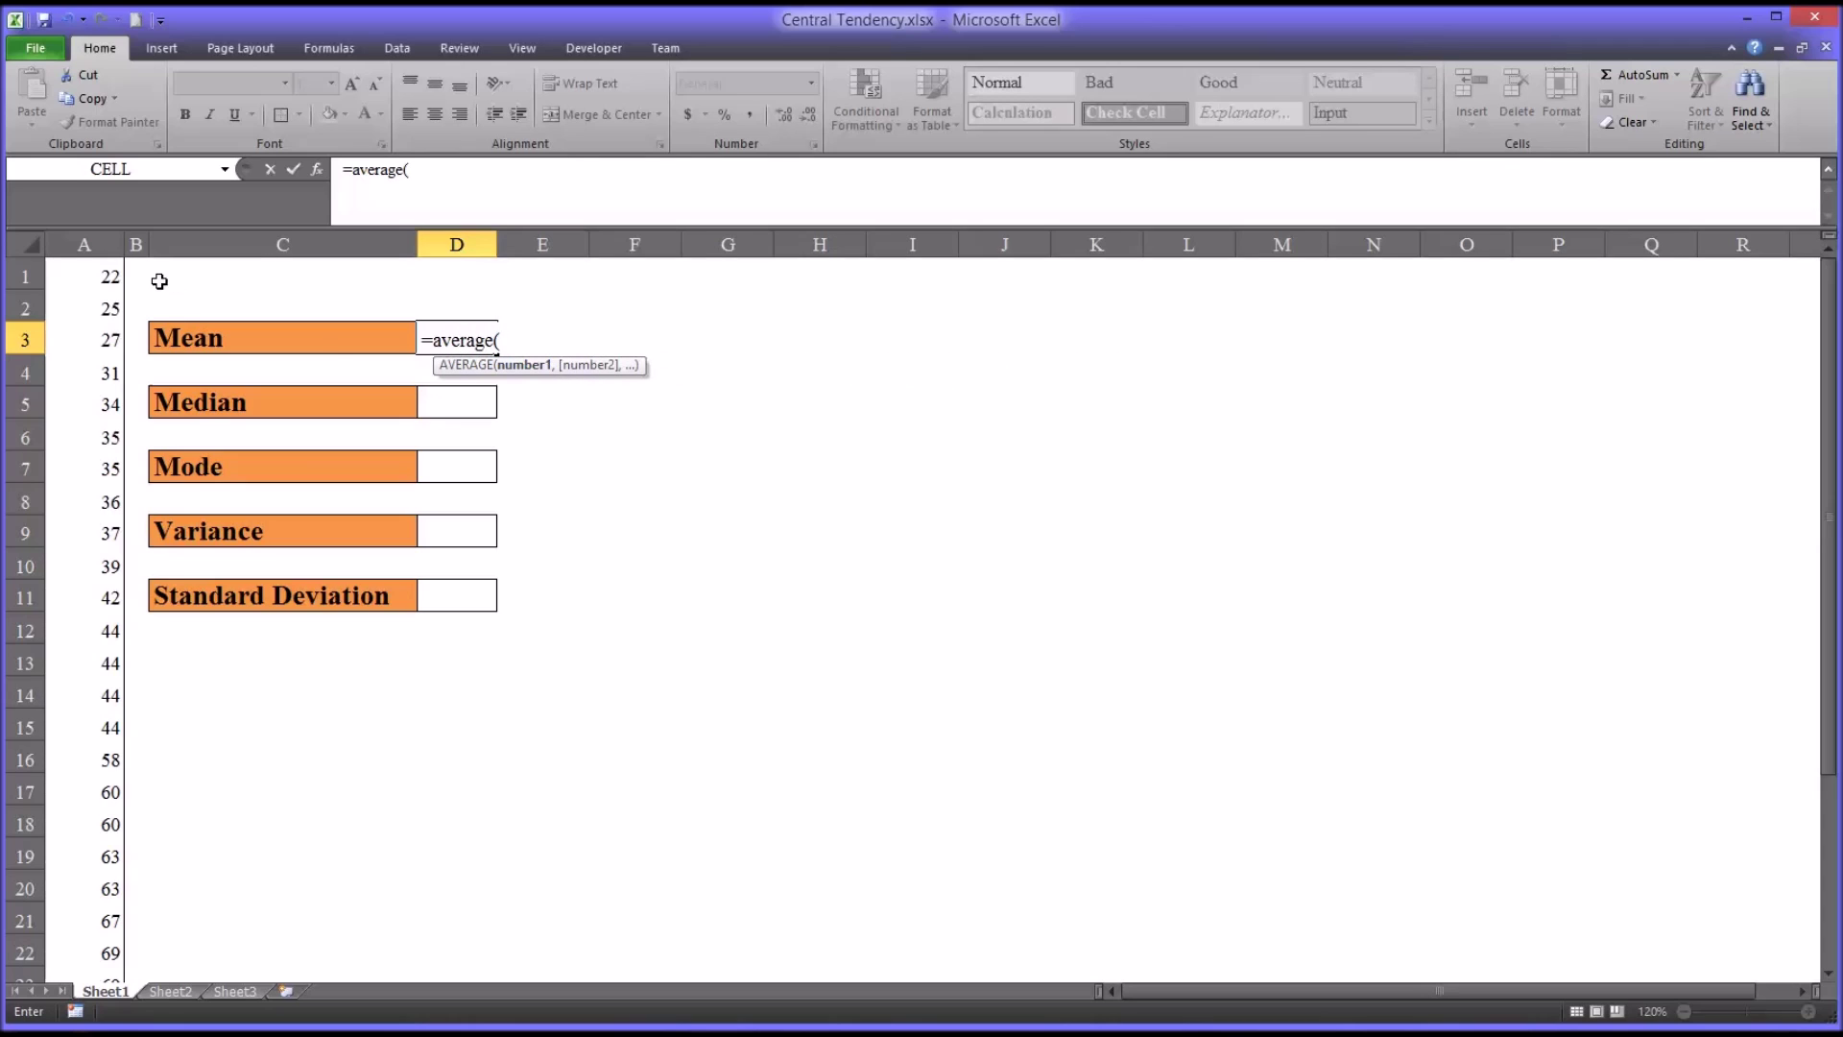
pyautogui.click(88, 275)
pyautogui.moveTo(88, 274); pyautogui.dragTo(85, 918)
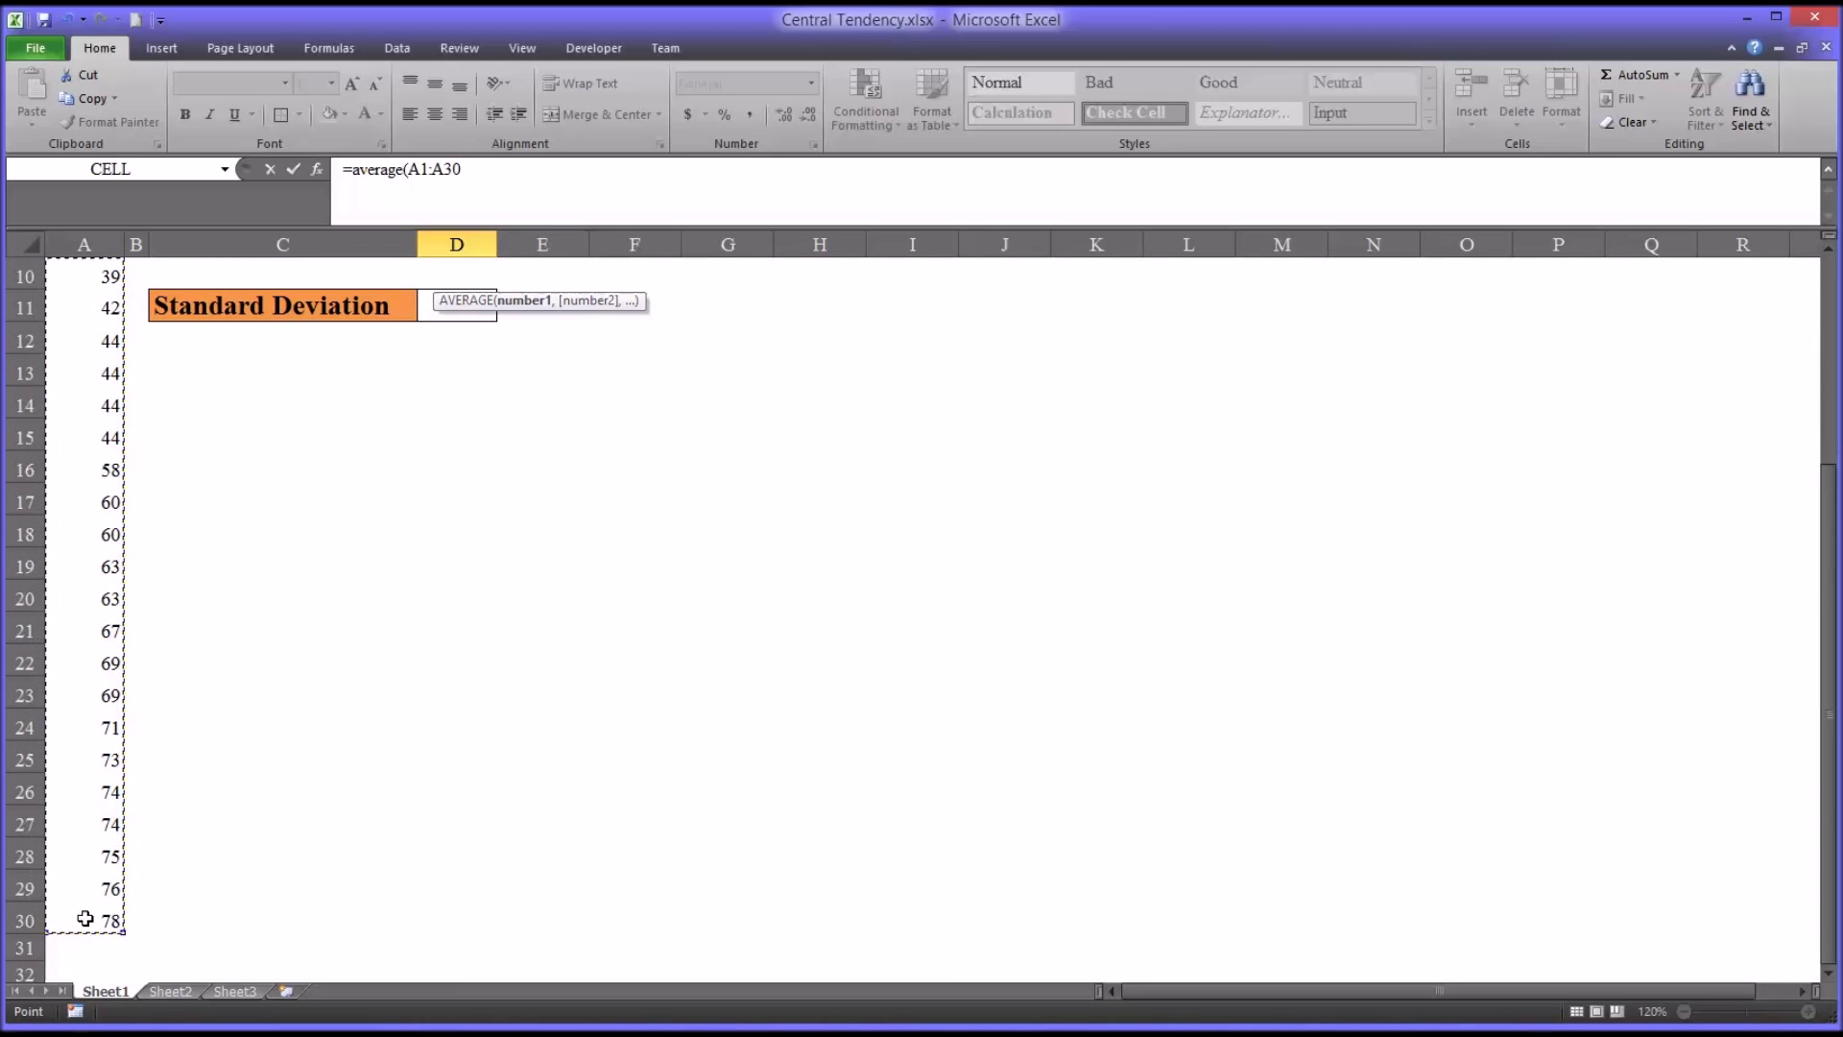
pyautogui.write(')')
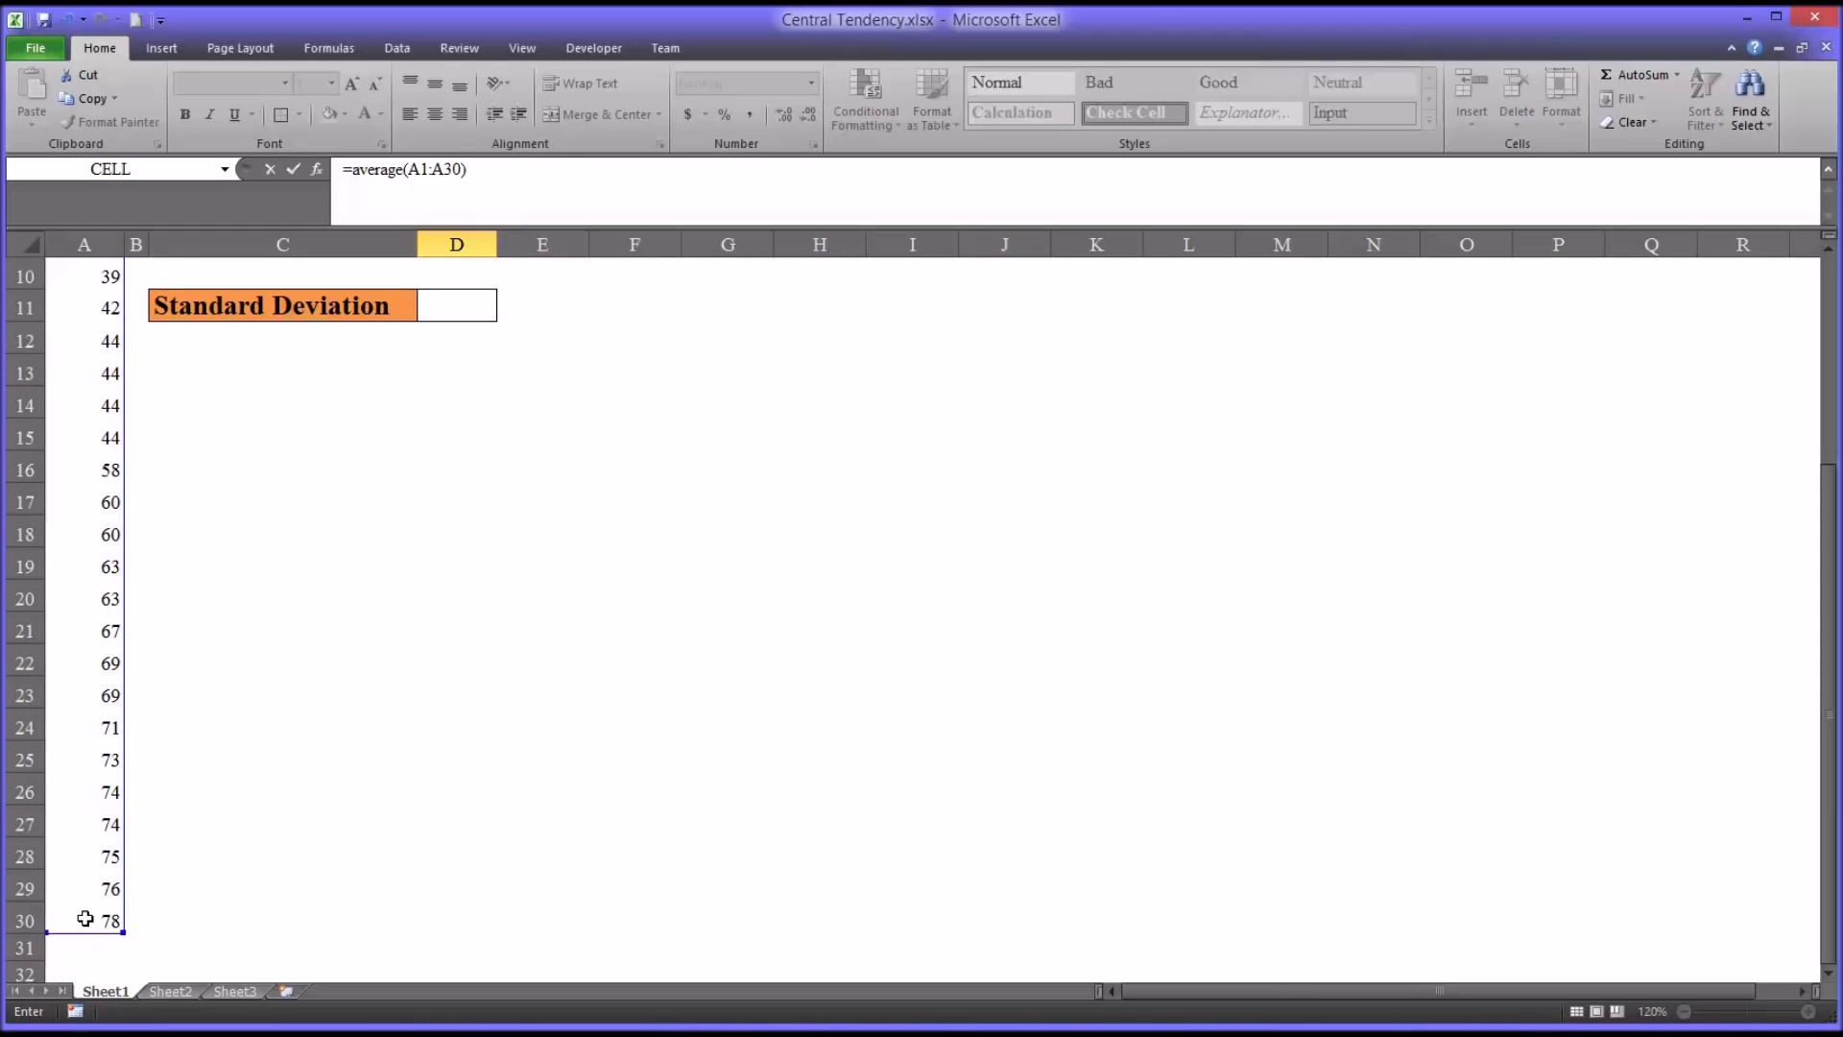
pyautogui.press('Escape')
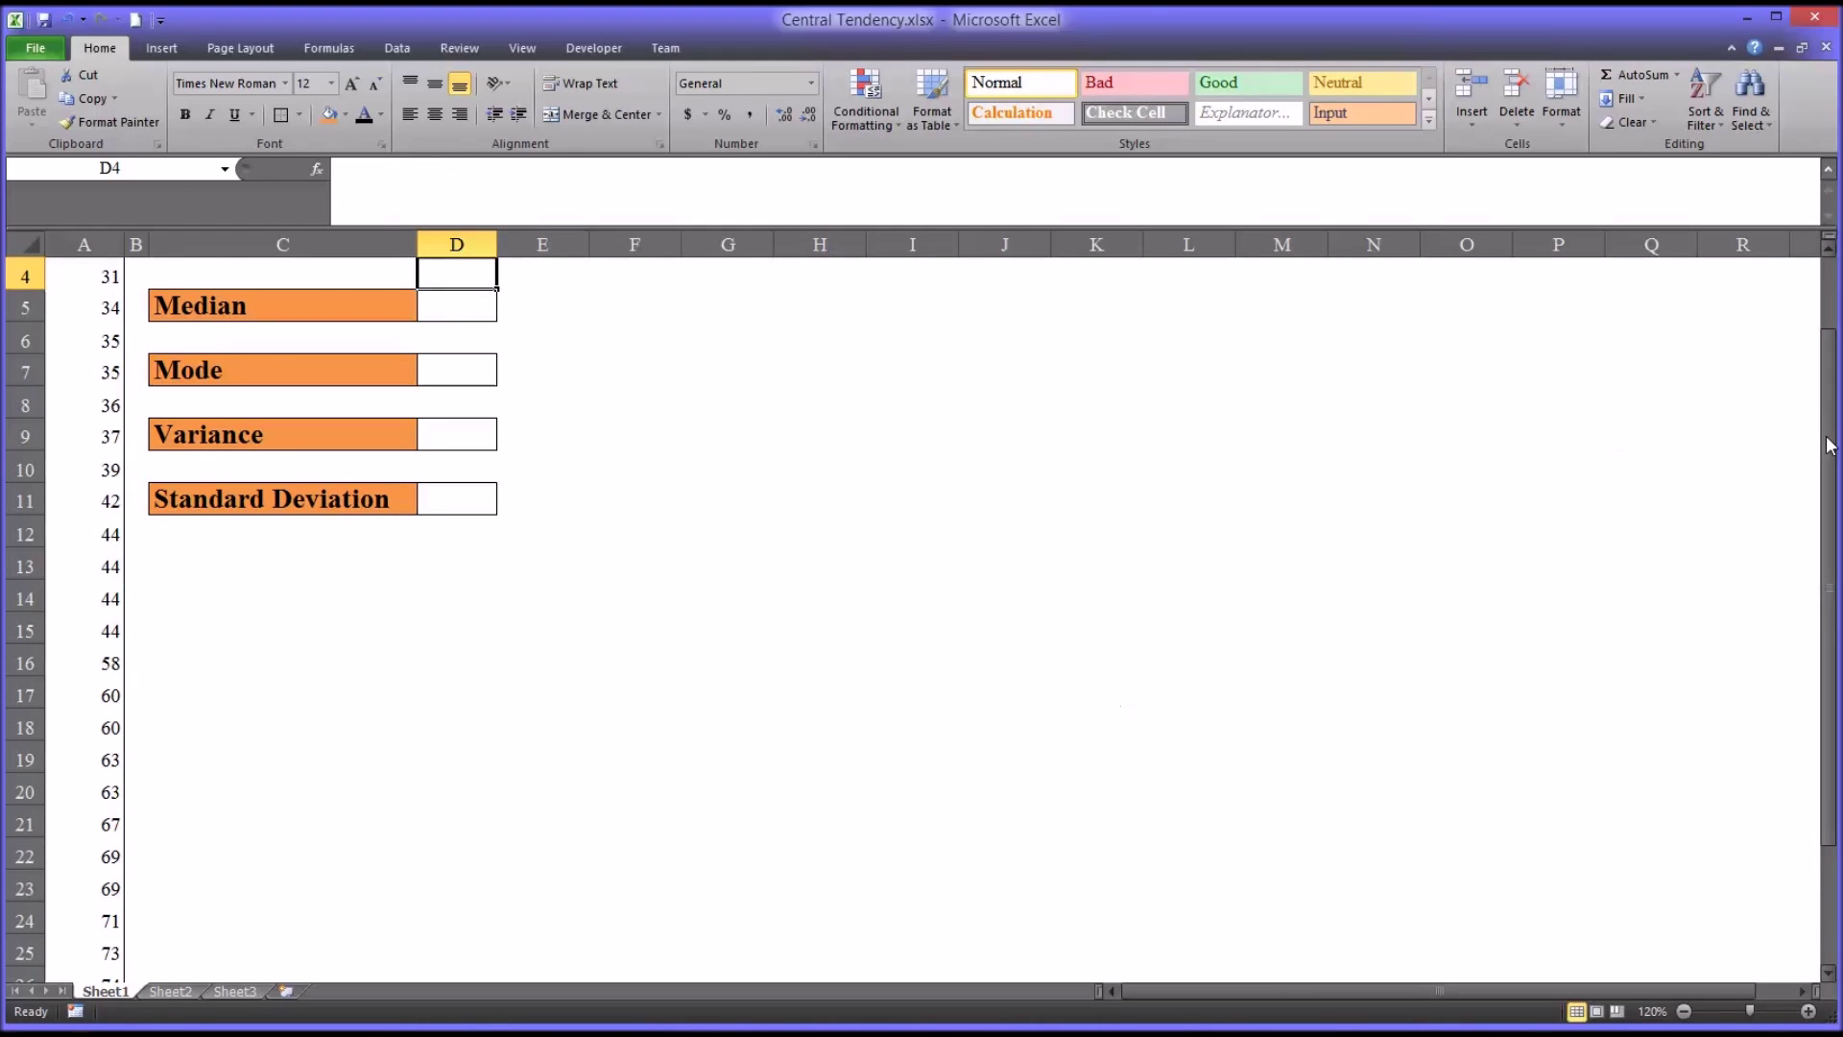
# - Review the =AVERAGE(A1:A30) formula in D3, then select D5 beside Median
pyautogui.moveTo(1827, 429); pyautogui.dragTo(1700, 375)
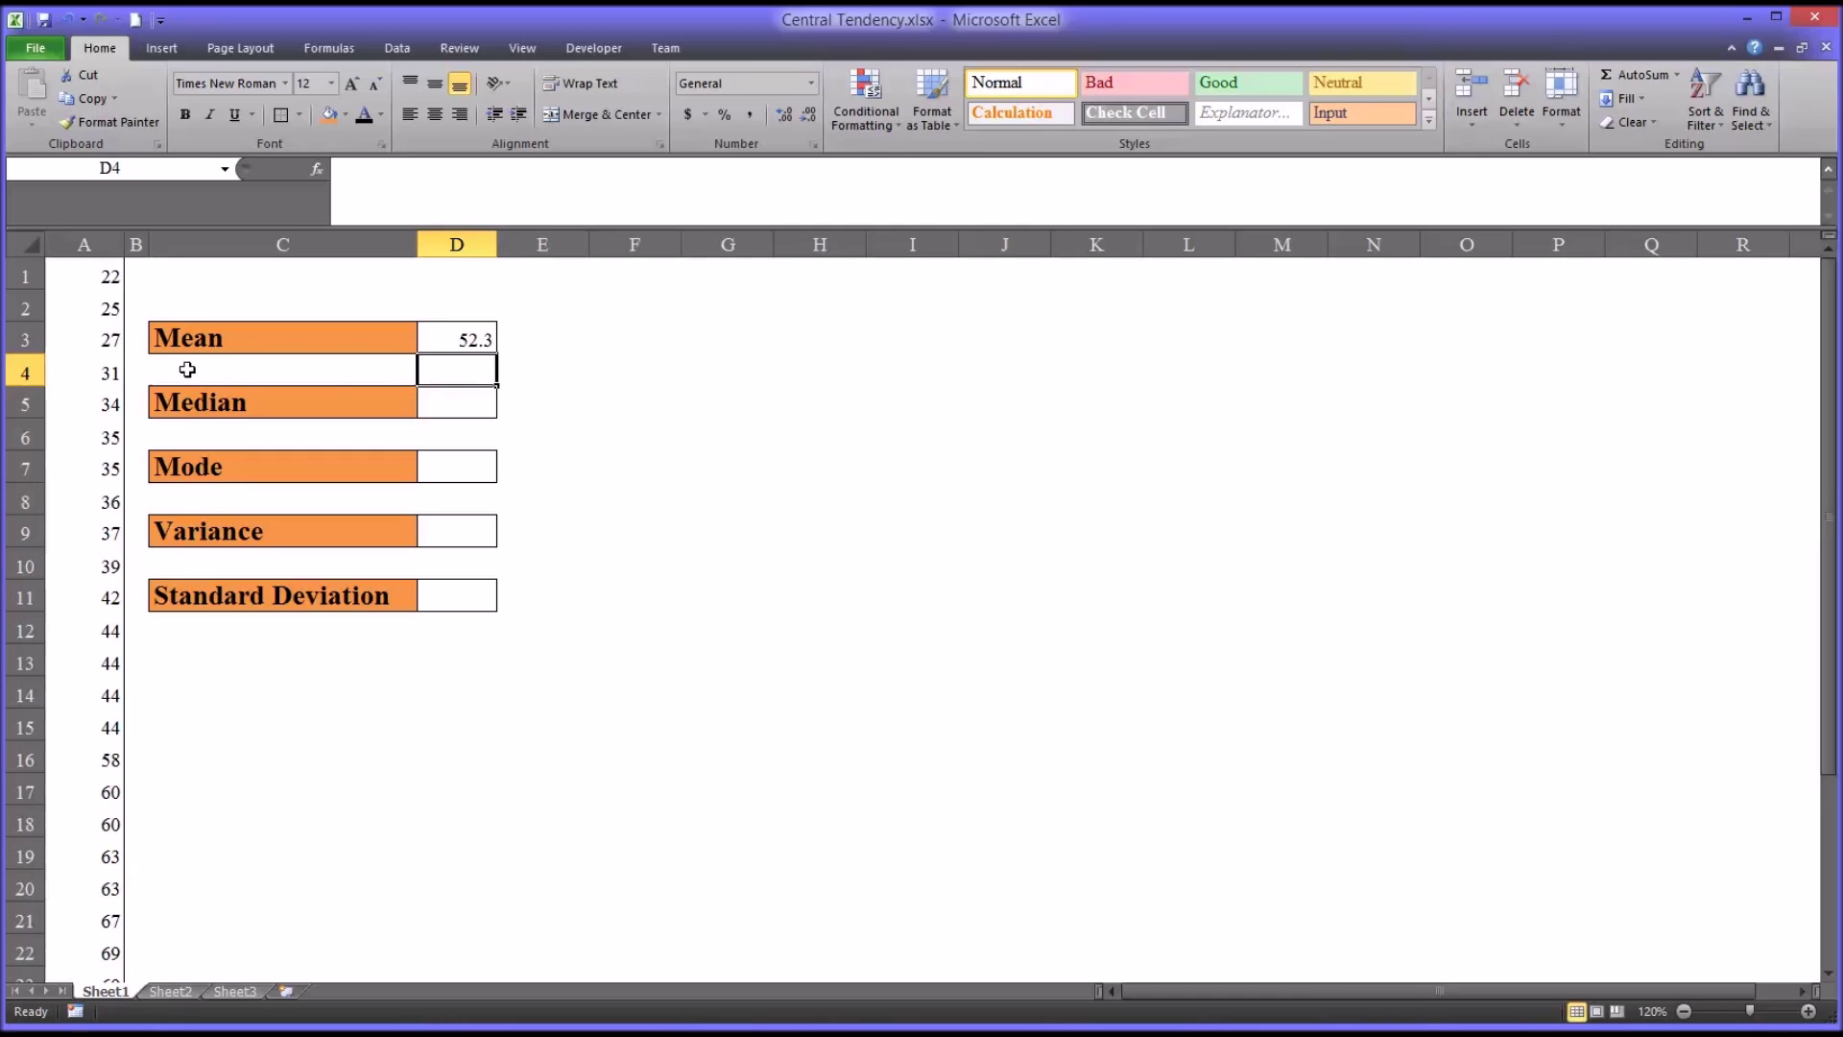
pyautogui.click(450, 338)
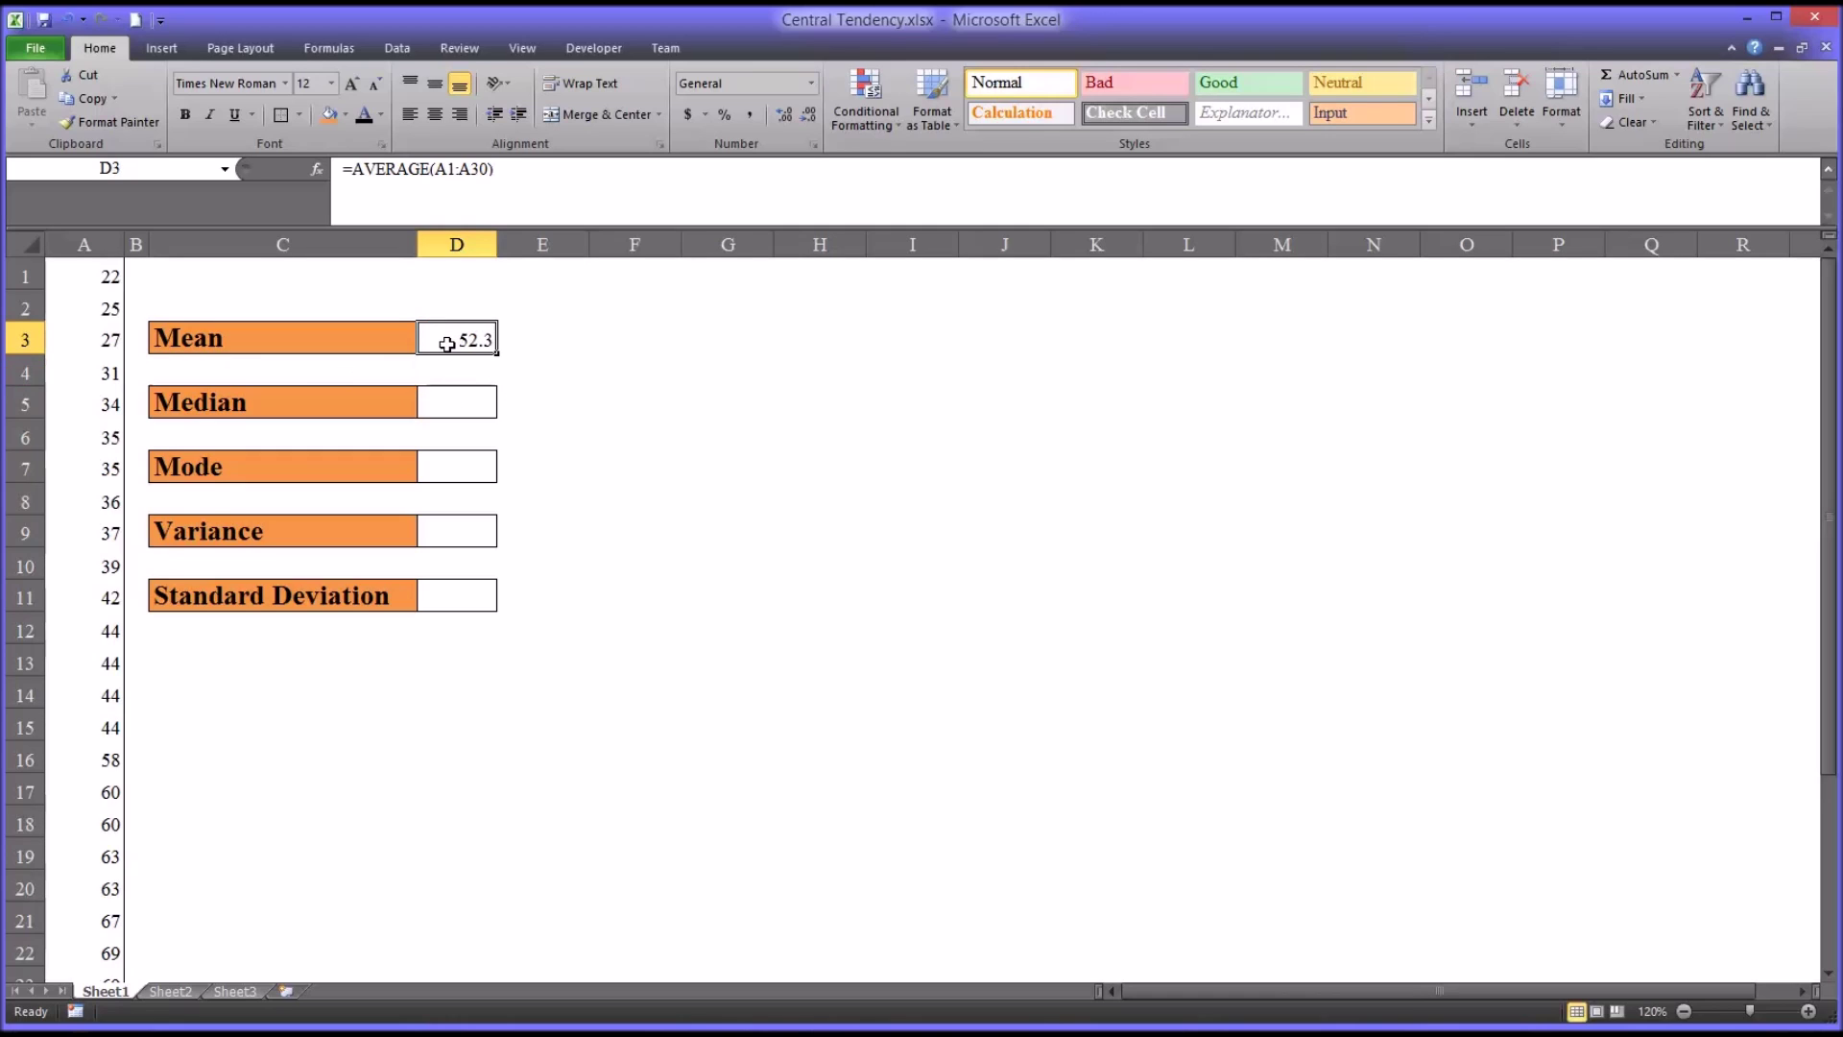
pyautogui.click(449, 404)
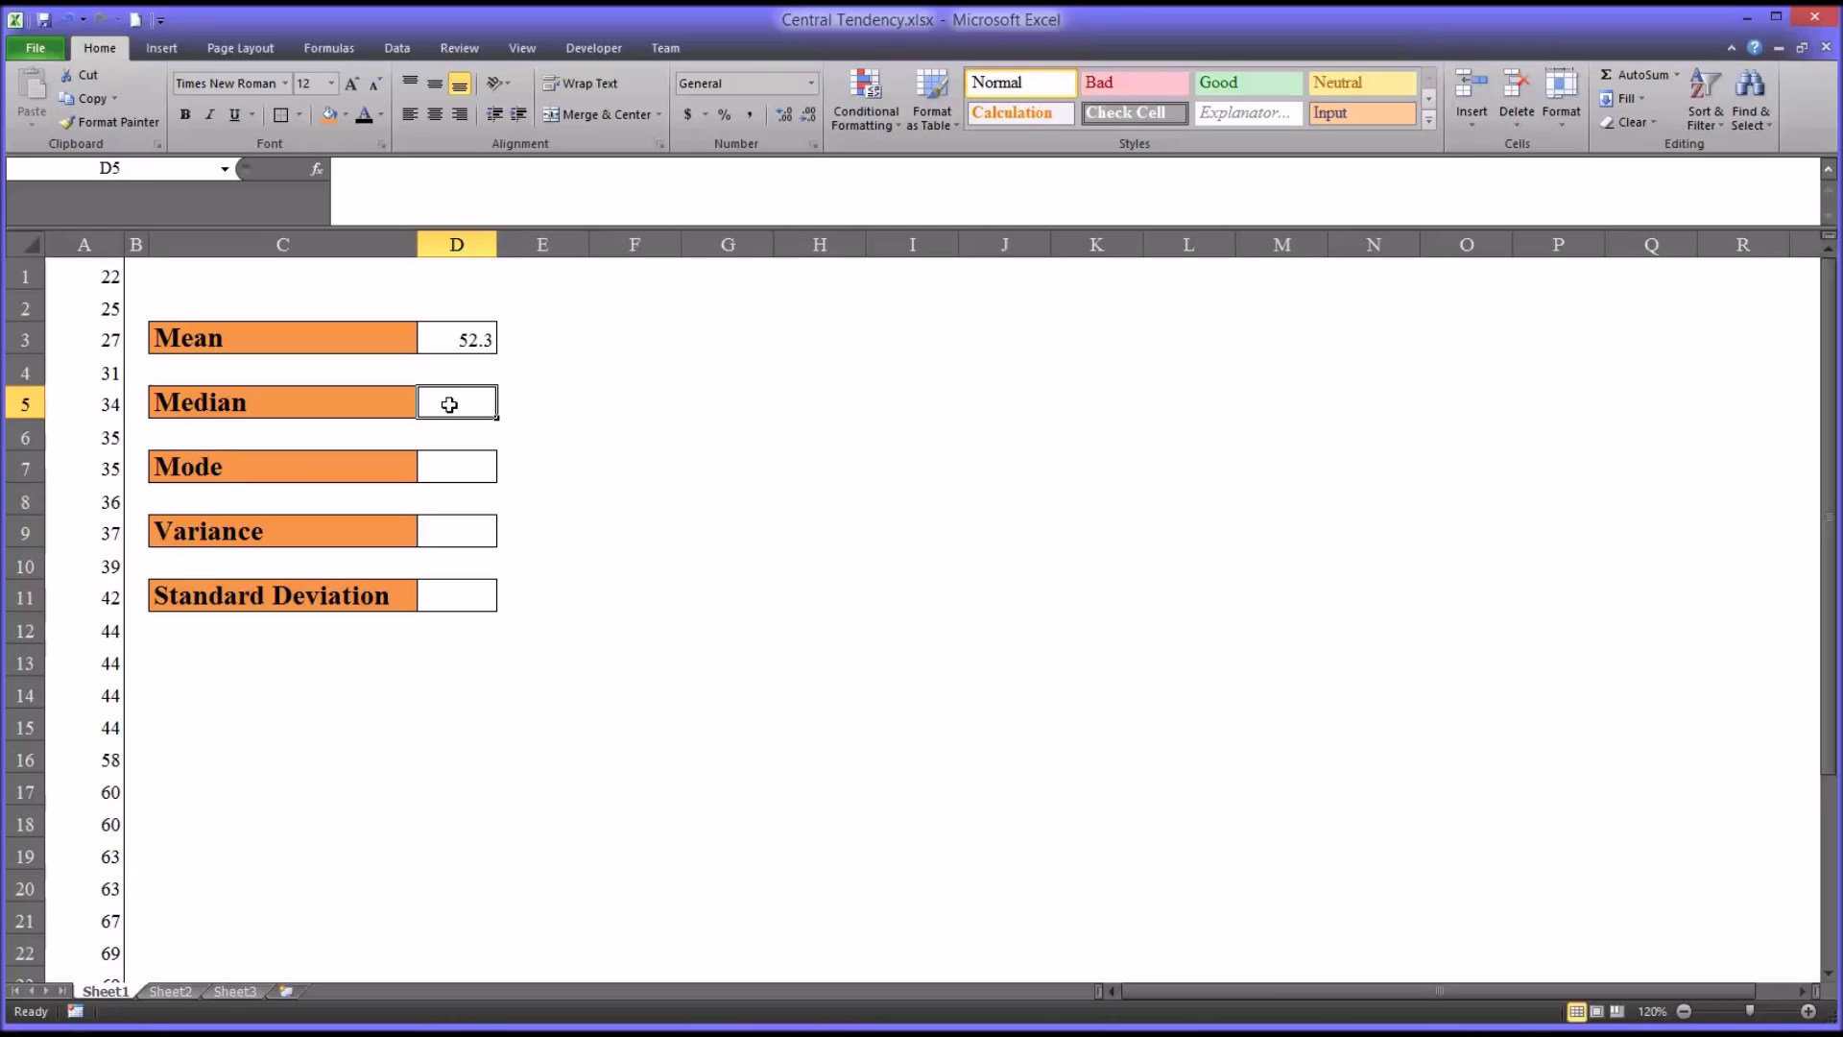
# - Enter =MEDIAN(A1:A30) in D5, returning 51, and reselect it to show the formula
pyautogui.write('=median')
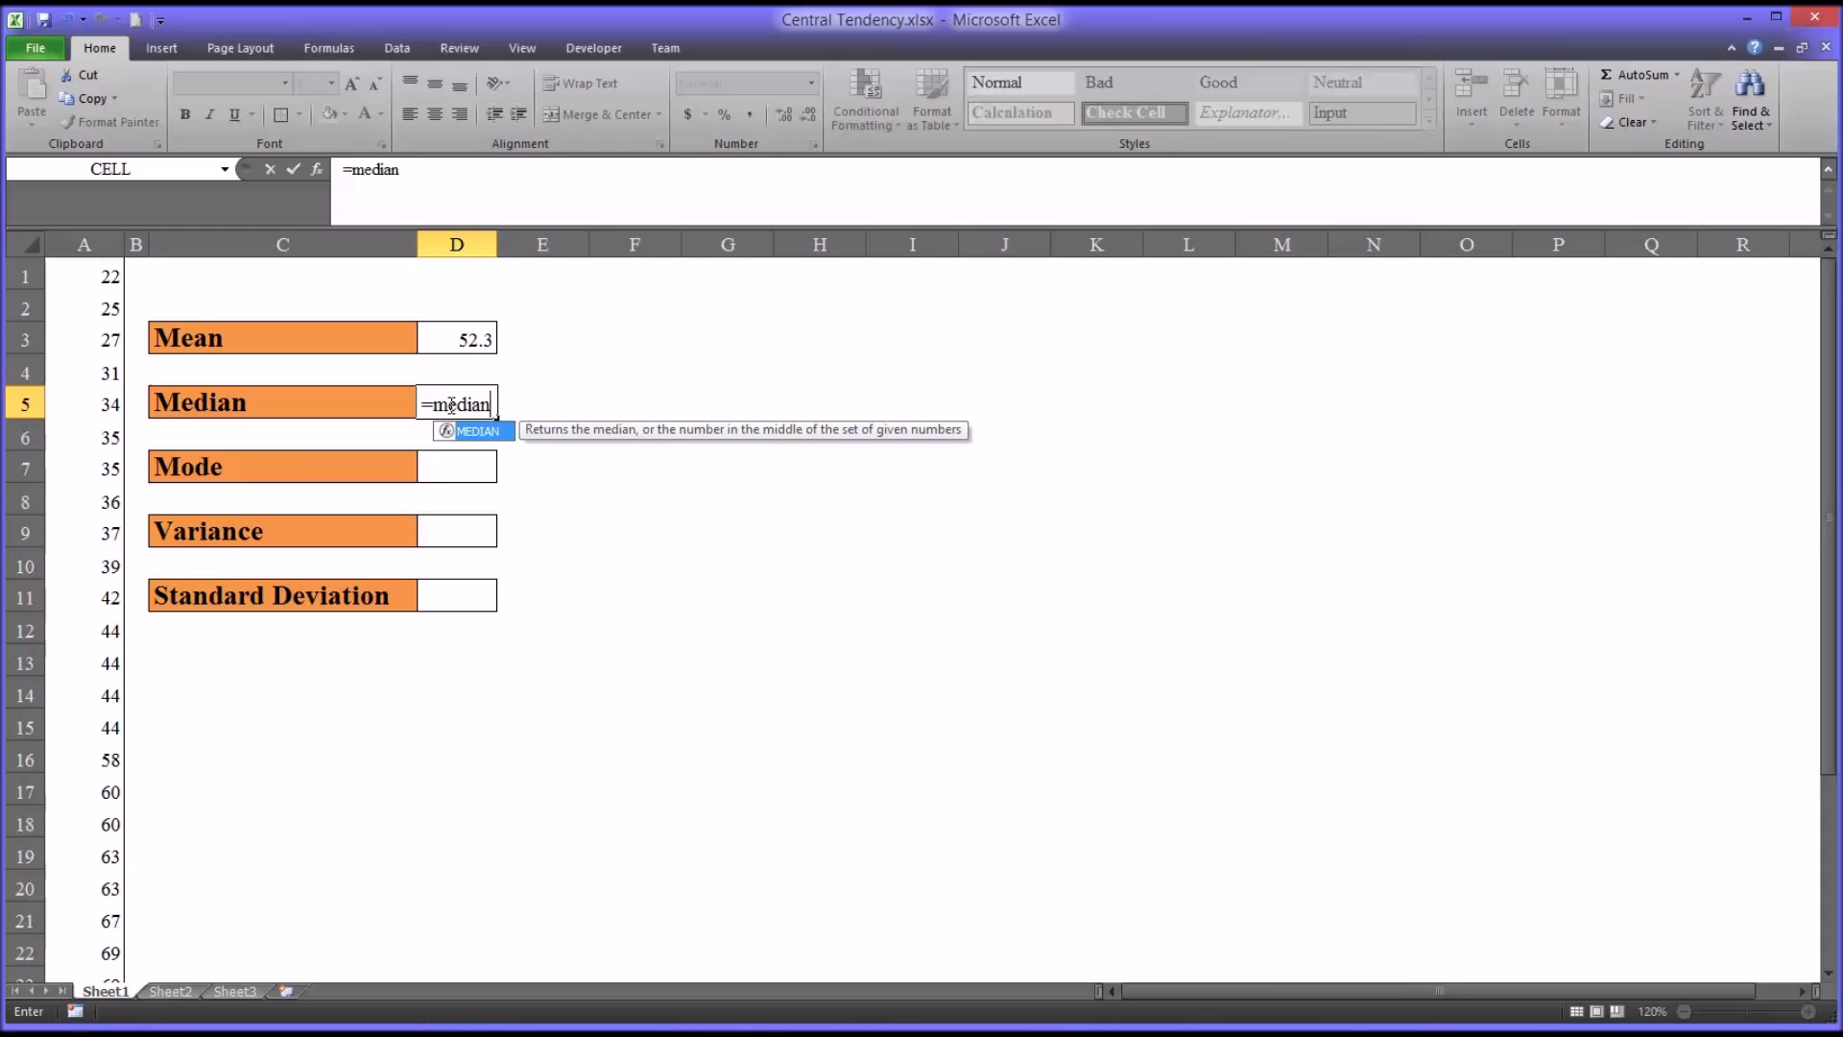
pyautogui.write('(')
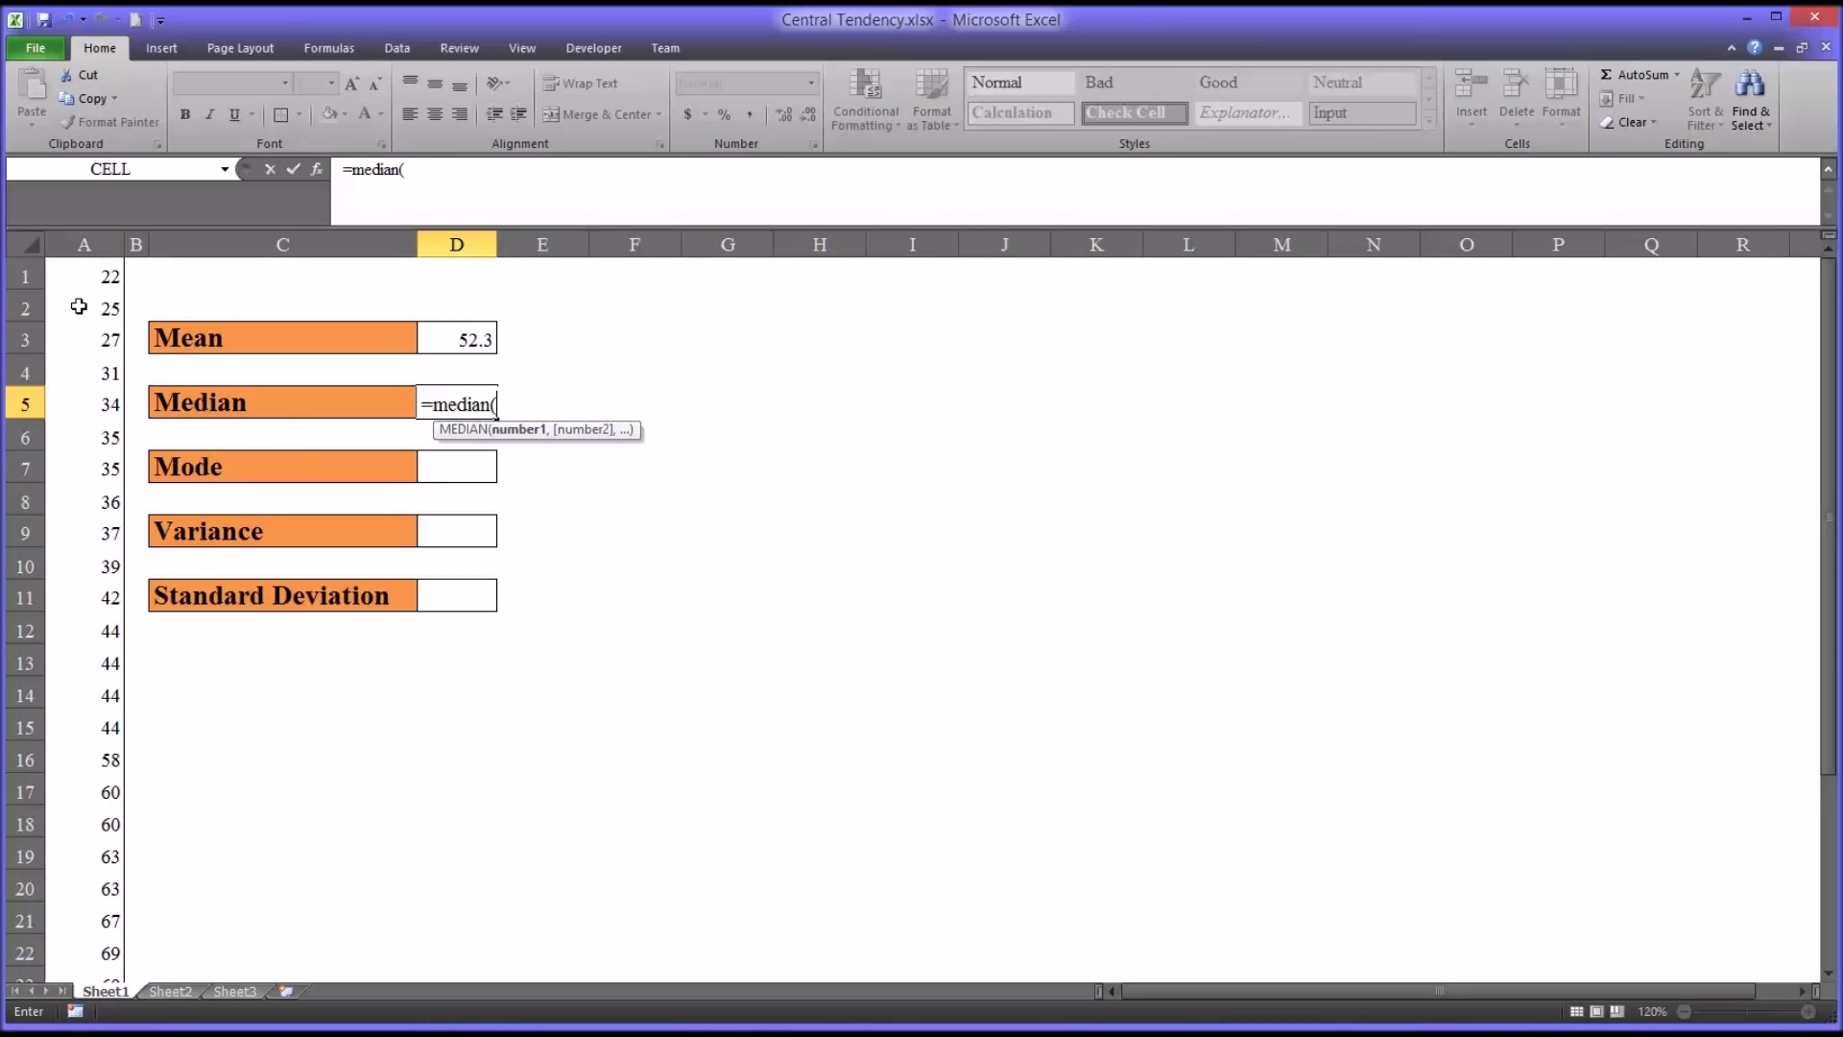
pyautogui.moveTo(78, 279); pyautogui.dragTo(90, 914)
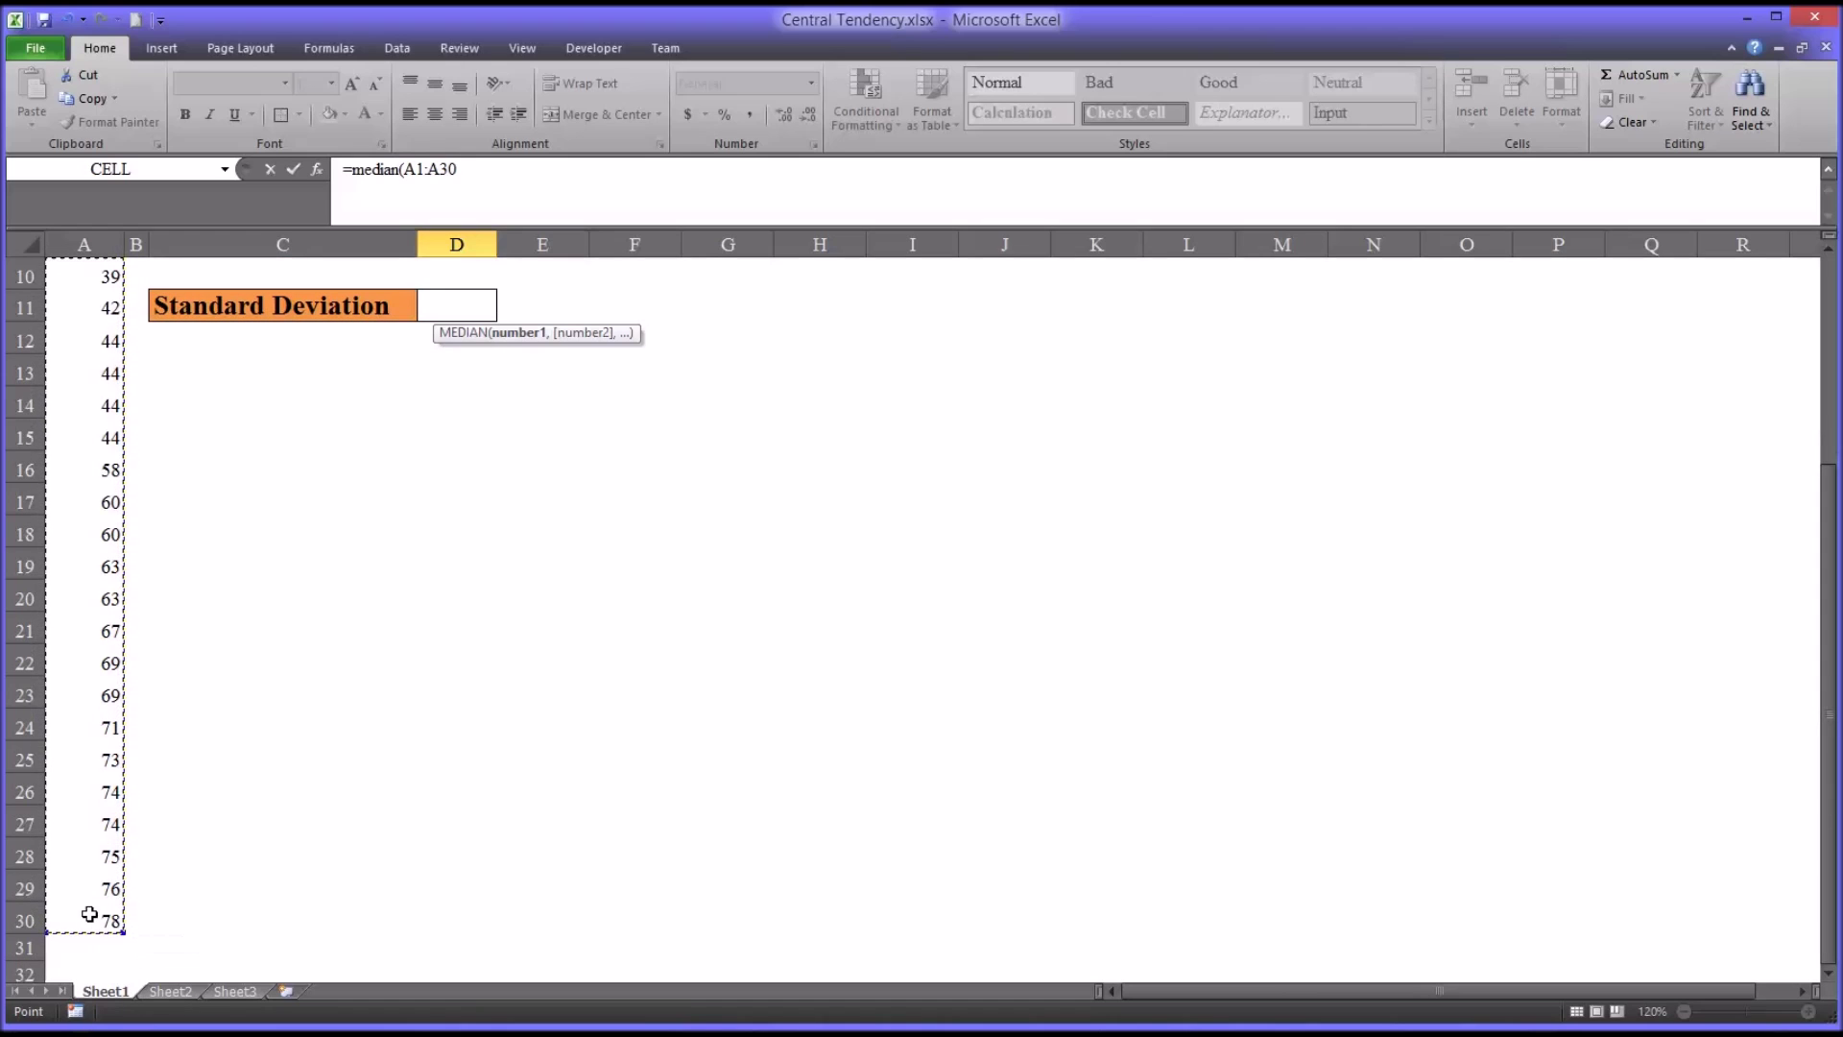
pyautogui.press('Return')
pyautogui.press('Up')
pyautogui.press('Up')
pyautogui.press('Up')
pyautogui.press('Up')
pyautogui.press('Up')
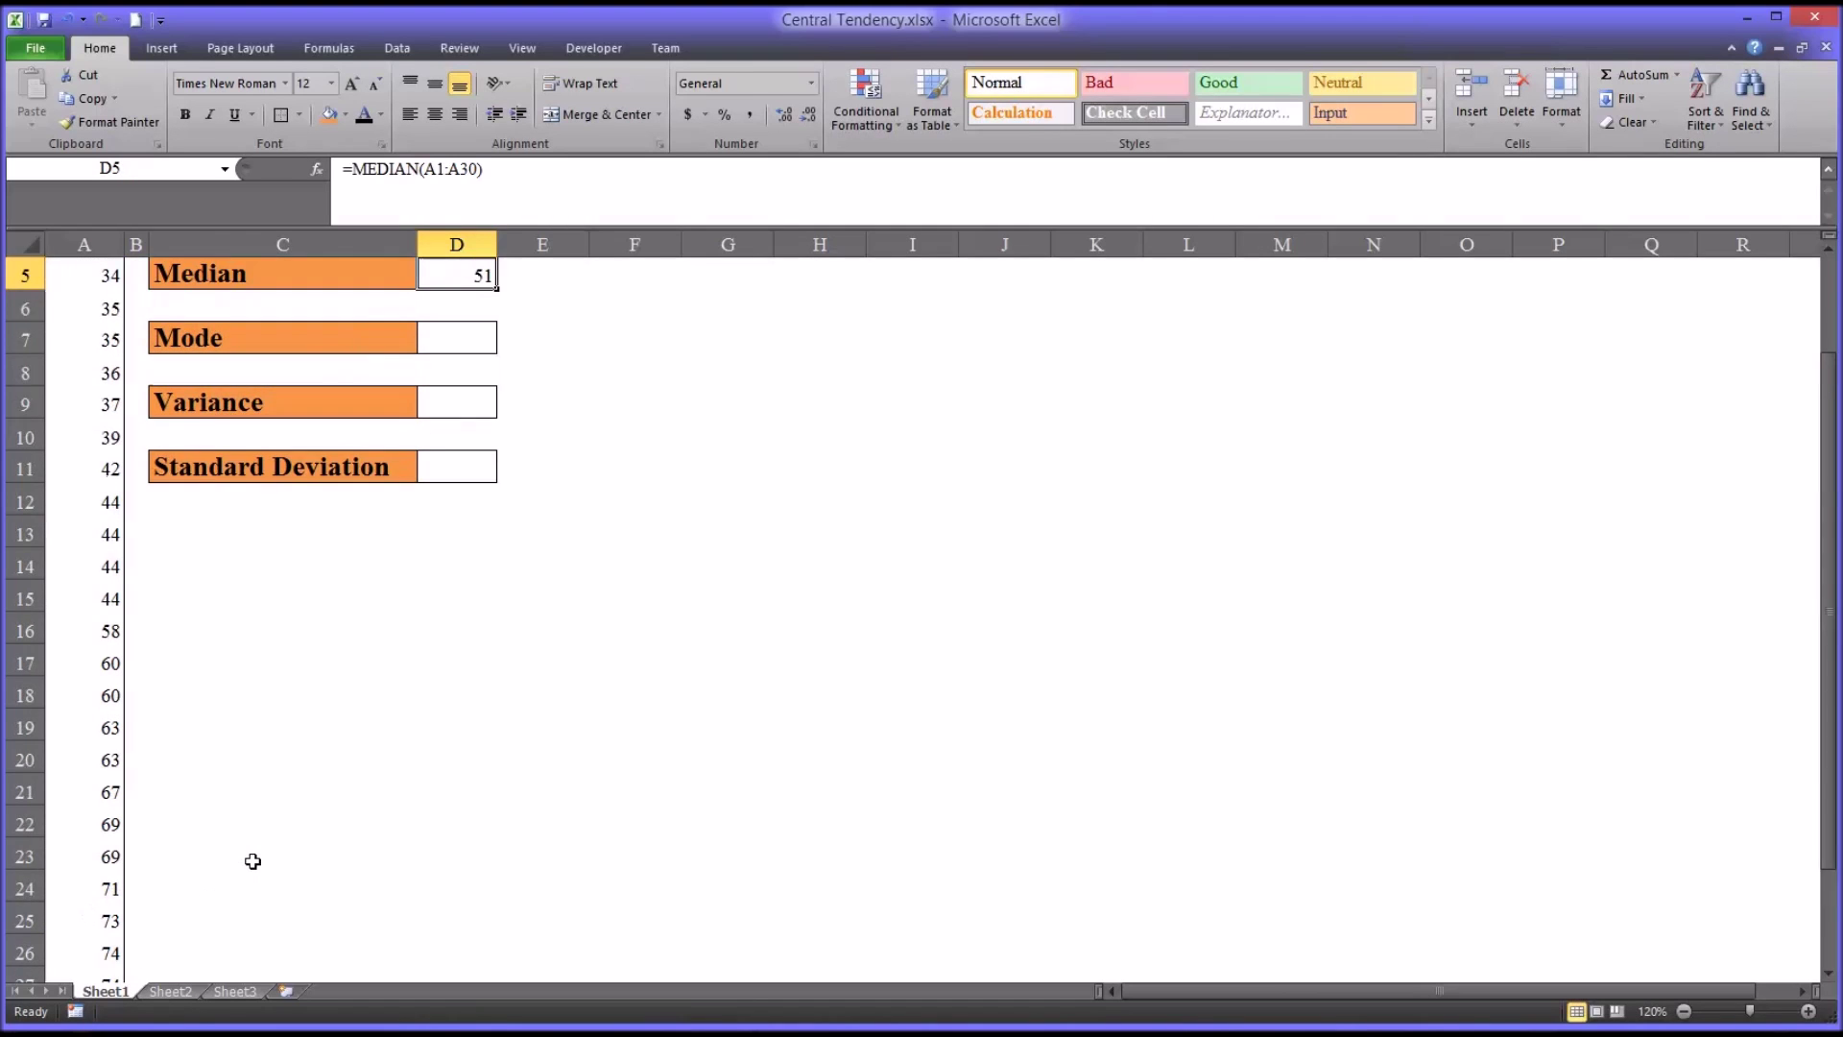
pyautogui.press('Down')
pyautogui.press('Down')
pyautogui.press('Down')
pyautogui.press('Down')
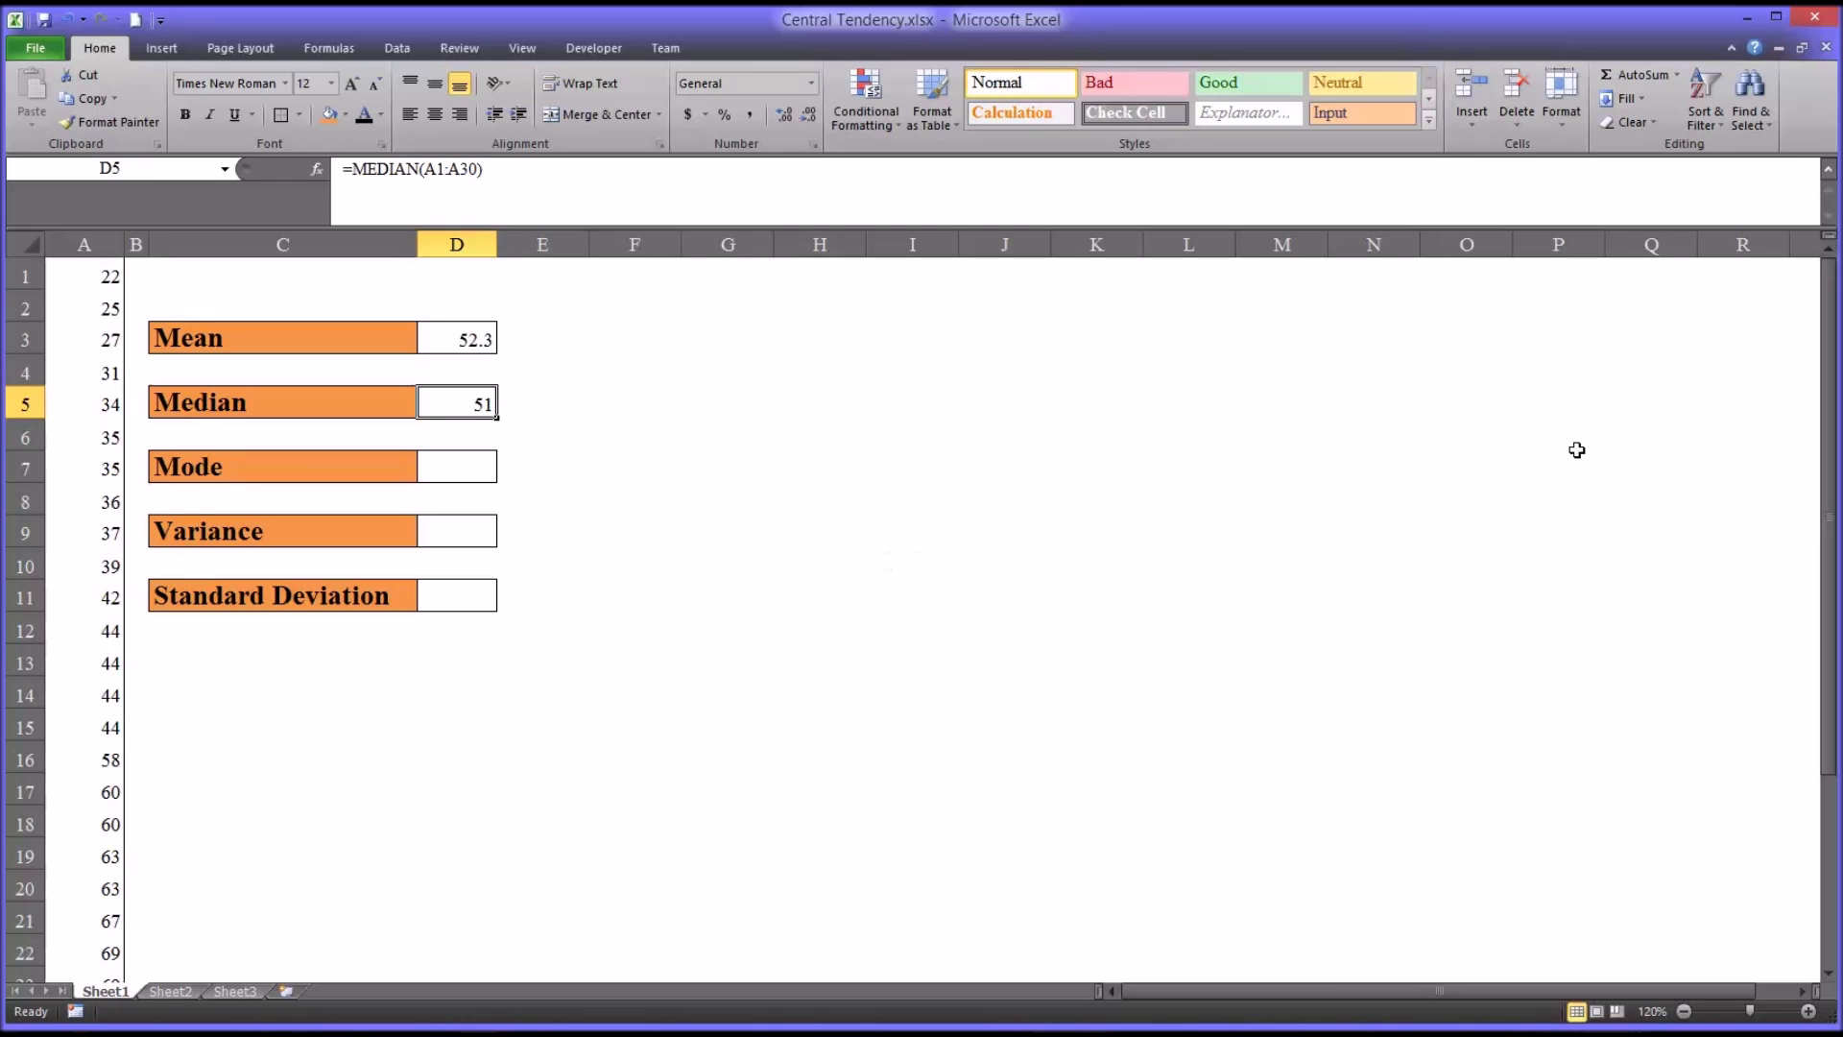
pyautogui.moveTo(1830, 459); pyautogui.dragTo(1782, 427)
pyautogui.moveTo(71, 729); pyautogui.dragTo(76, 755)
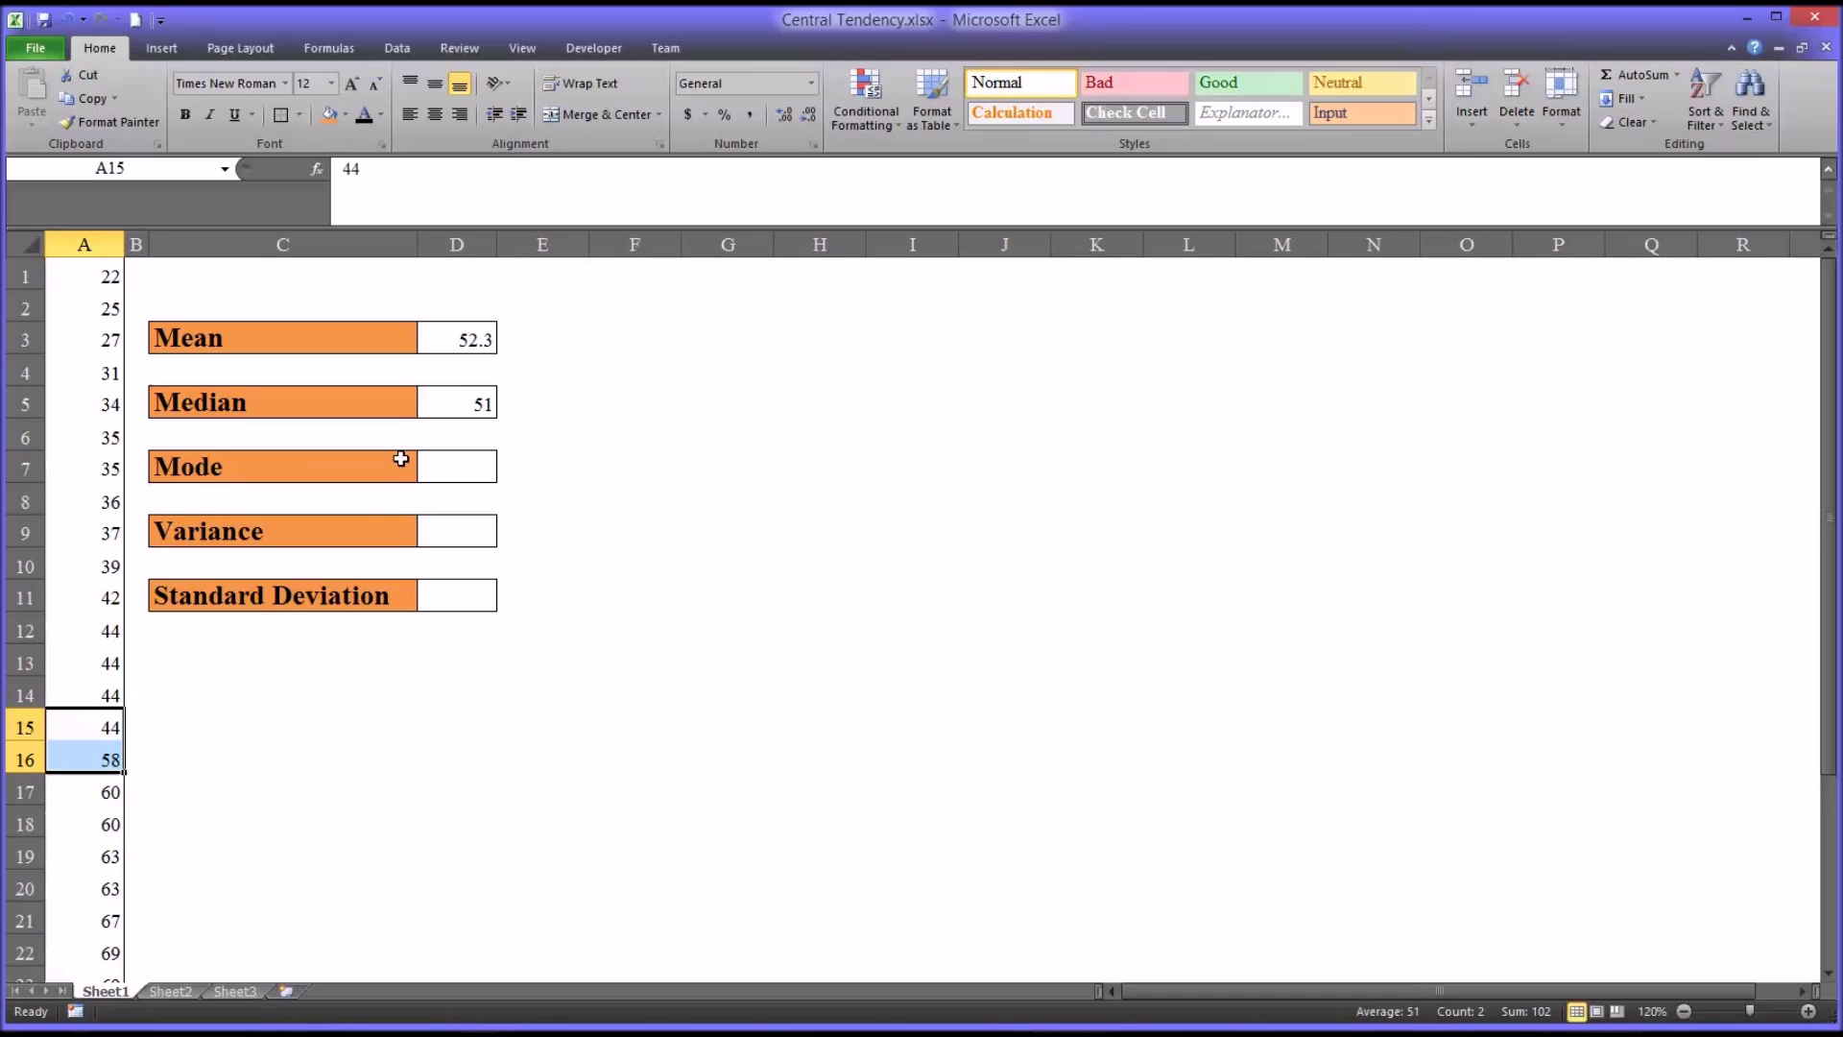
pyautogui.click(445, 403)
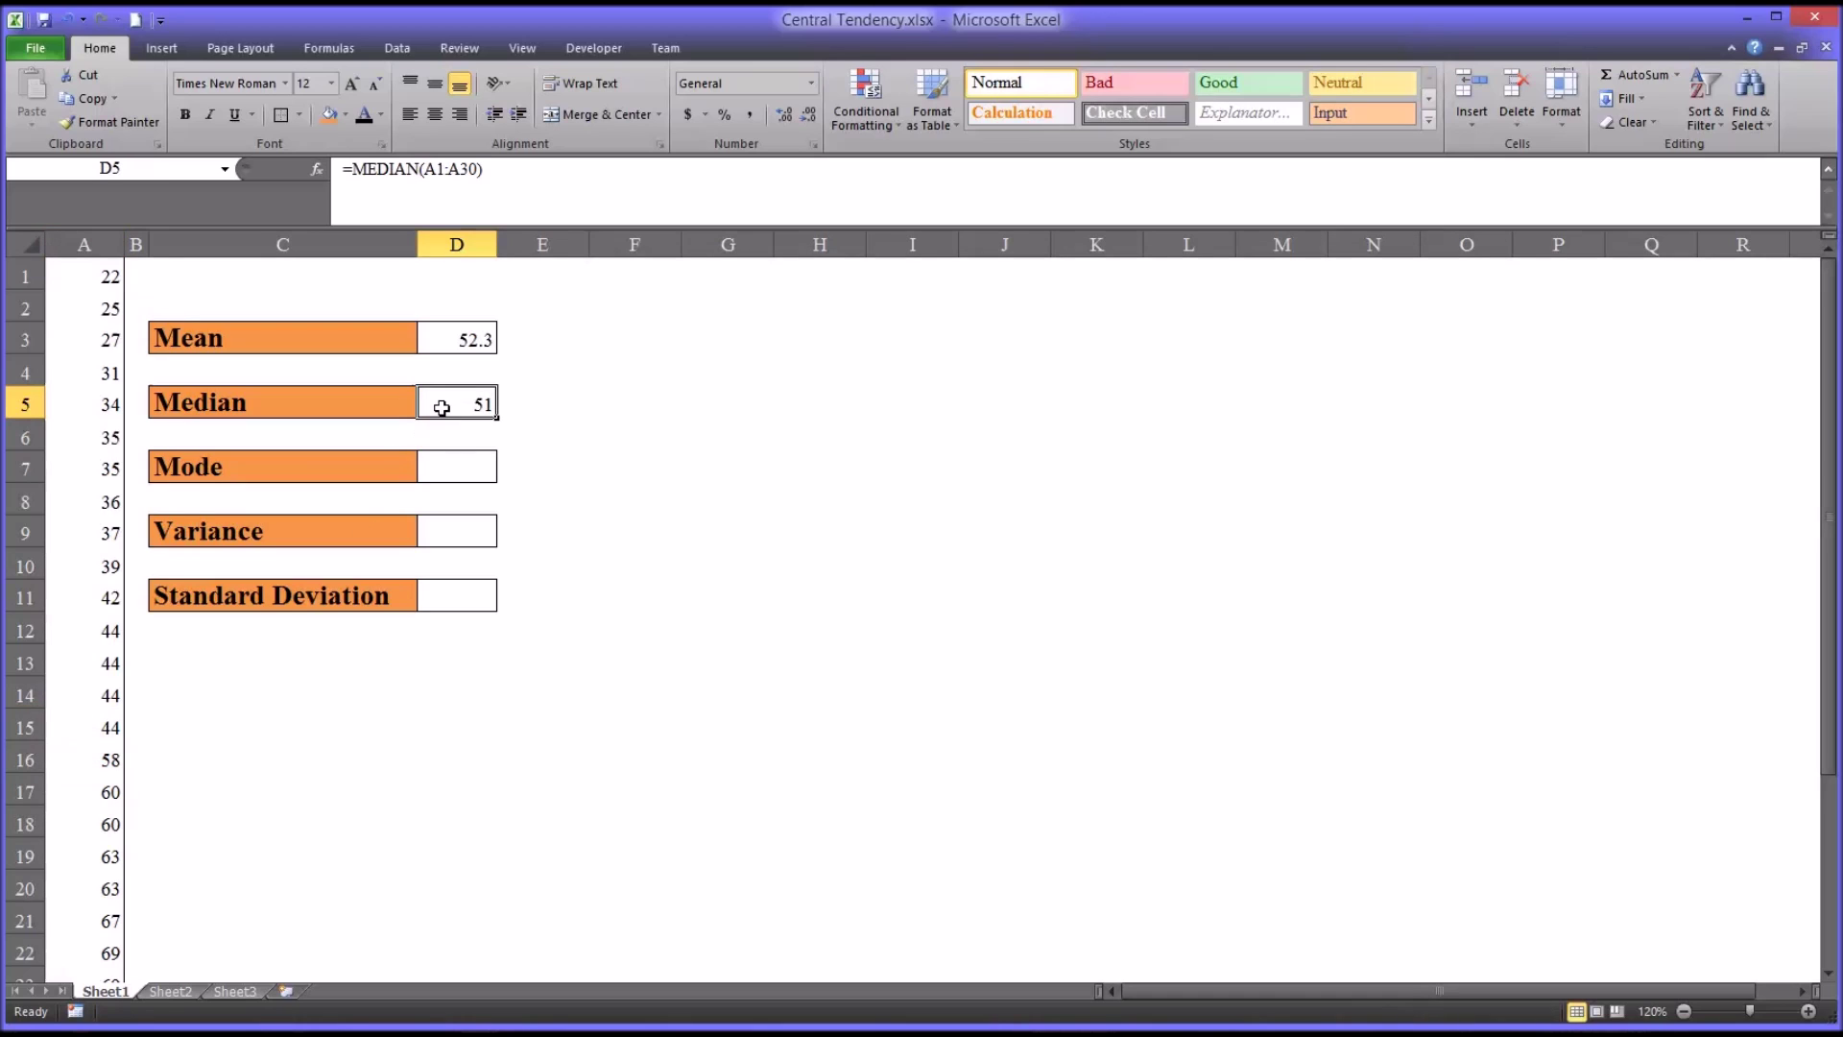
# - Enter =MODE(A1:A30) in D7, giving a mode of 44
pyautogui.click(444, 471)
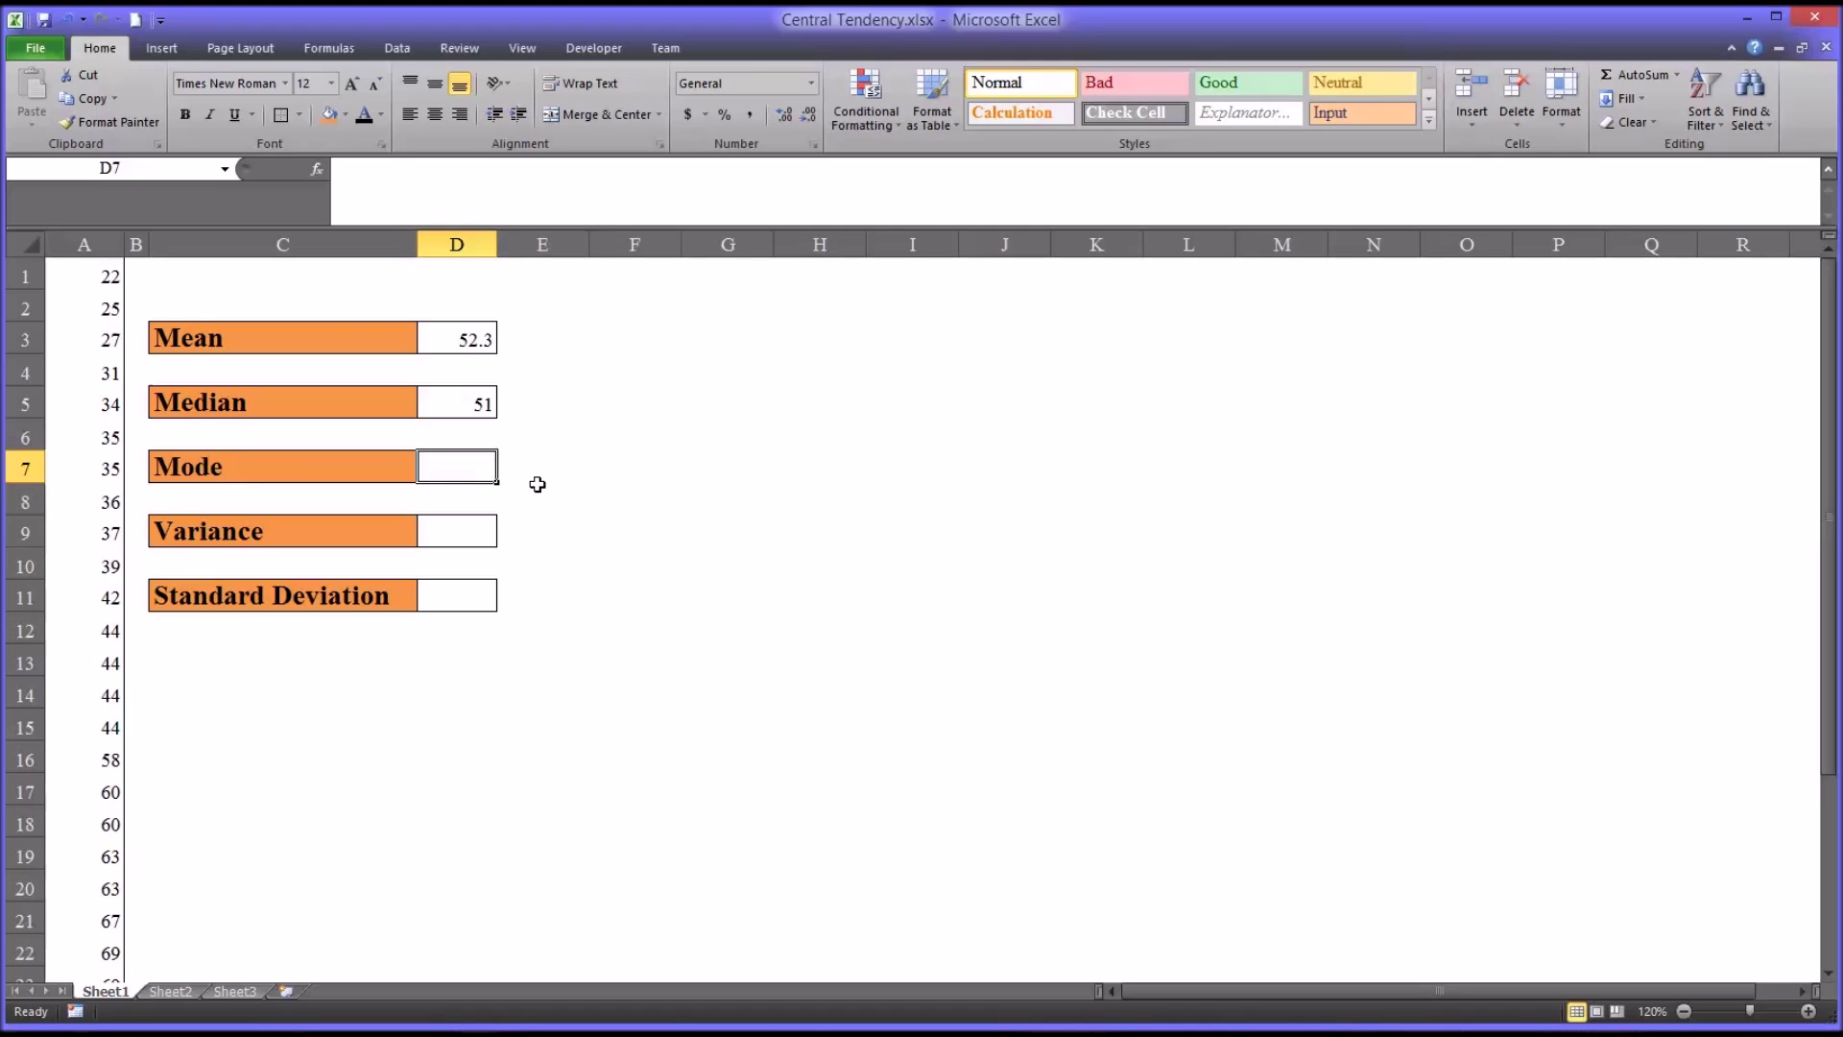
pyautogui.write('=m')
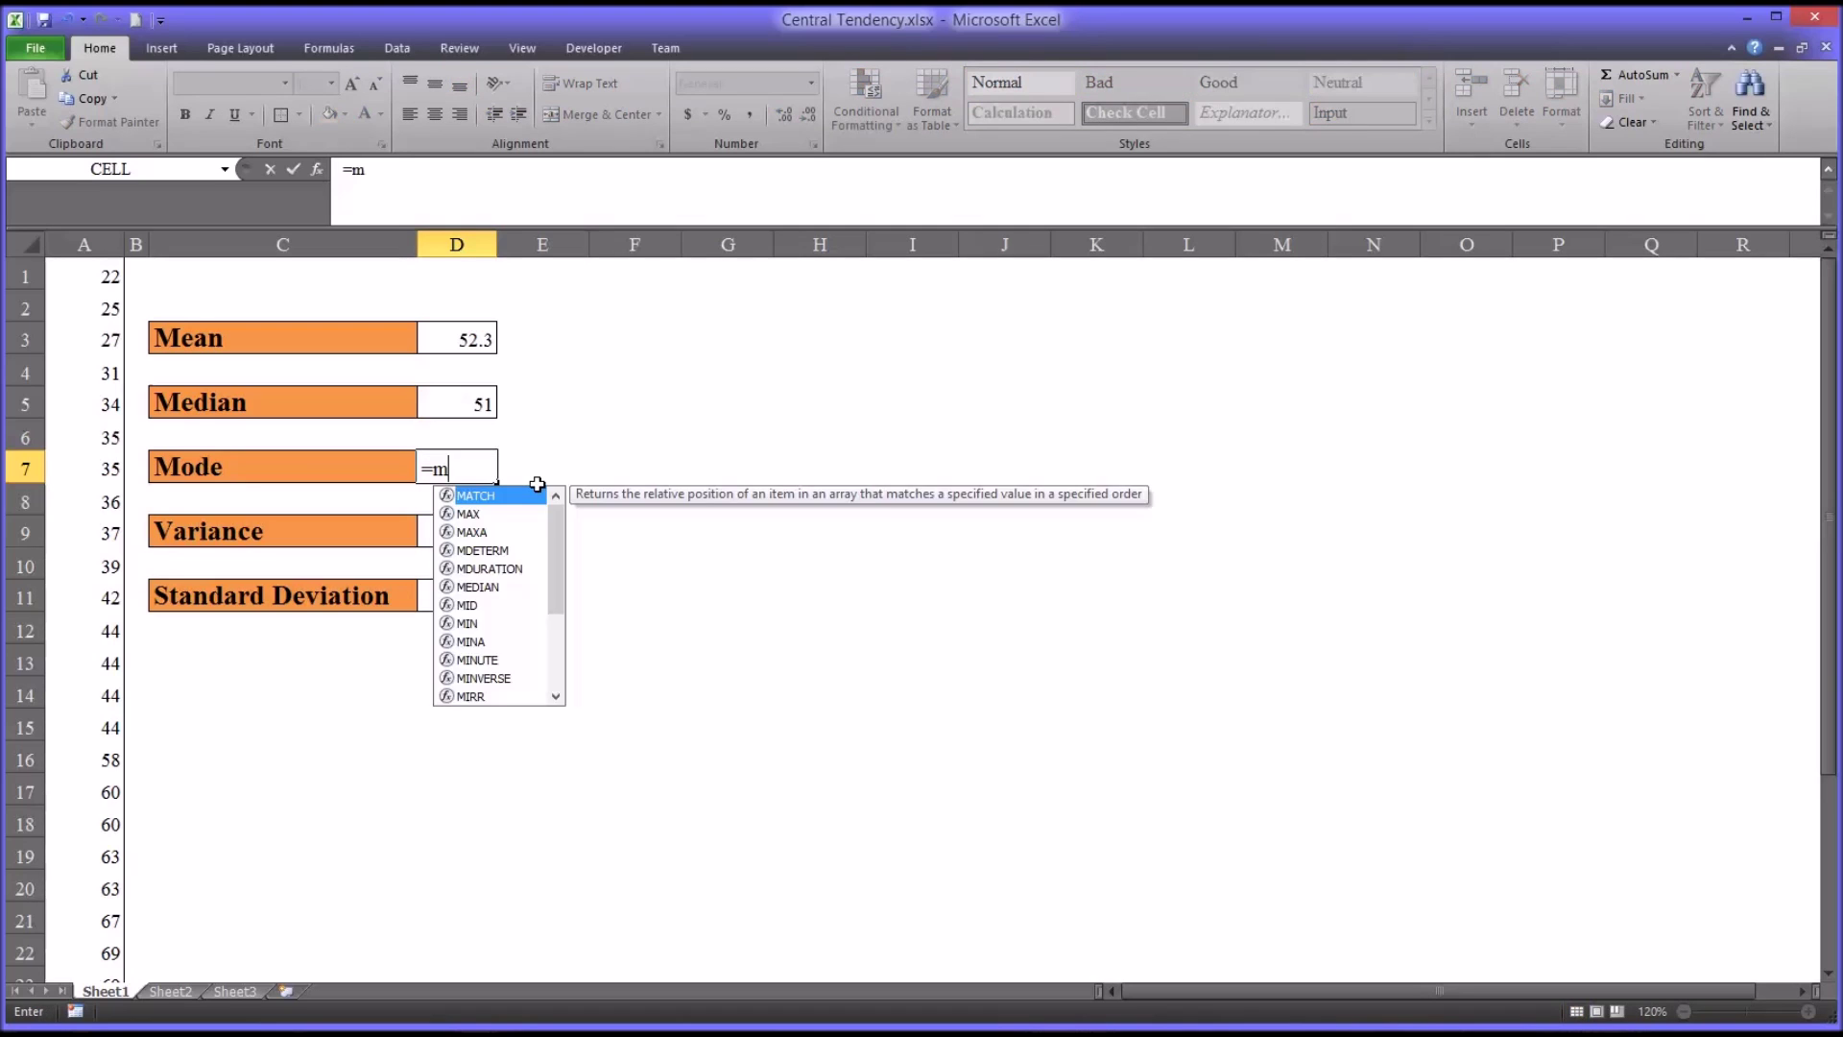
pyautogui.write('ode(')
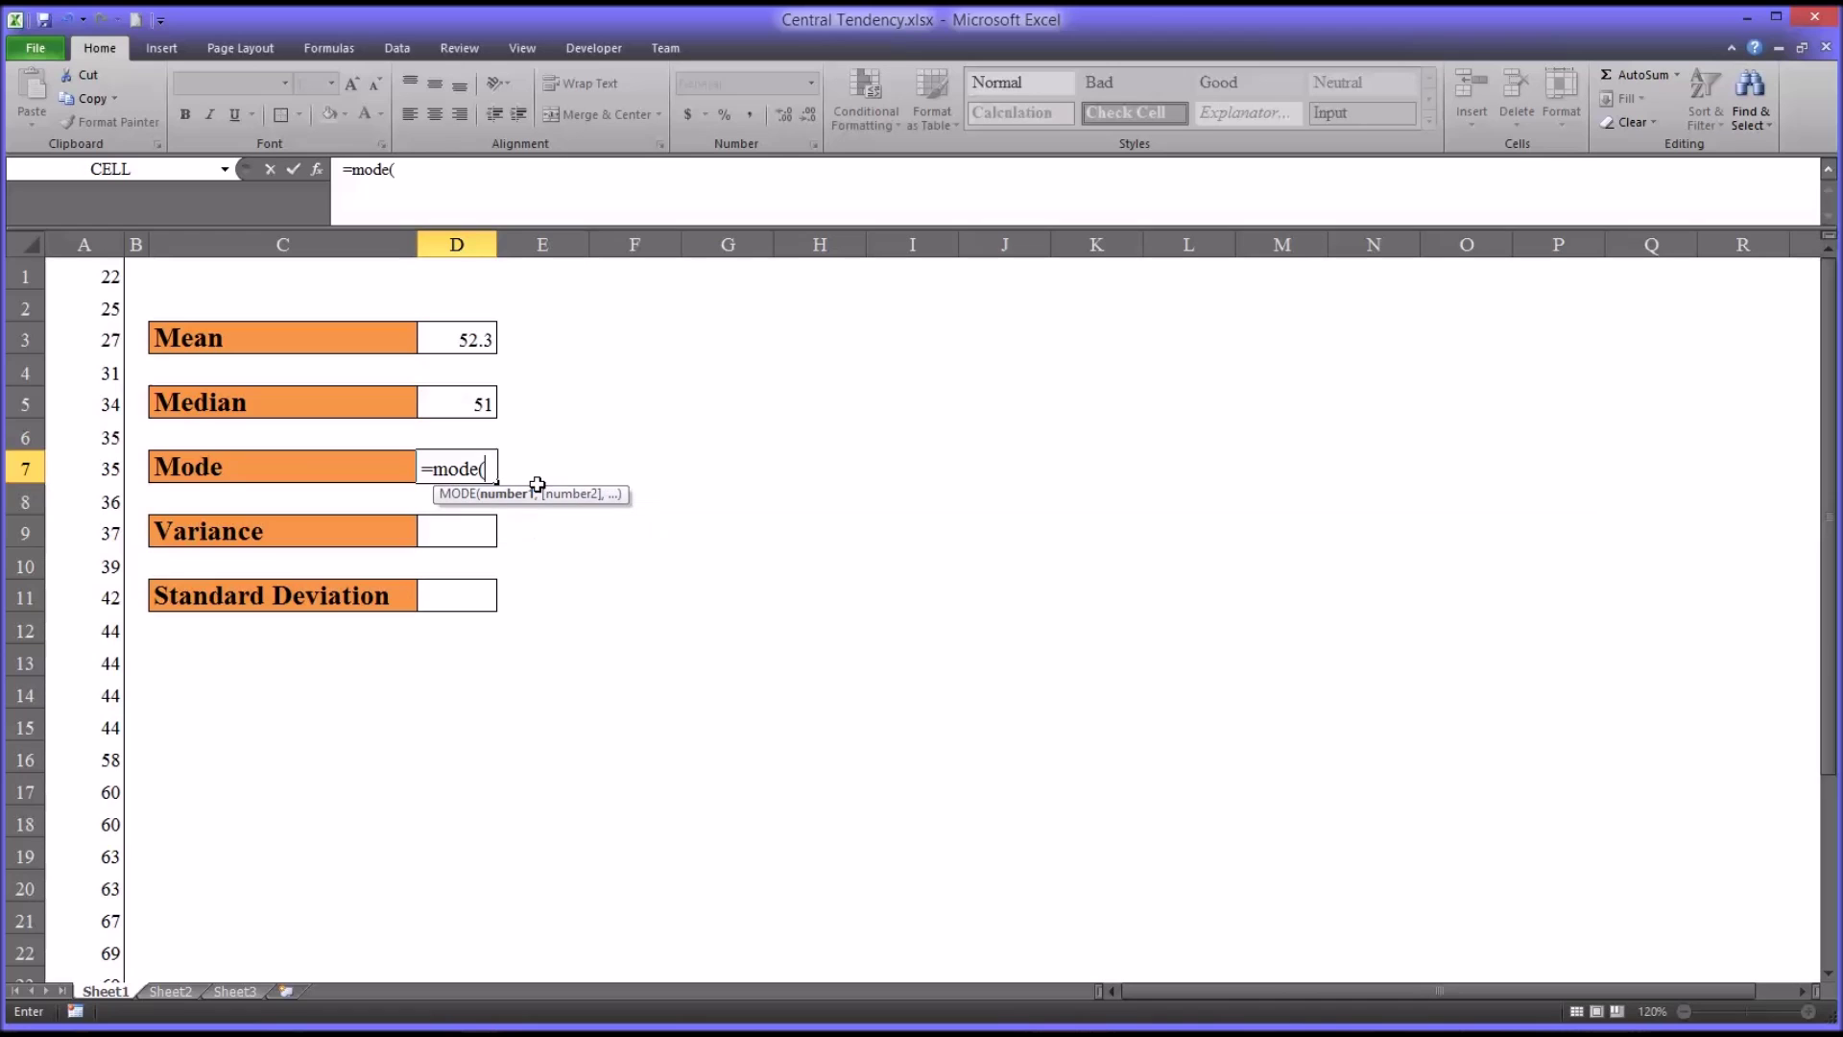
pyautogui.moveTo(85, 278); pyautogui.dragTo(103, 925)
pyautogui.press('Return')
pyautogui.press('Up')
pyautogui.press('Up')
pyautogui.press('Up')
pyautogui.press('Up')
pyautogui.press('Up')
pyautogui.press('Up')
pyautogui.press('Up')
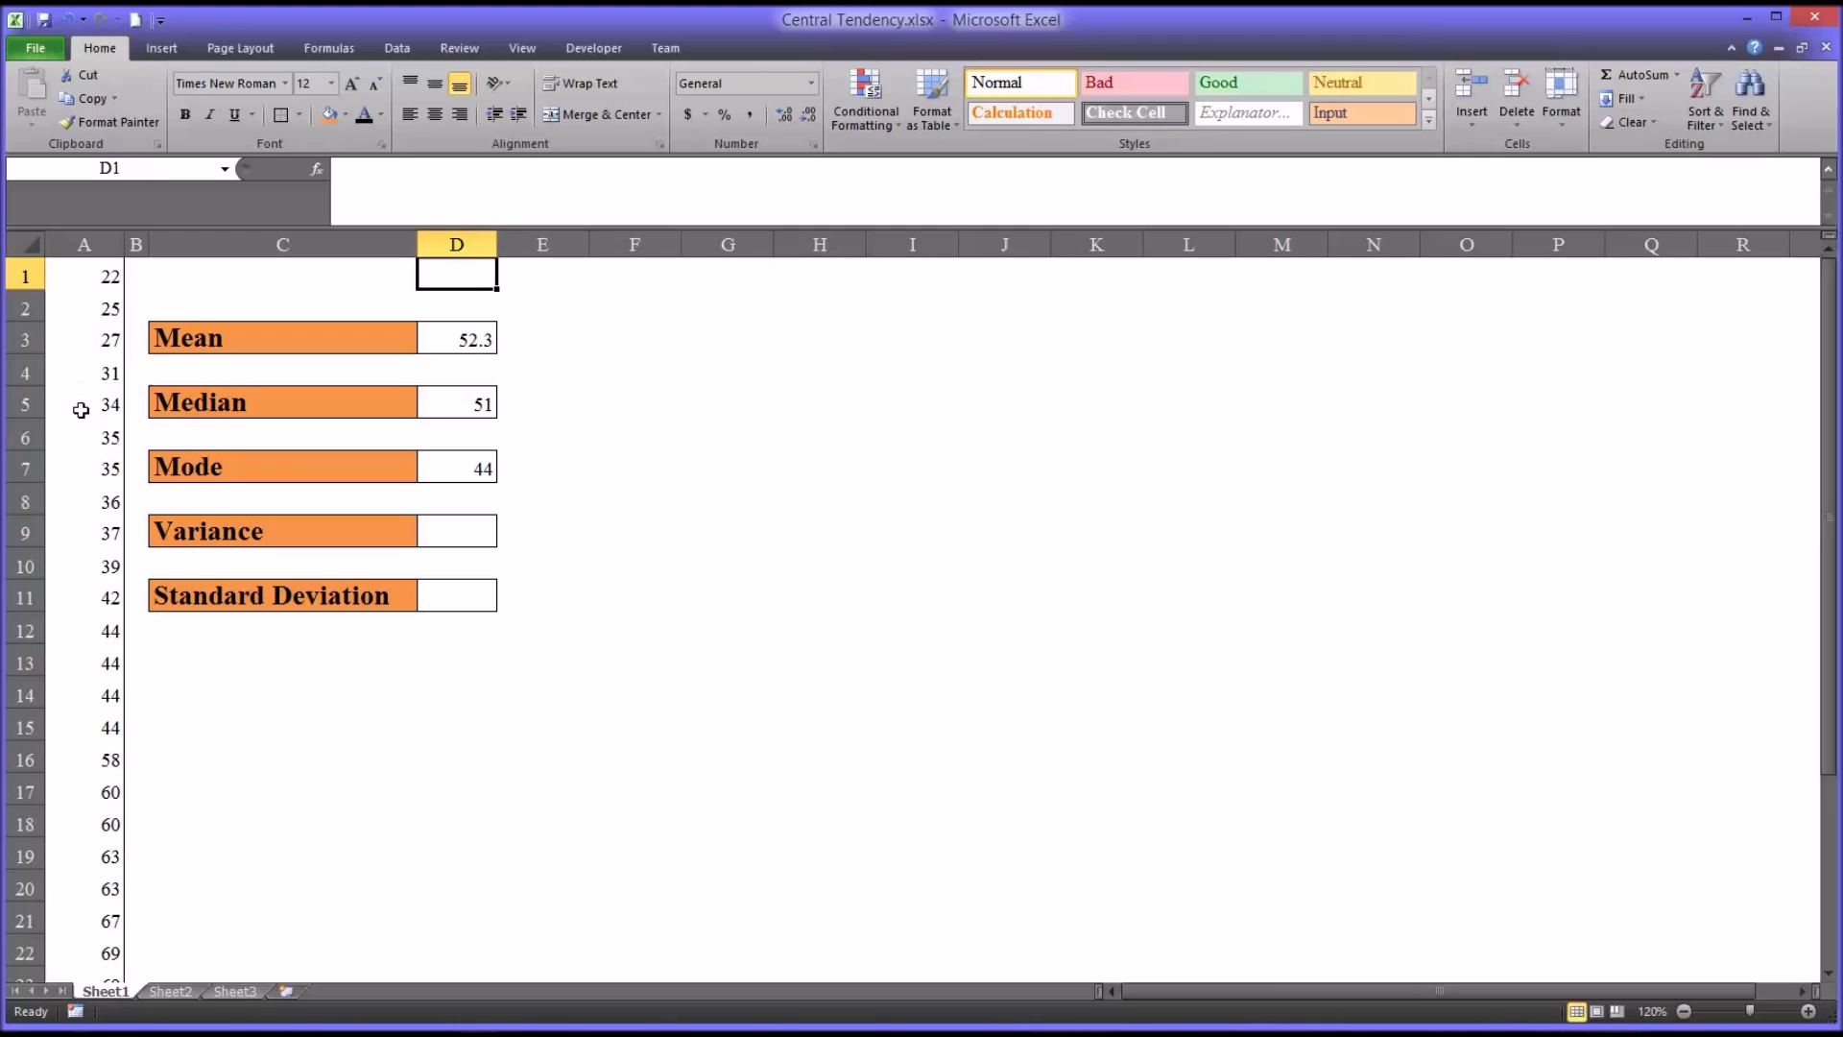
pyautogui.moveTo(73, 434); pyautogui.dragTo(74, 466)
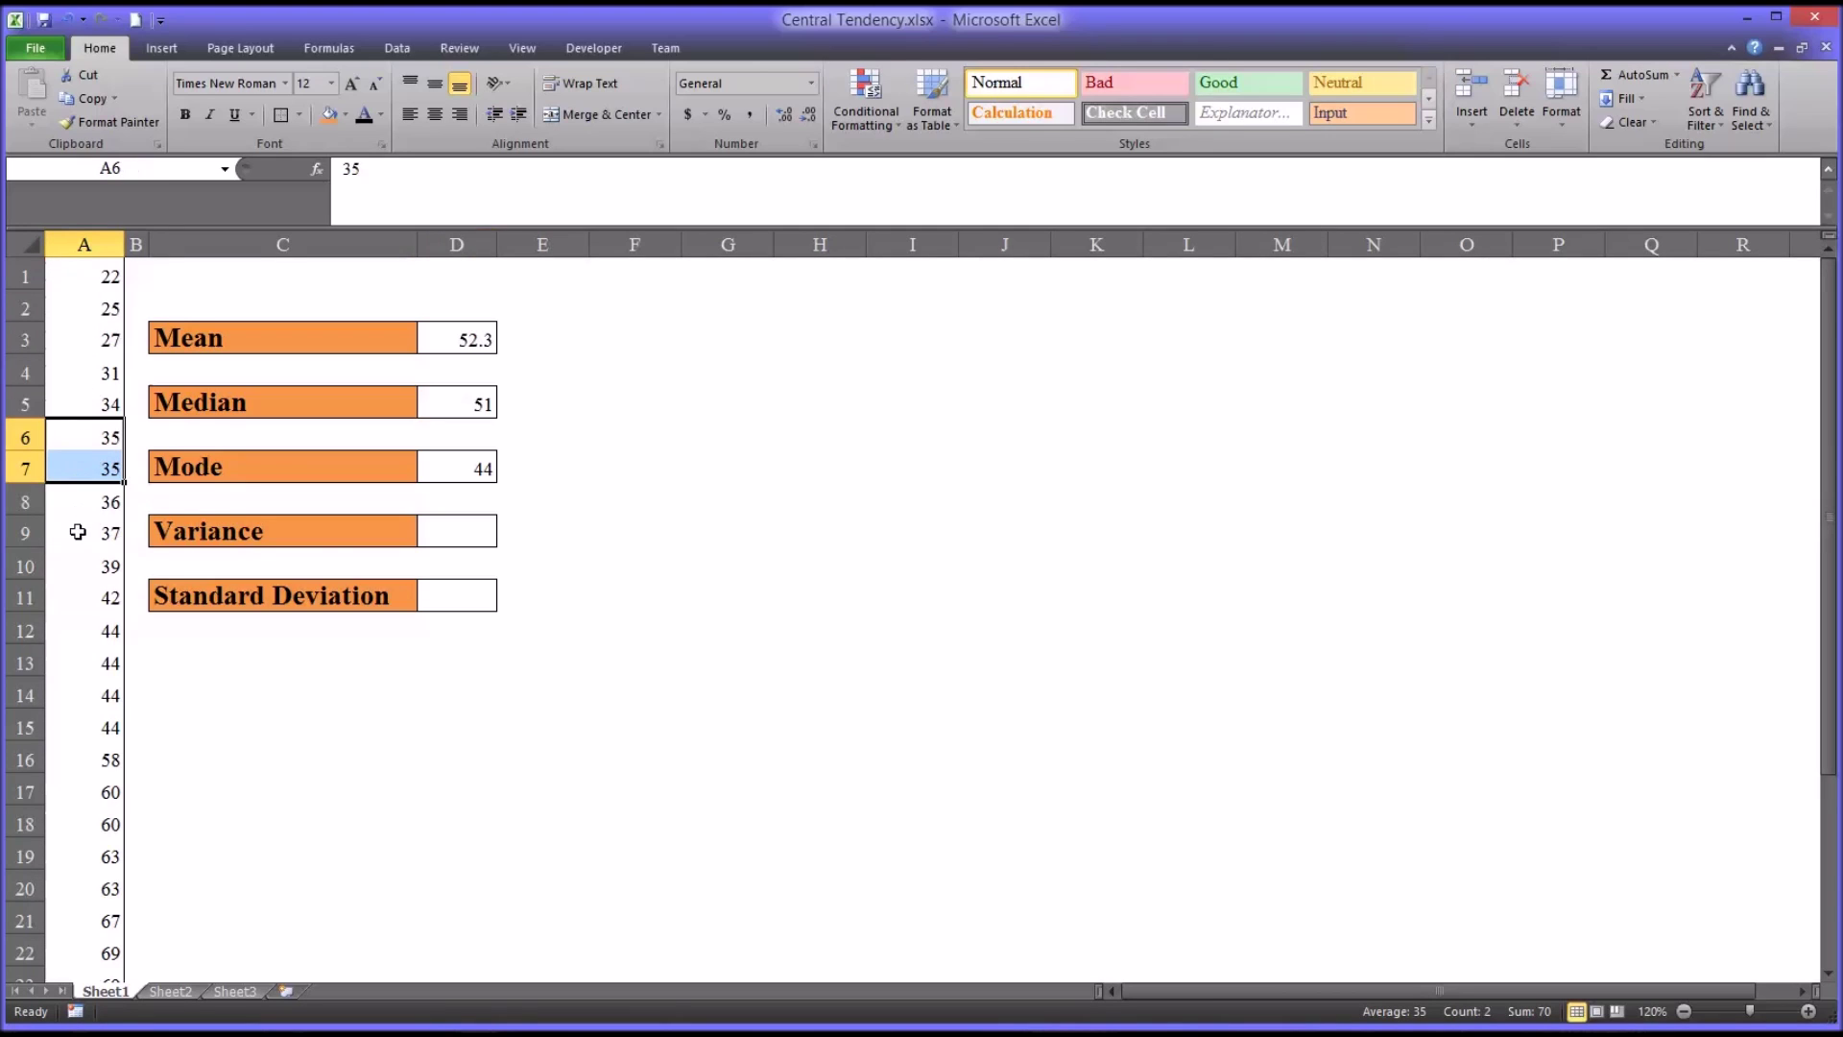
pyautogui.moveTo(73, 639); pyautogui.dragTo(74, 711)
pyautogui.moveTo(78, 795); pyautogui.dragTo(78, 818)
pyautogui.moveTo(1824, 717); pyautogui.dragTo(1824, 839)
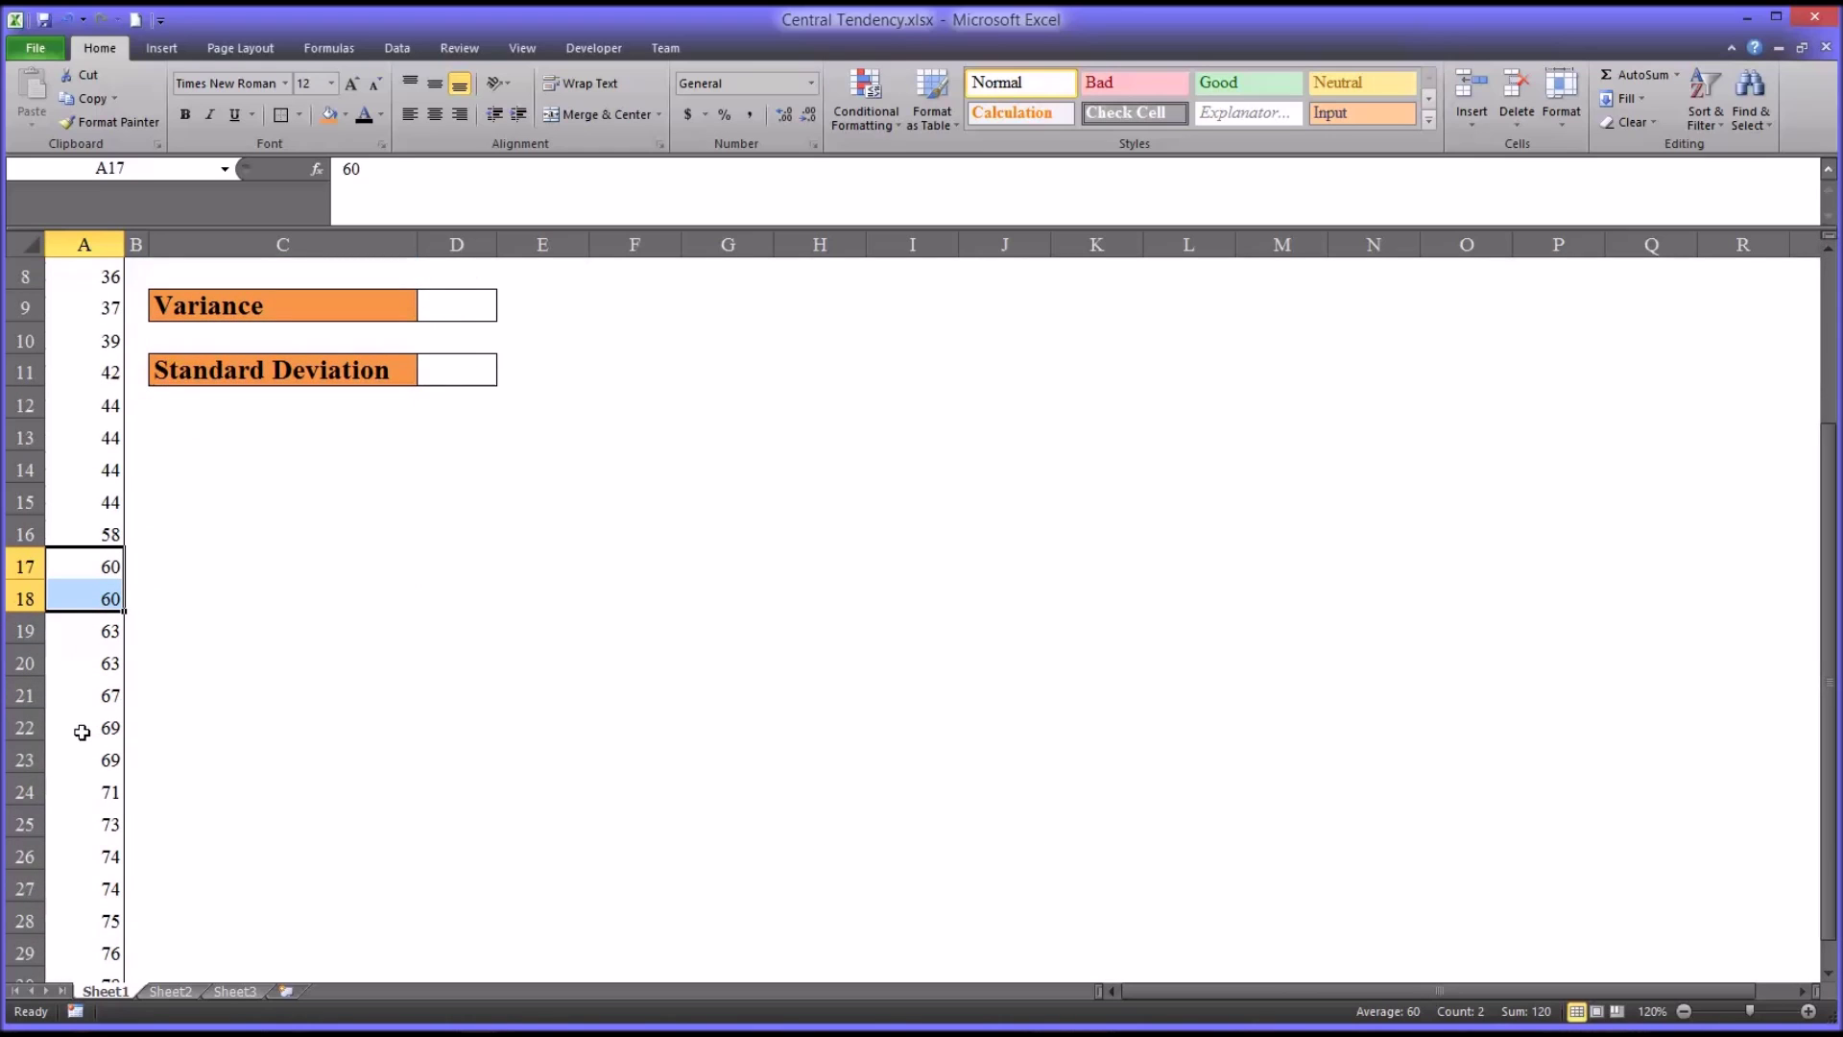
pyautogui.moveTo(79, 731); pyautogui.dragTo(74, 767)
pyautogui.moveTo(75, 857); pyautogui.dragTo(78, 881)
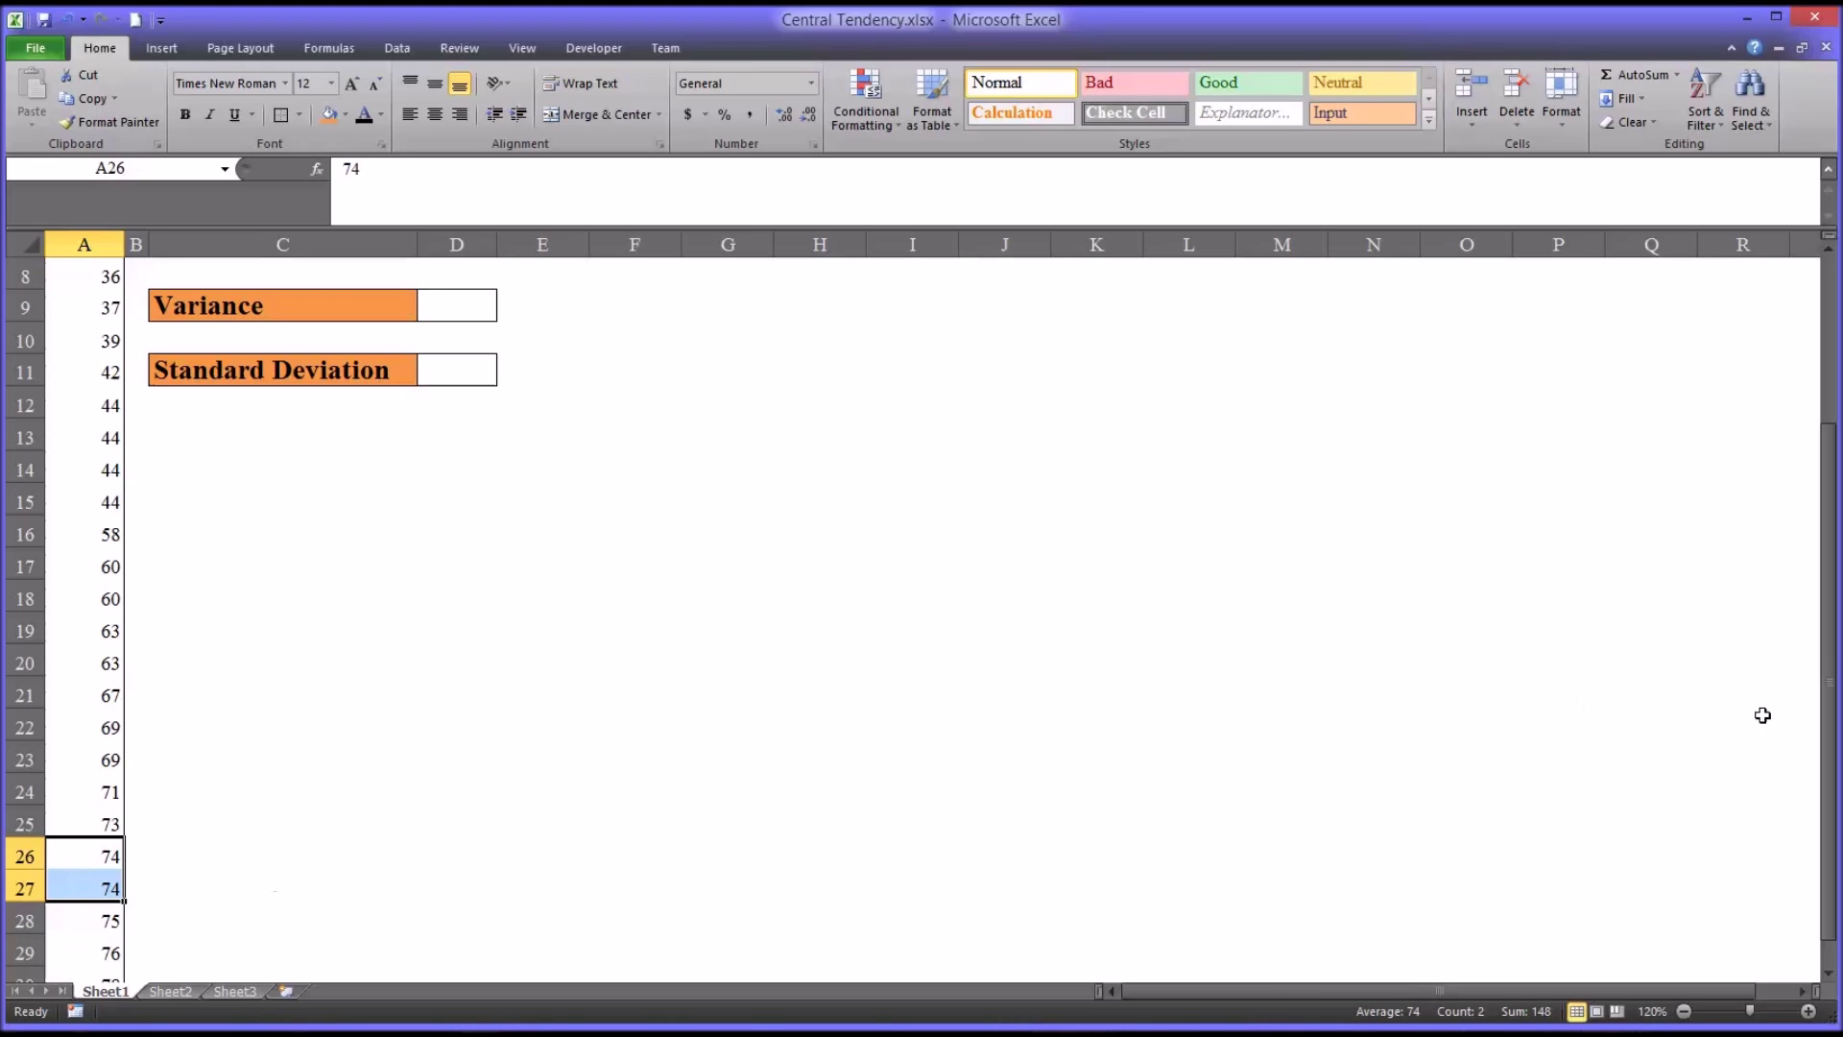
pyautogui.moveTo(1824, 765); pyautogui.dragTo(1817, 645)
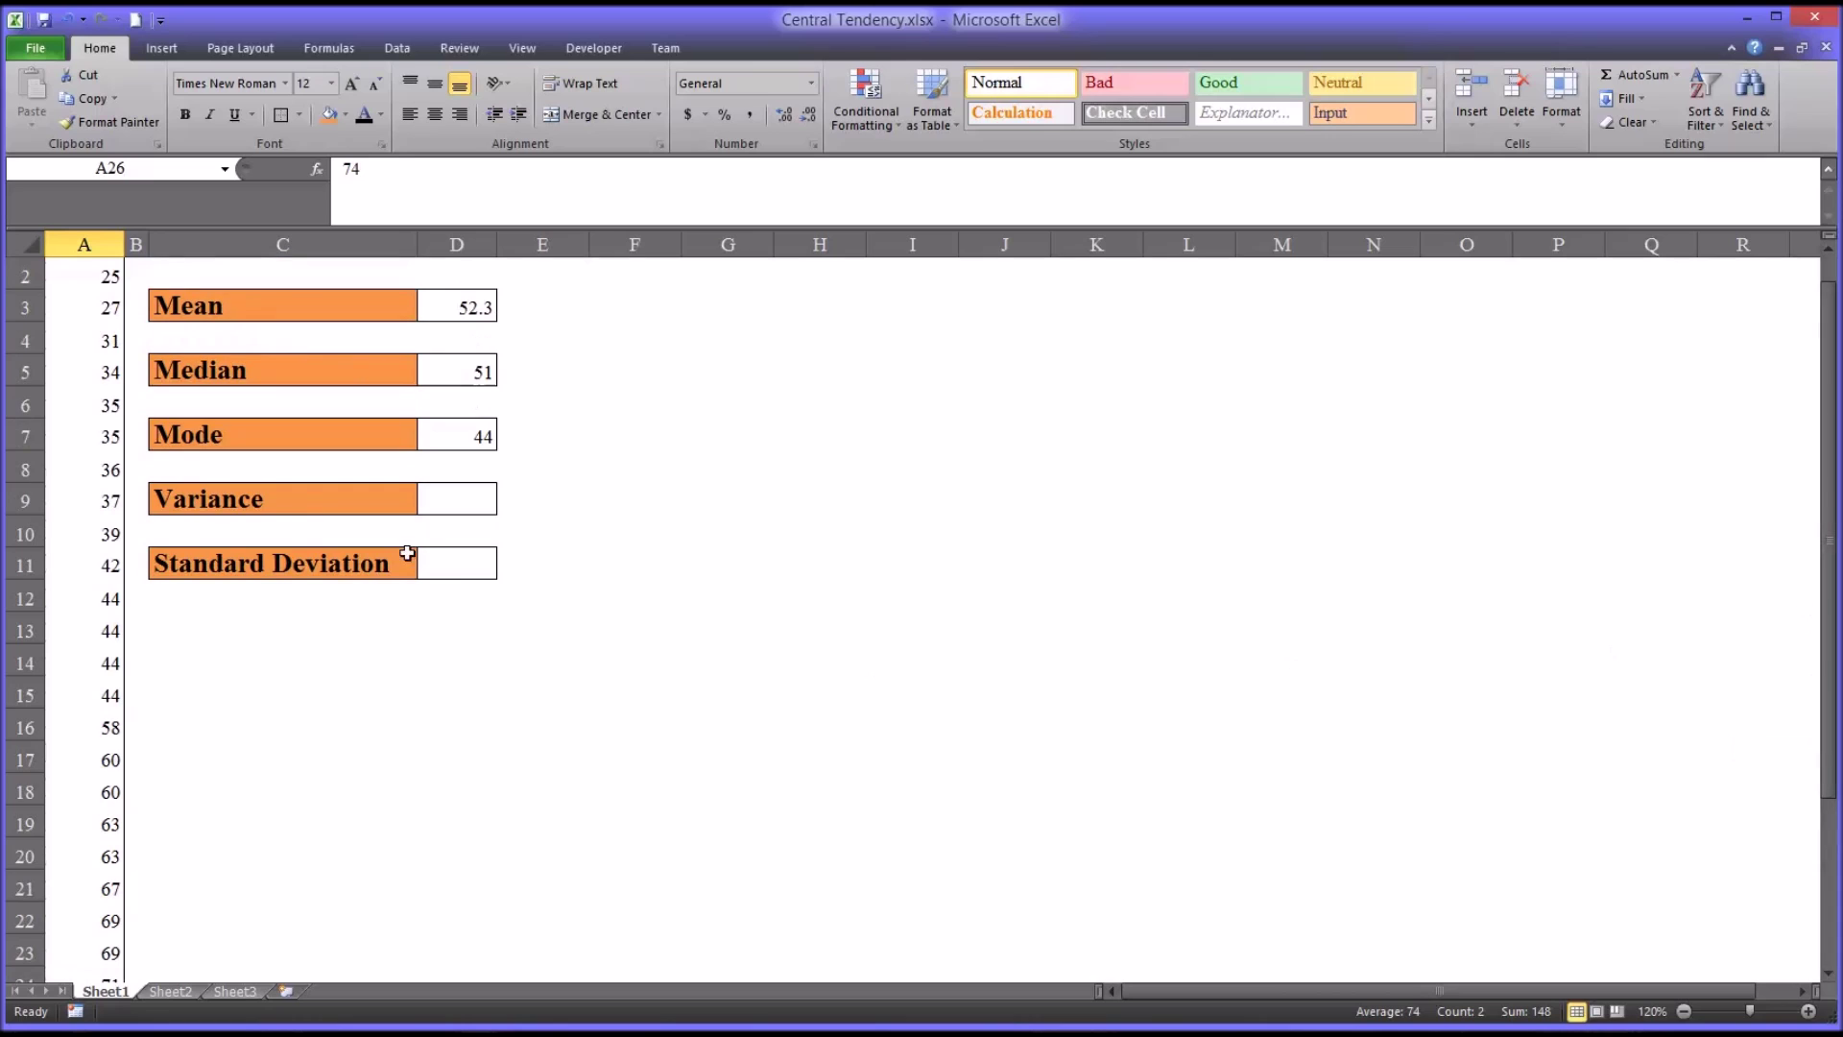
pyautogui.moveTo(94, 598); pyautogui.dragTo(88, 682)
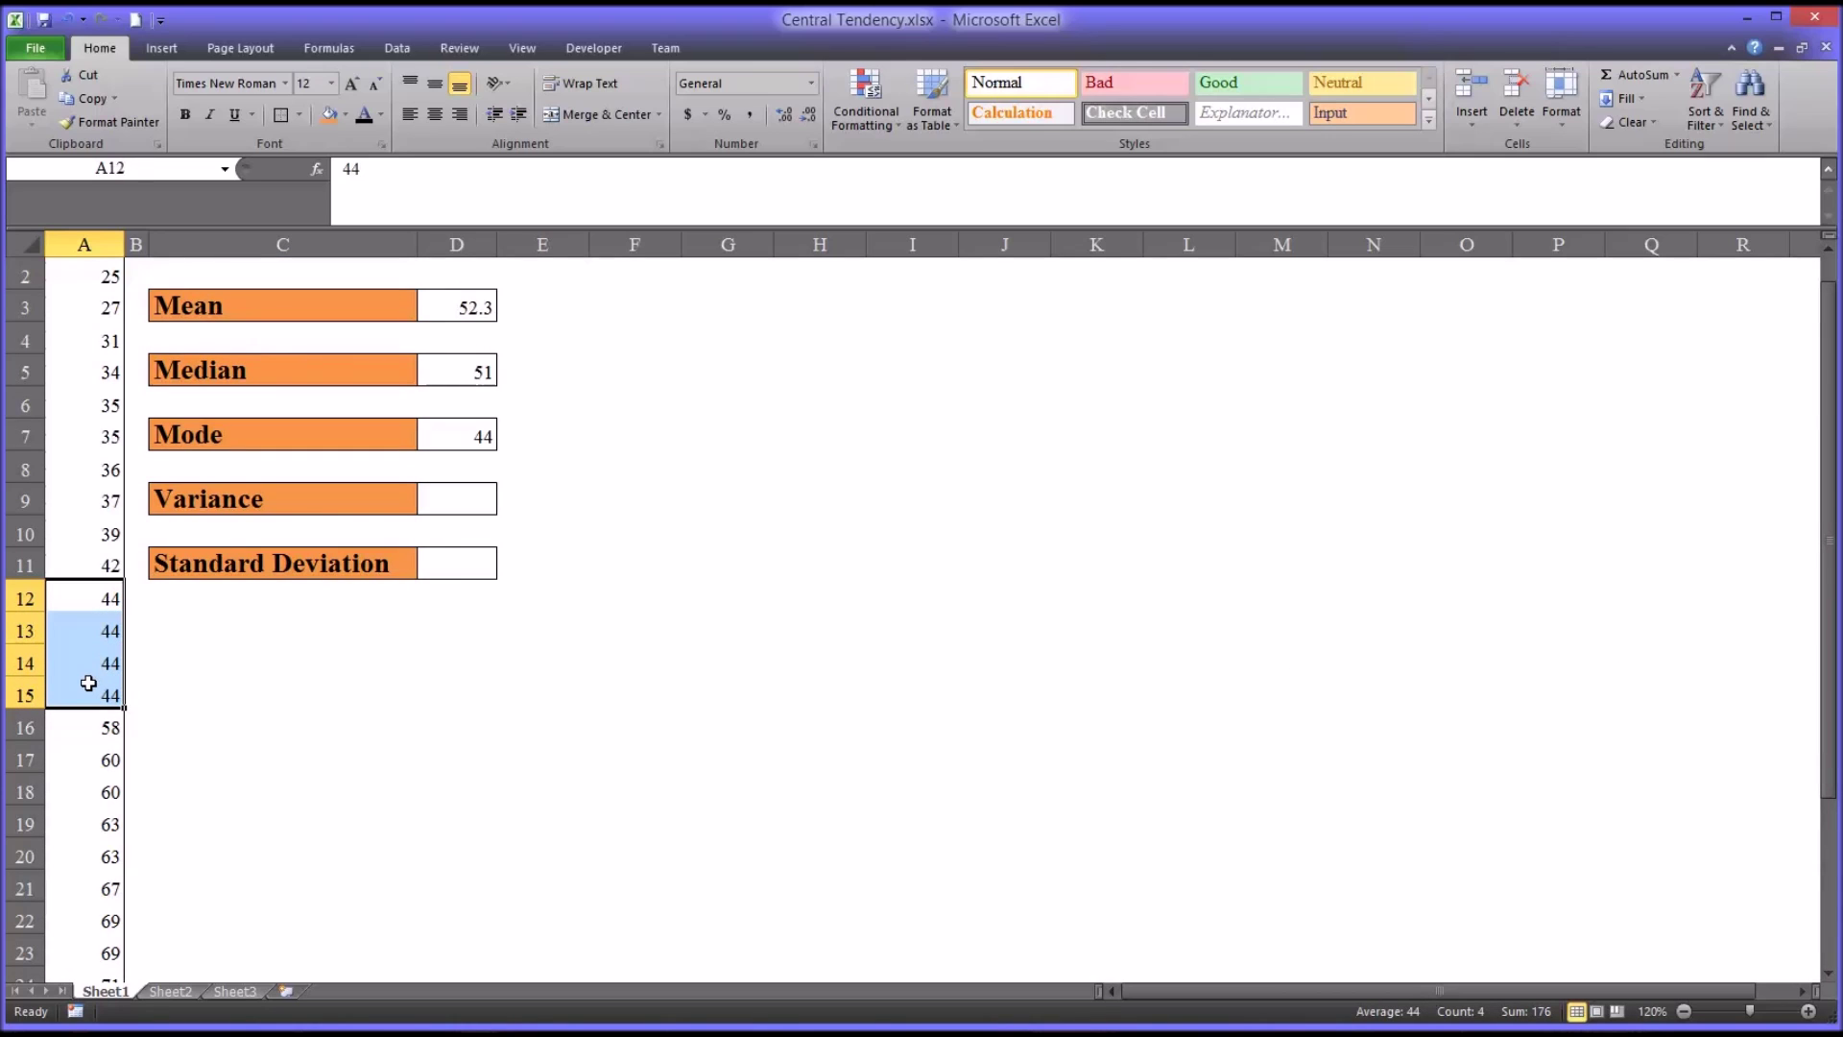
pyautogui.click(449, 441)
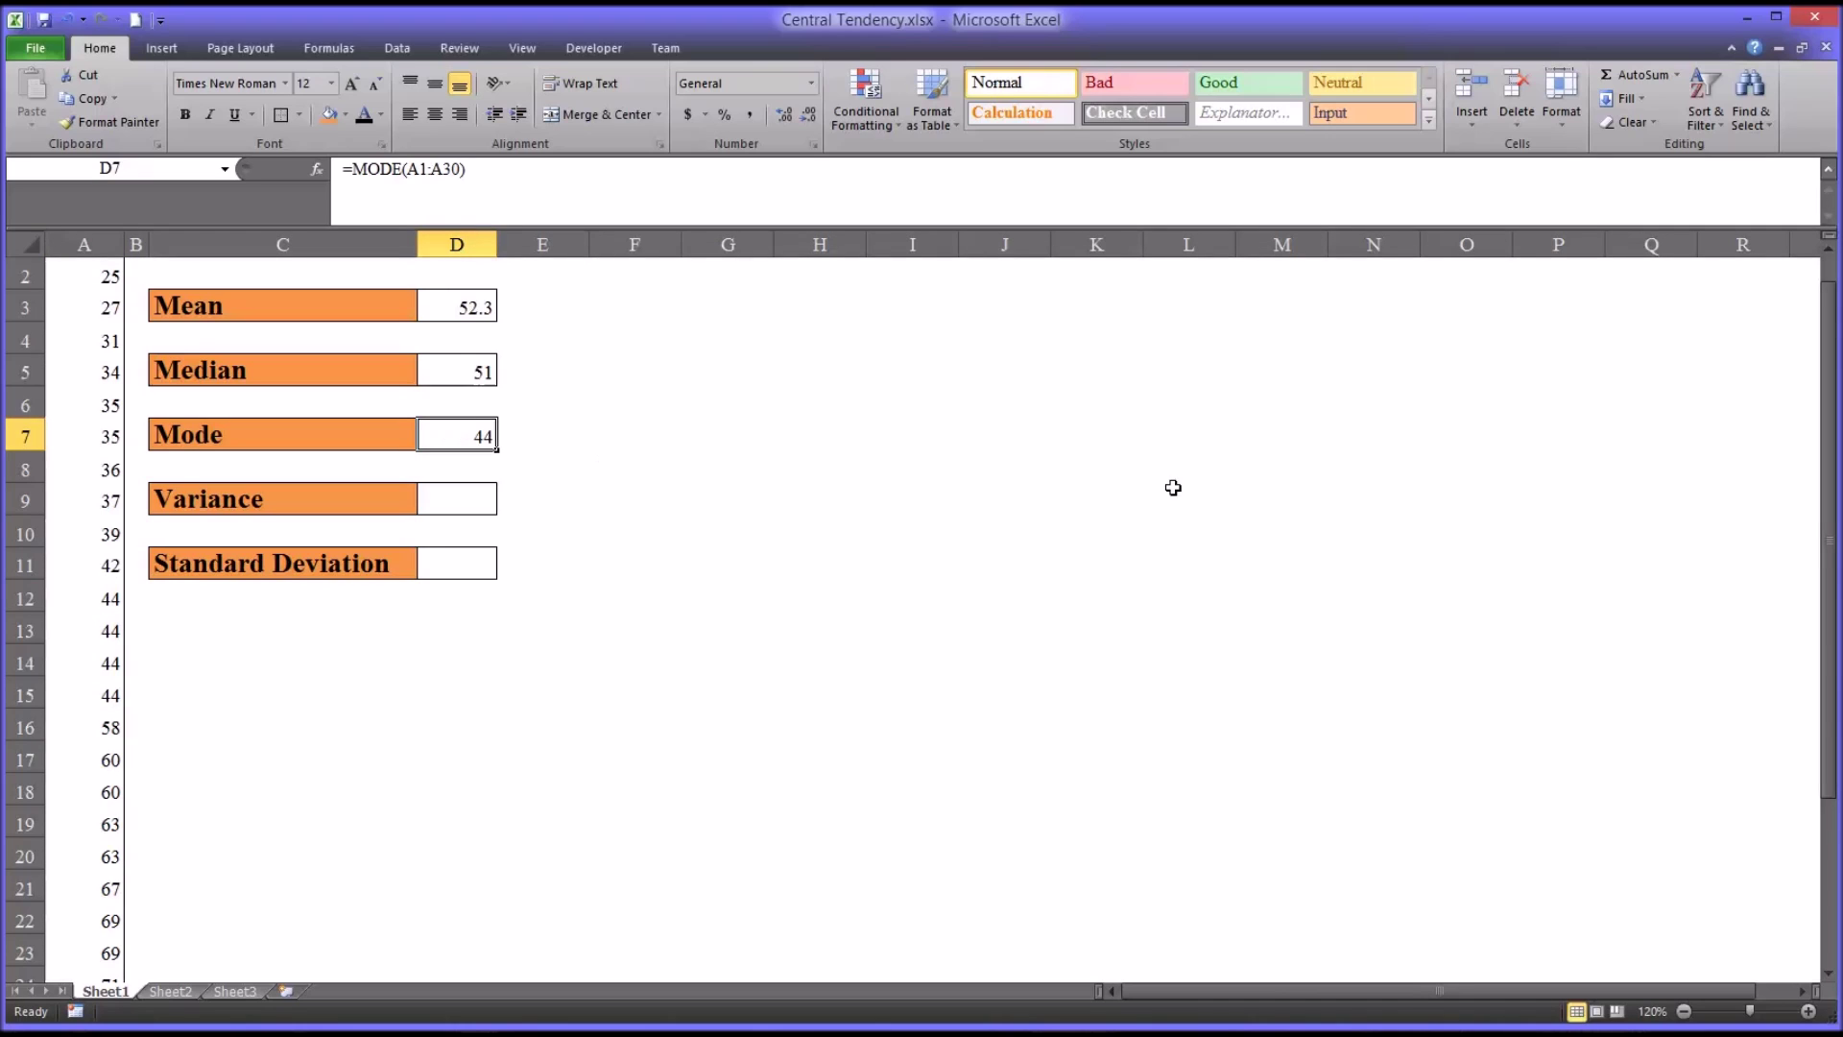
pyautogui.moveTo(1831, 526); pyautogui.dragTo(1833, 459)
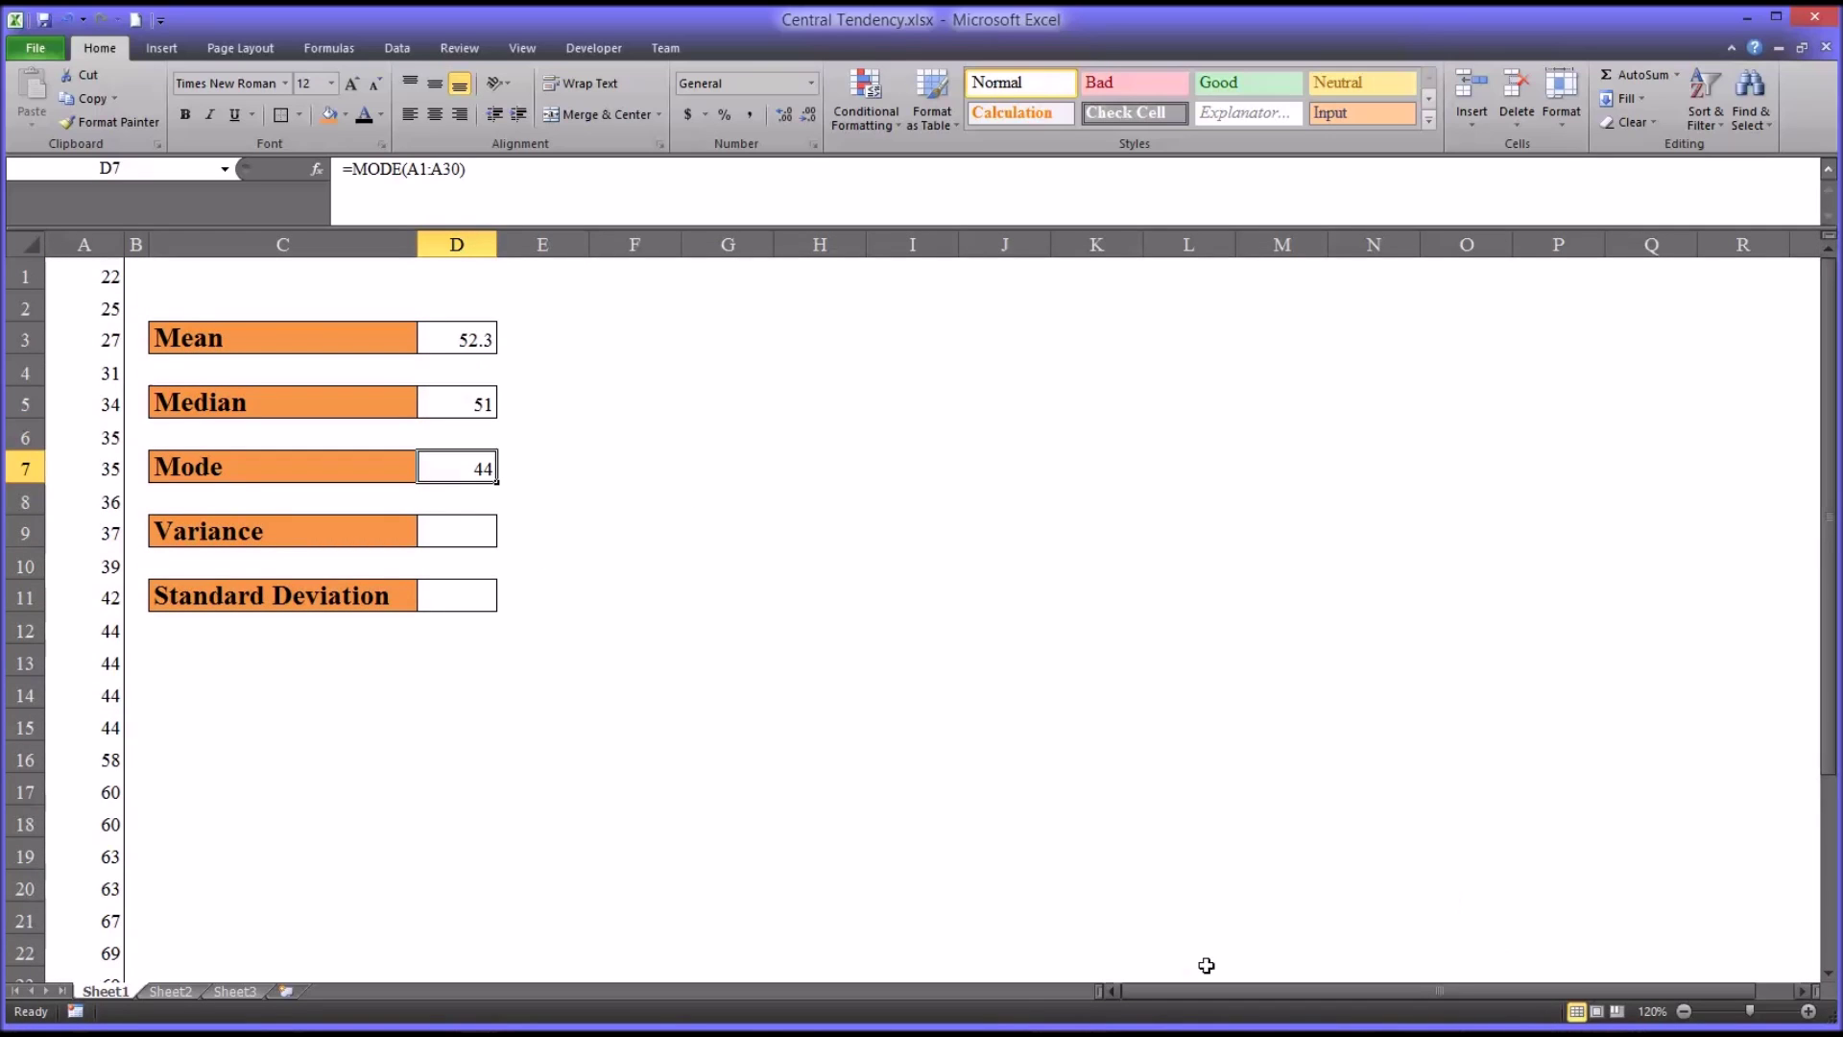
pyautogui.click(449, 535)
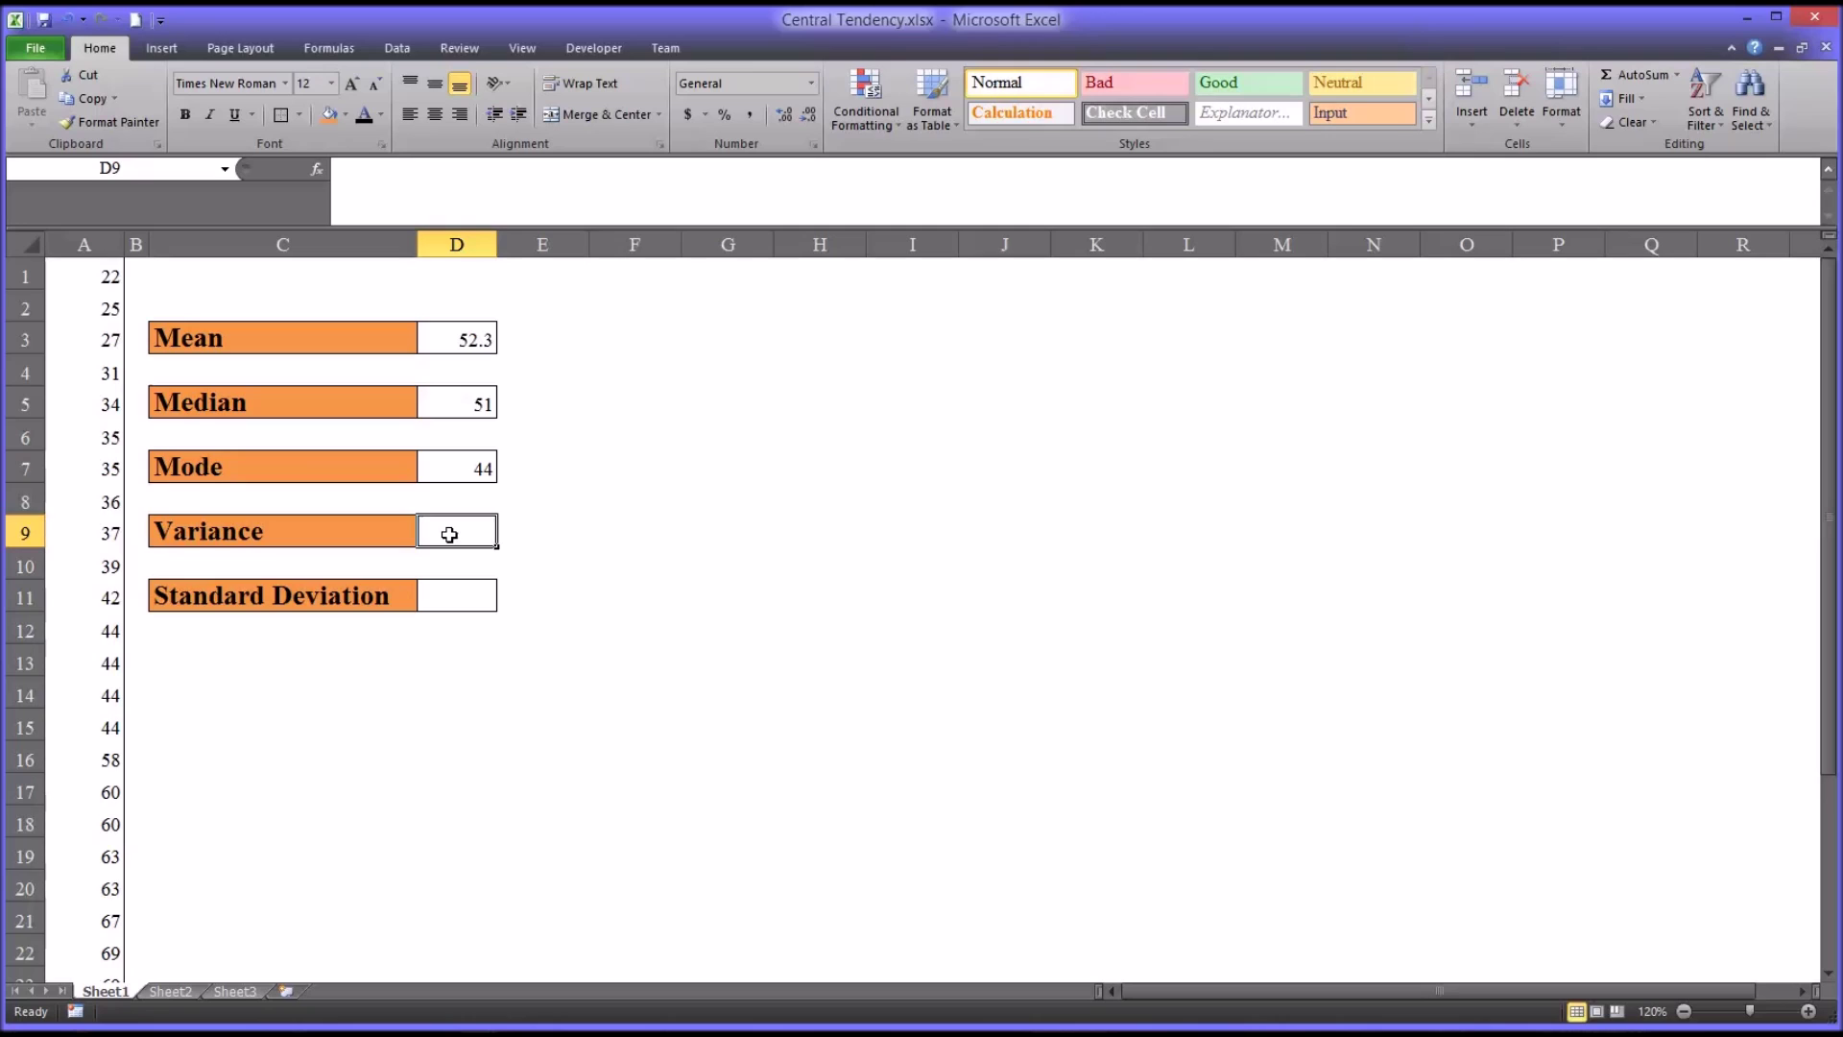
# - Enter =VAR.S(A1:A30) in D9 for a sample variance of 322.769
pyautogui.write('=va')
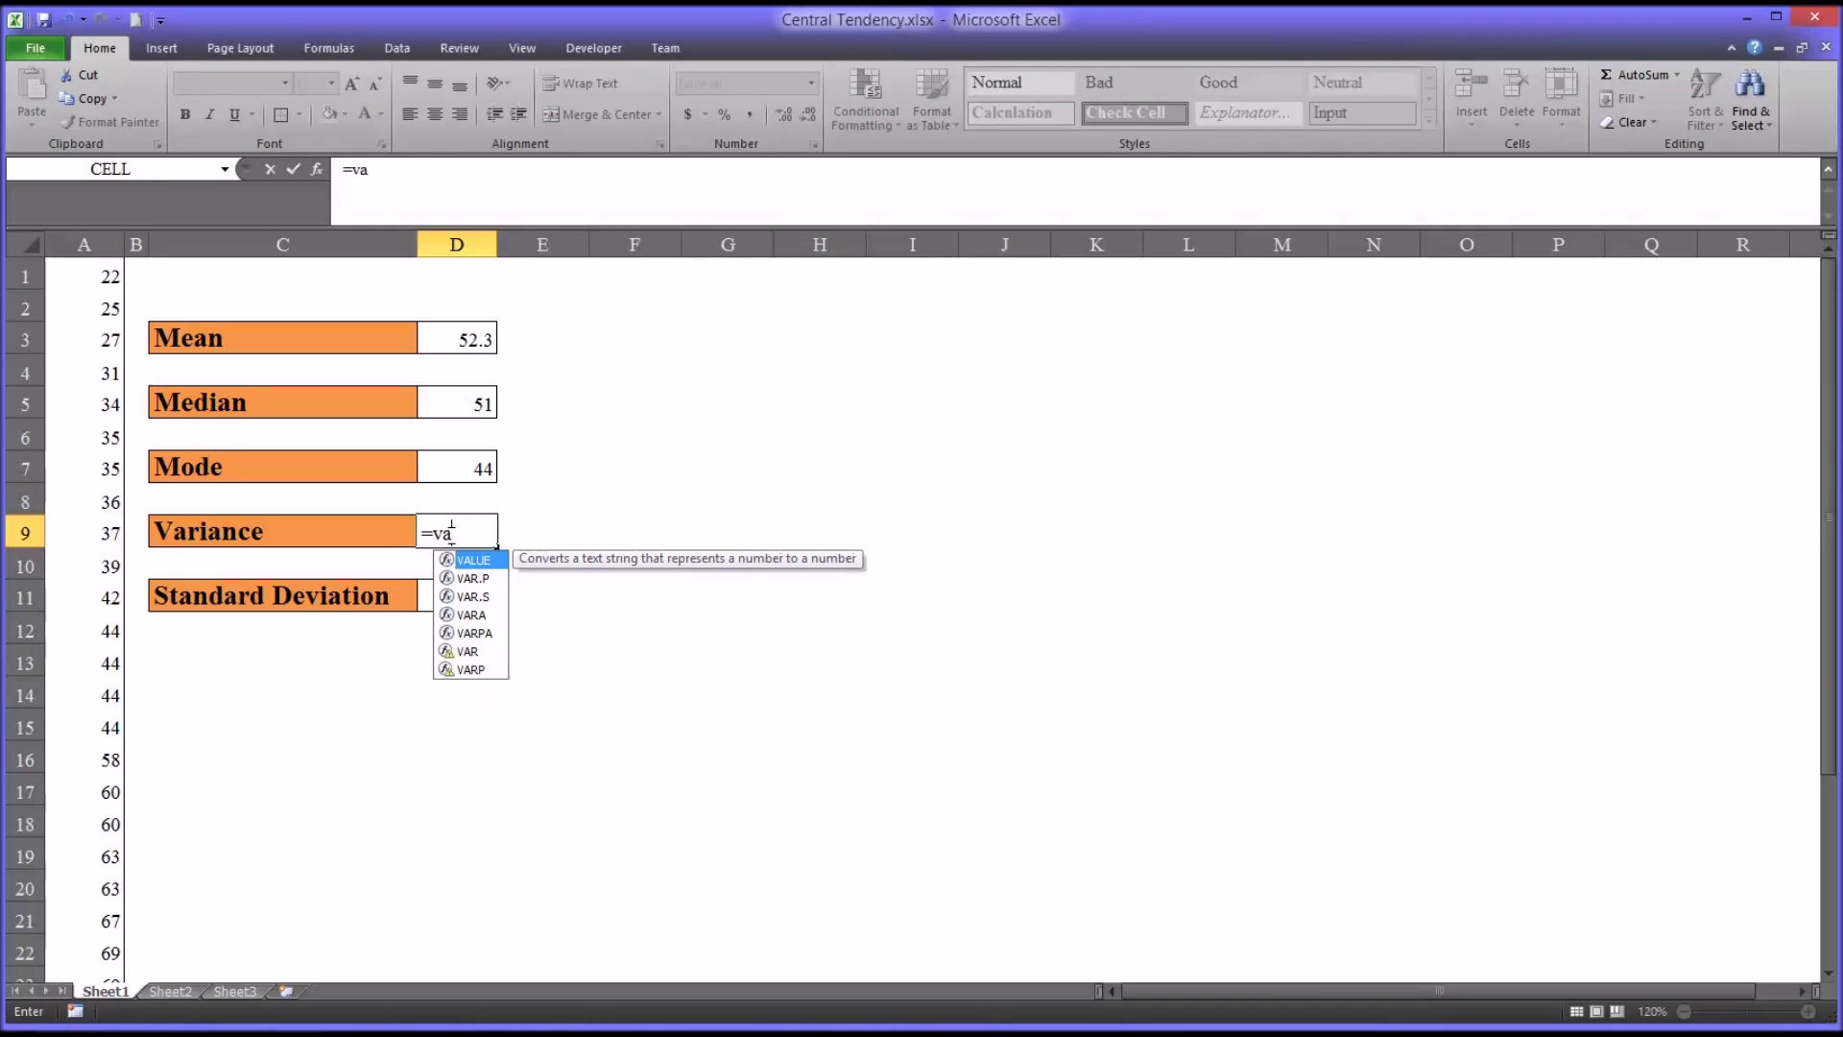
pyautogui.write('r')
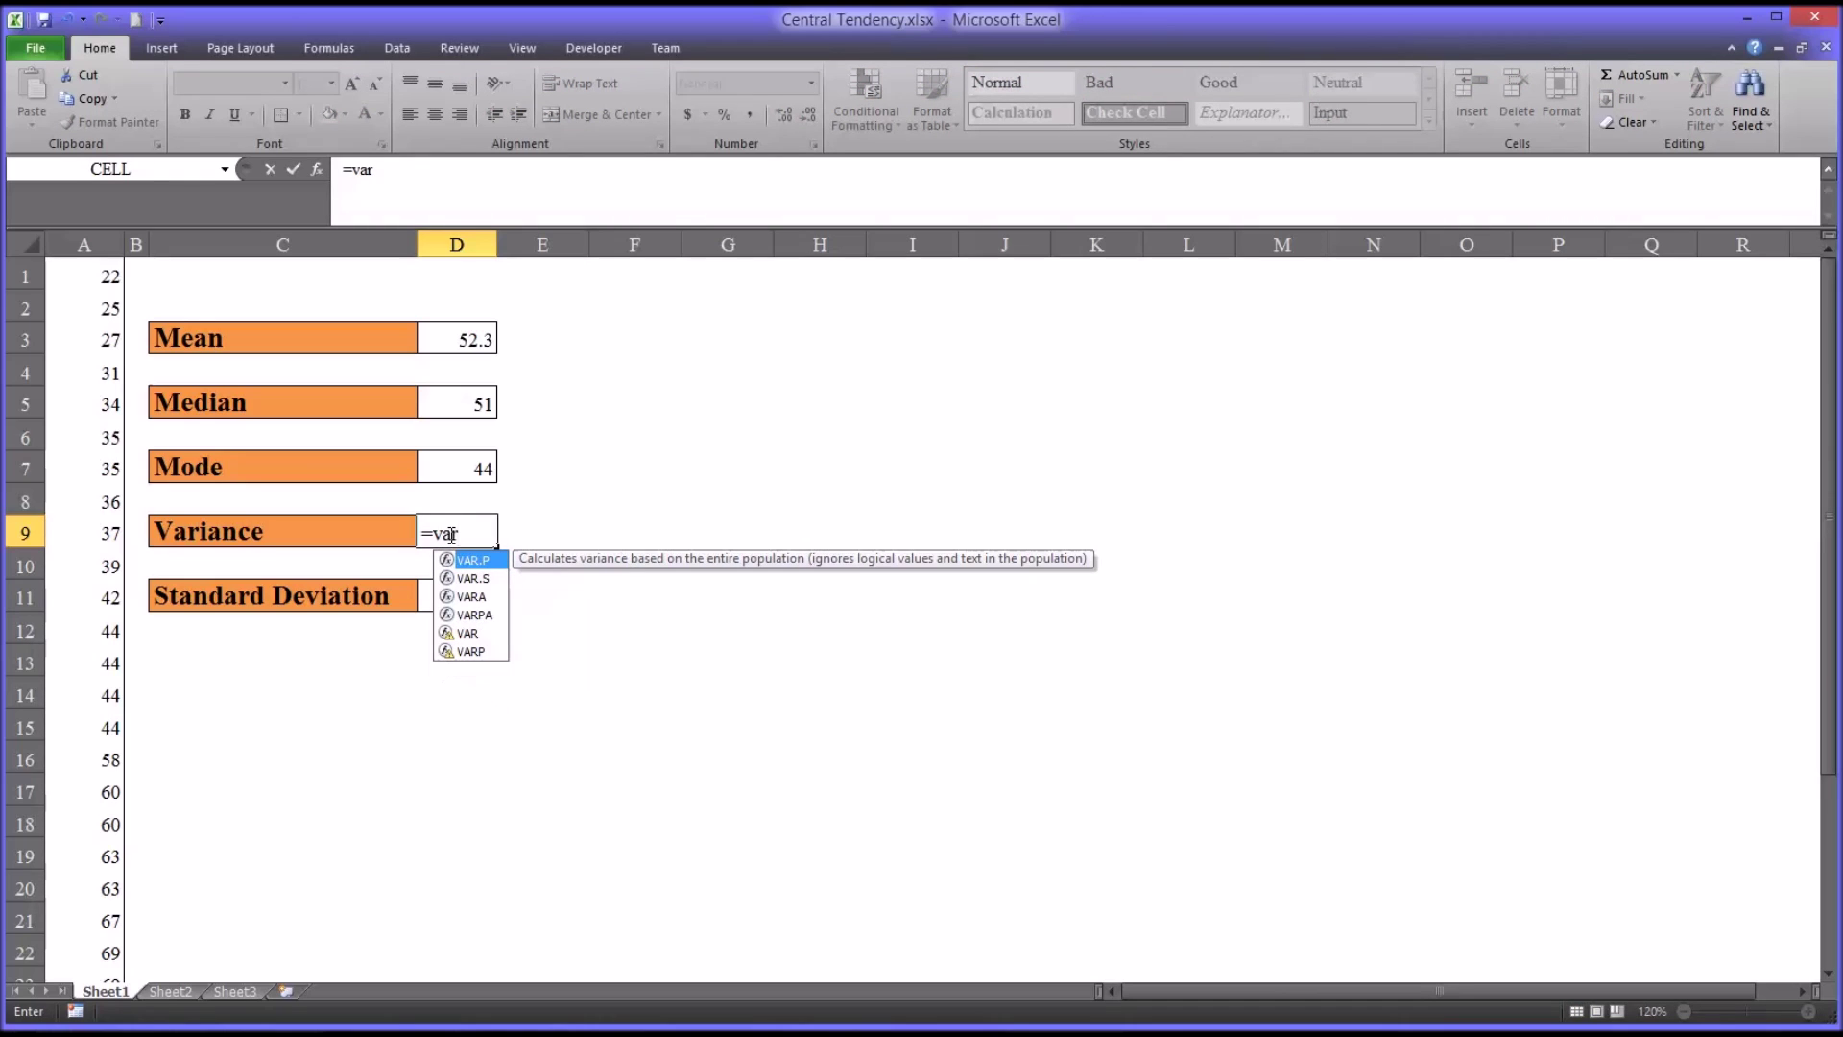
pyautogui.click(485, 582)
pyautogui.doubleClick(486, 582)
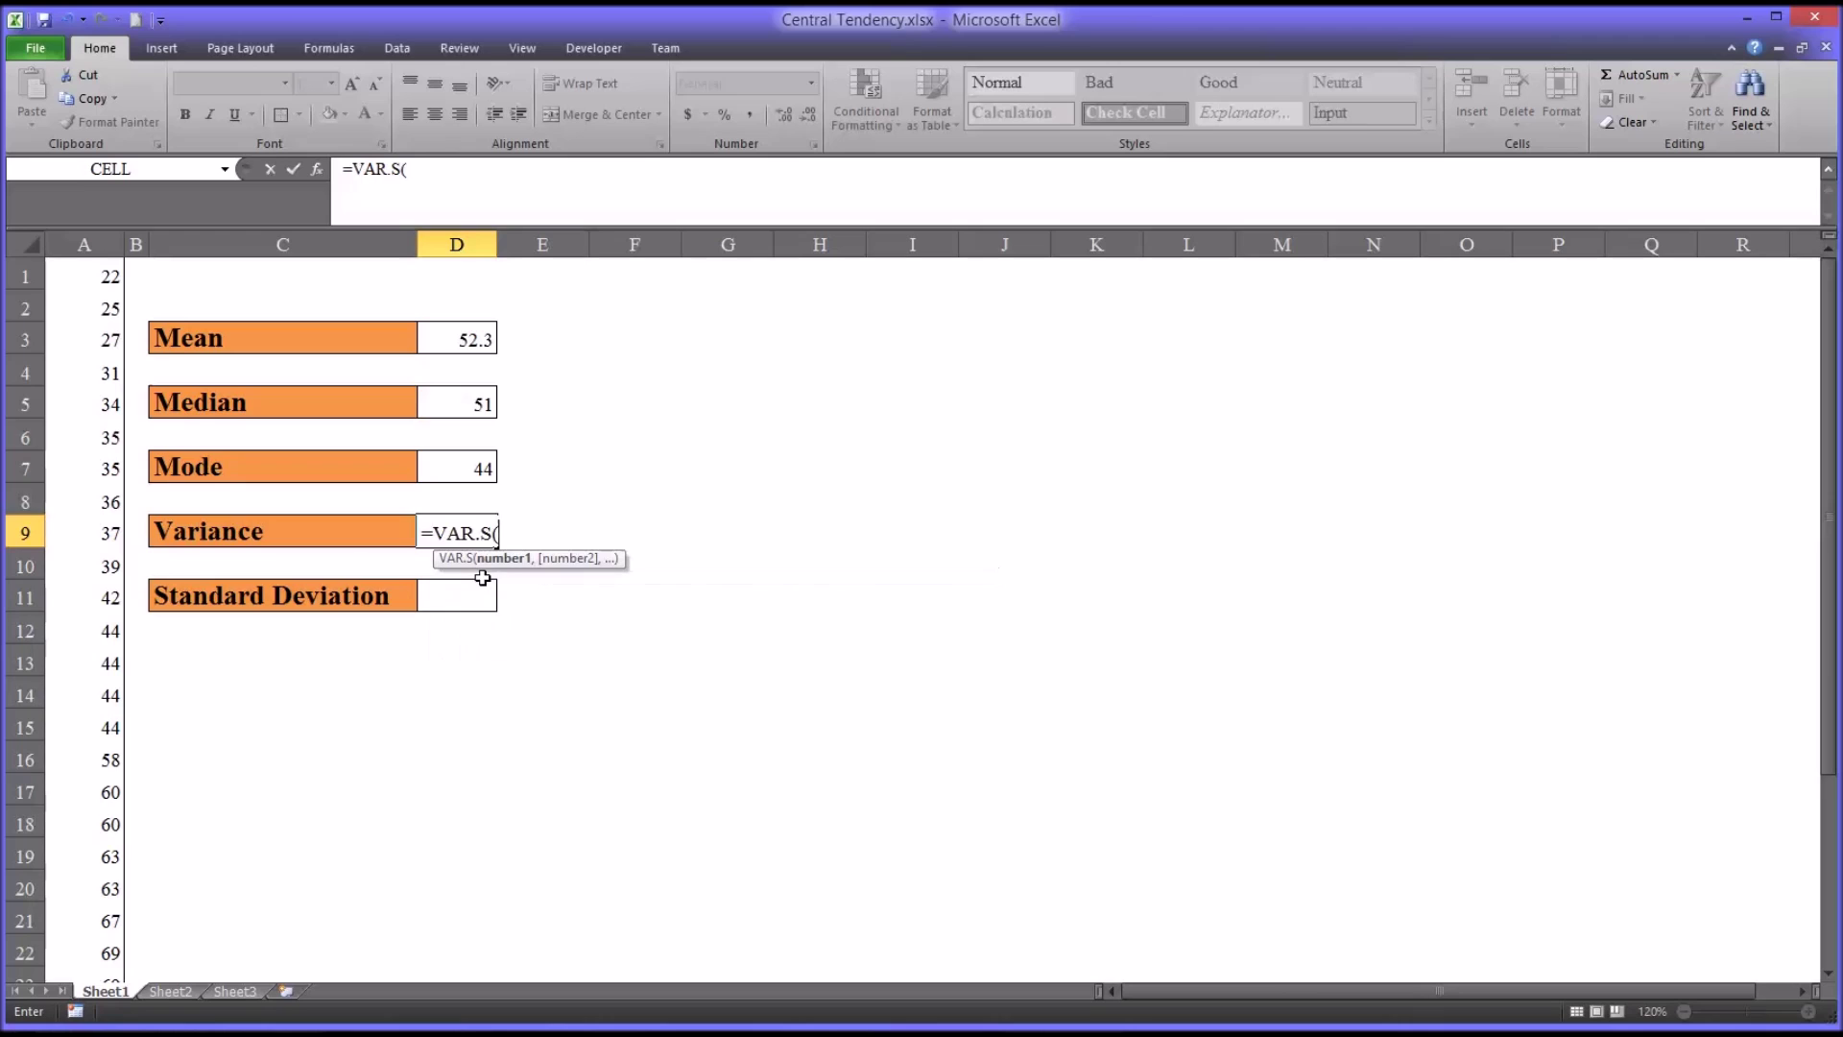
pyautogui.moveTo(82, 276); pyautogui.dragTo(98, 922)
pyautogui.write(')')
pyautogui.press('Return')
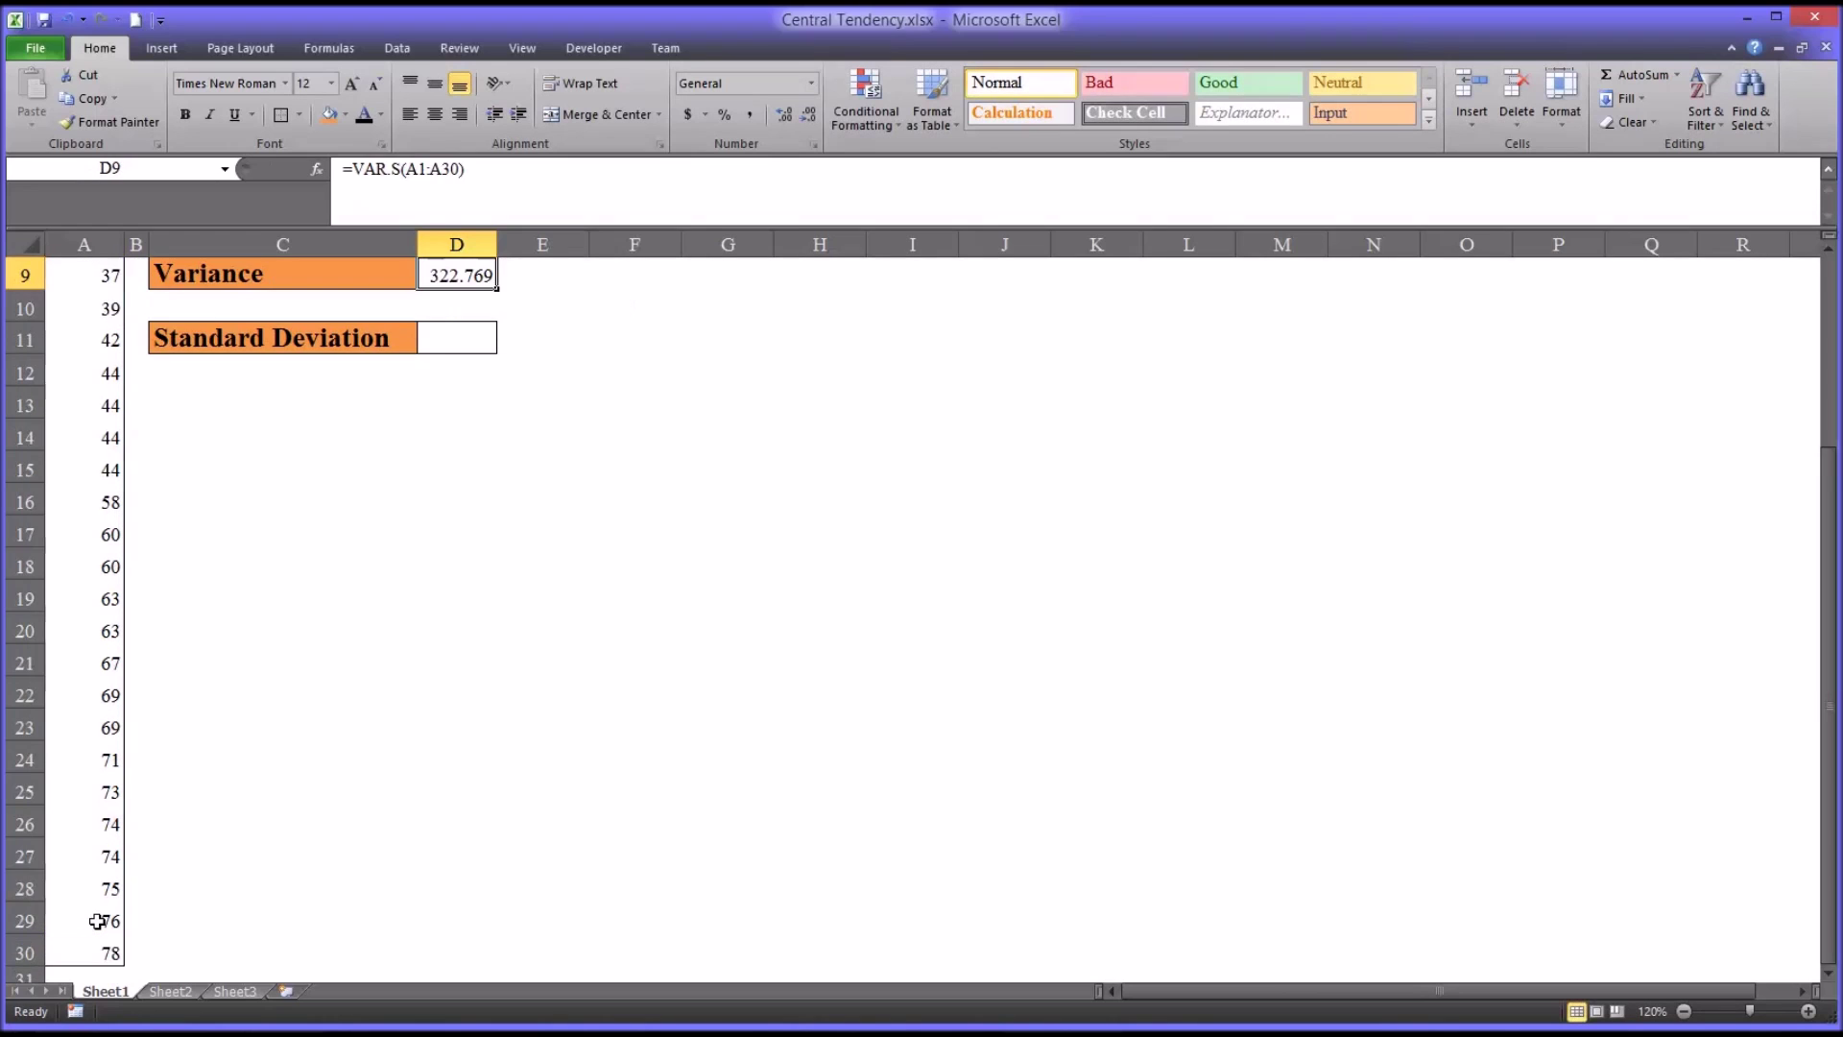
pyautogui.press('Up')
pyautogui.press('Up')
pyautogui.press('Up')
pyautogui.press('Up')
pyautogui.press('Up')
pyautogui.press('Up')
pyautogui.press('Up')
pyautogui.press('Up')
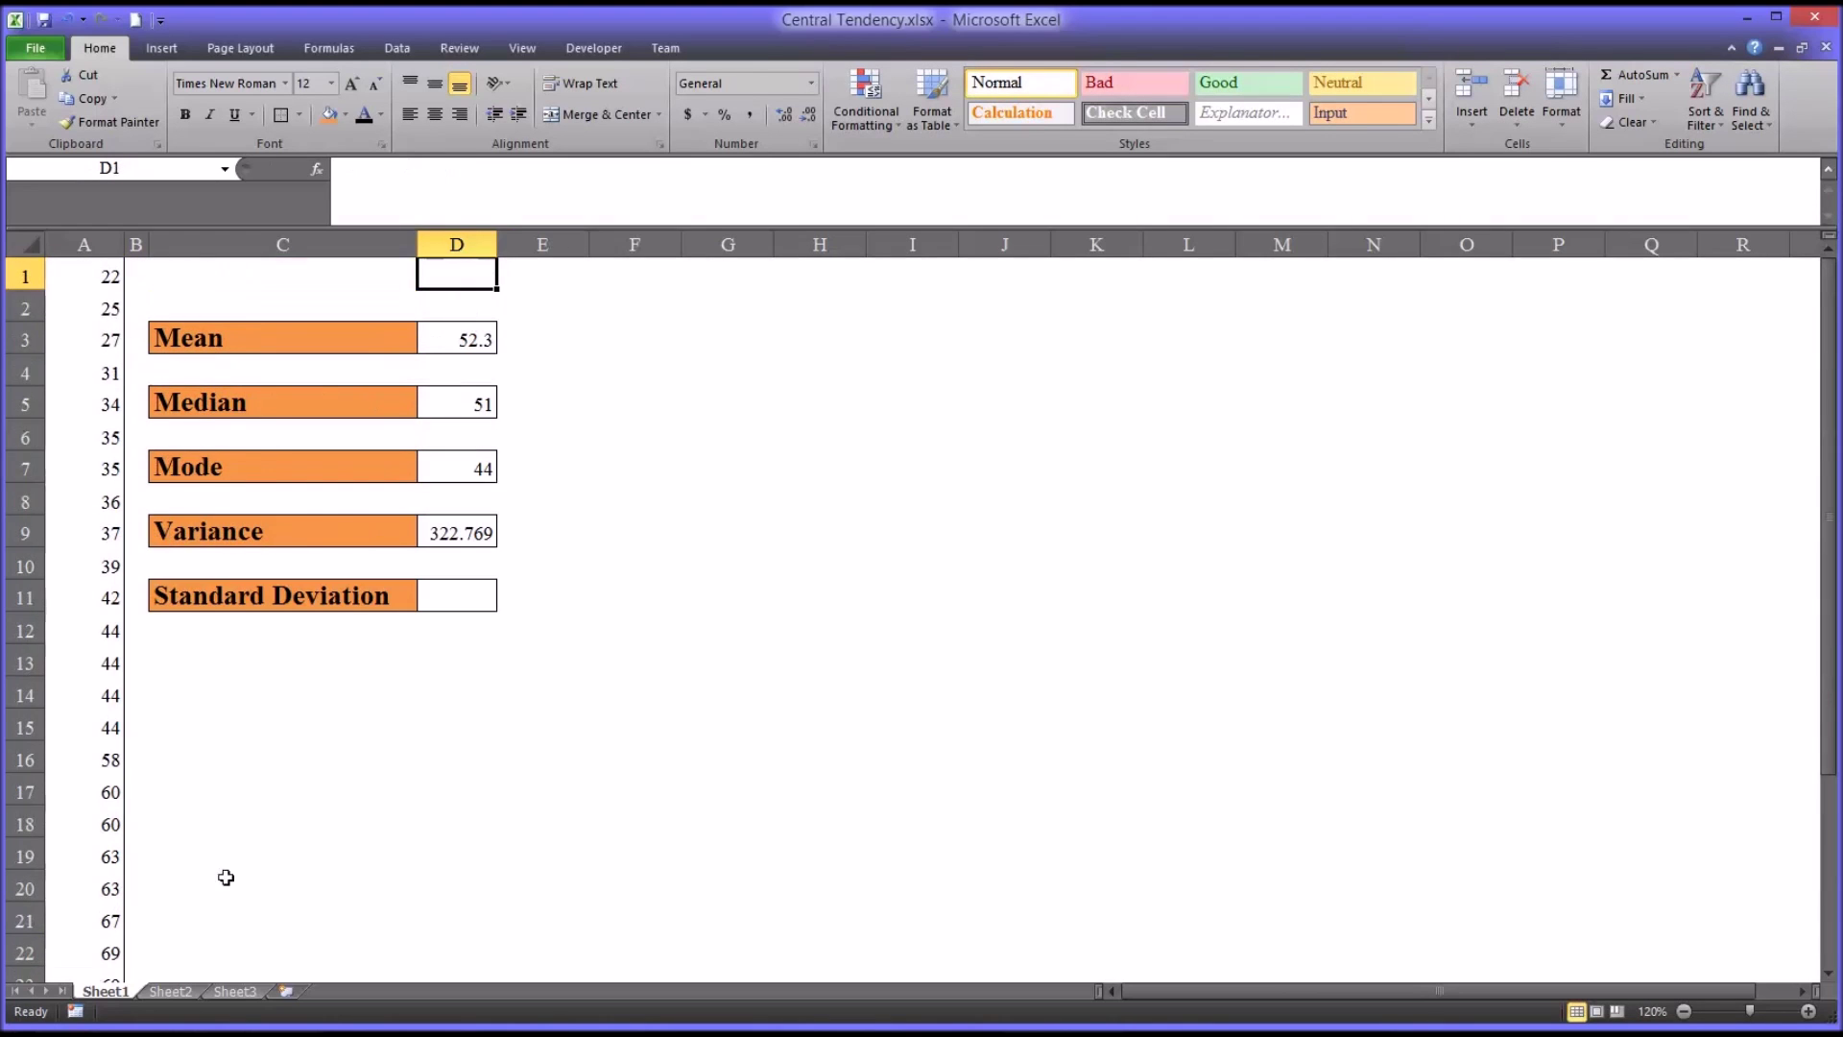
pyautogui.click(440, 537)
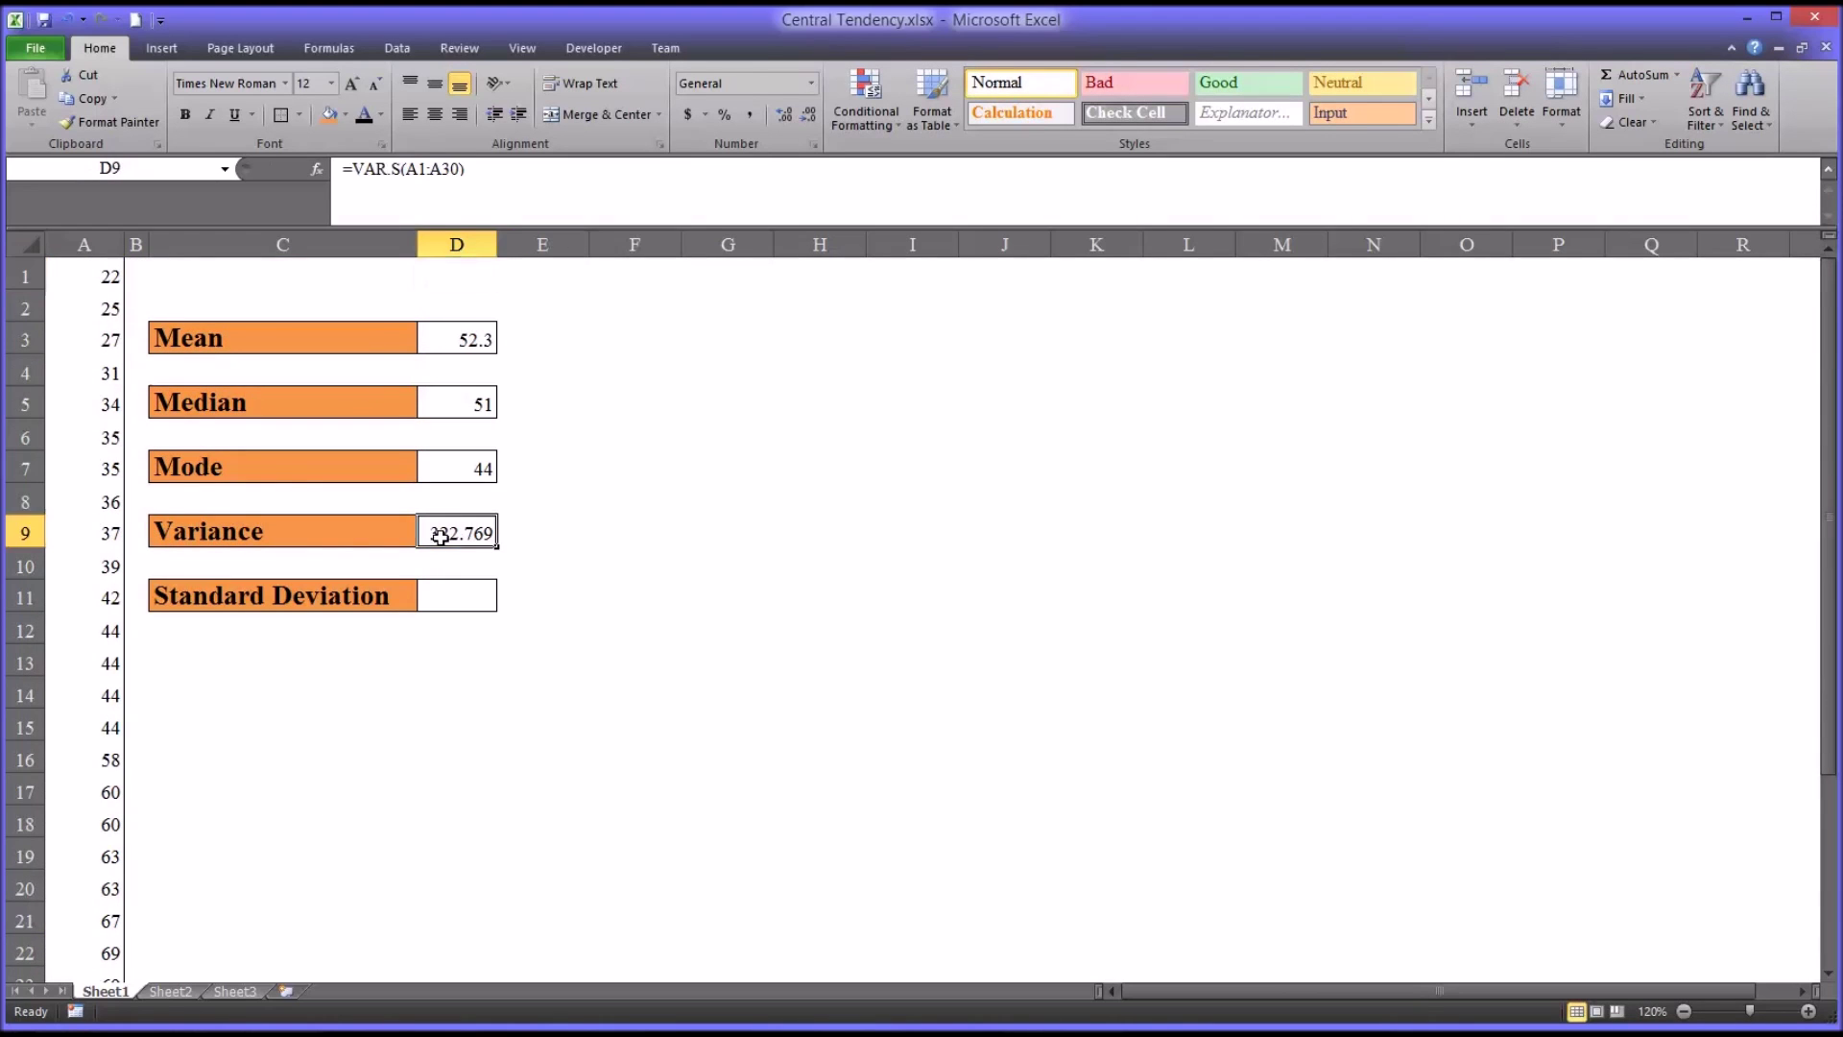
# - Enter =STDEV.S(A1:A30) in D11, giving a sample standard deviation of 17.9658
pyautogui.click(448, 598)
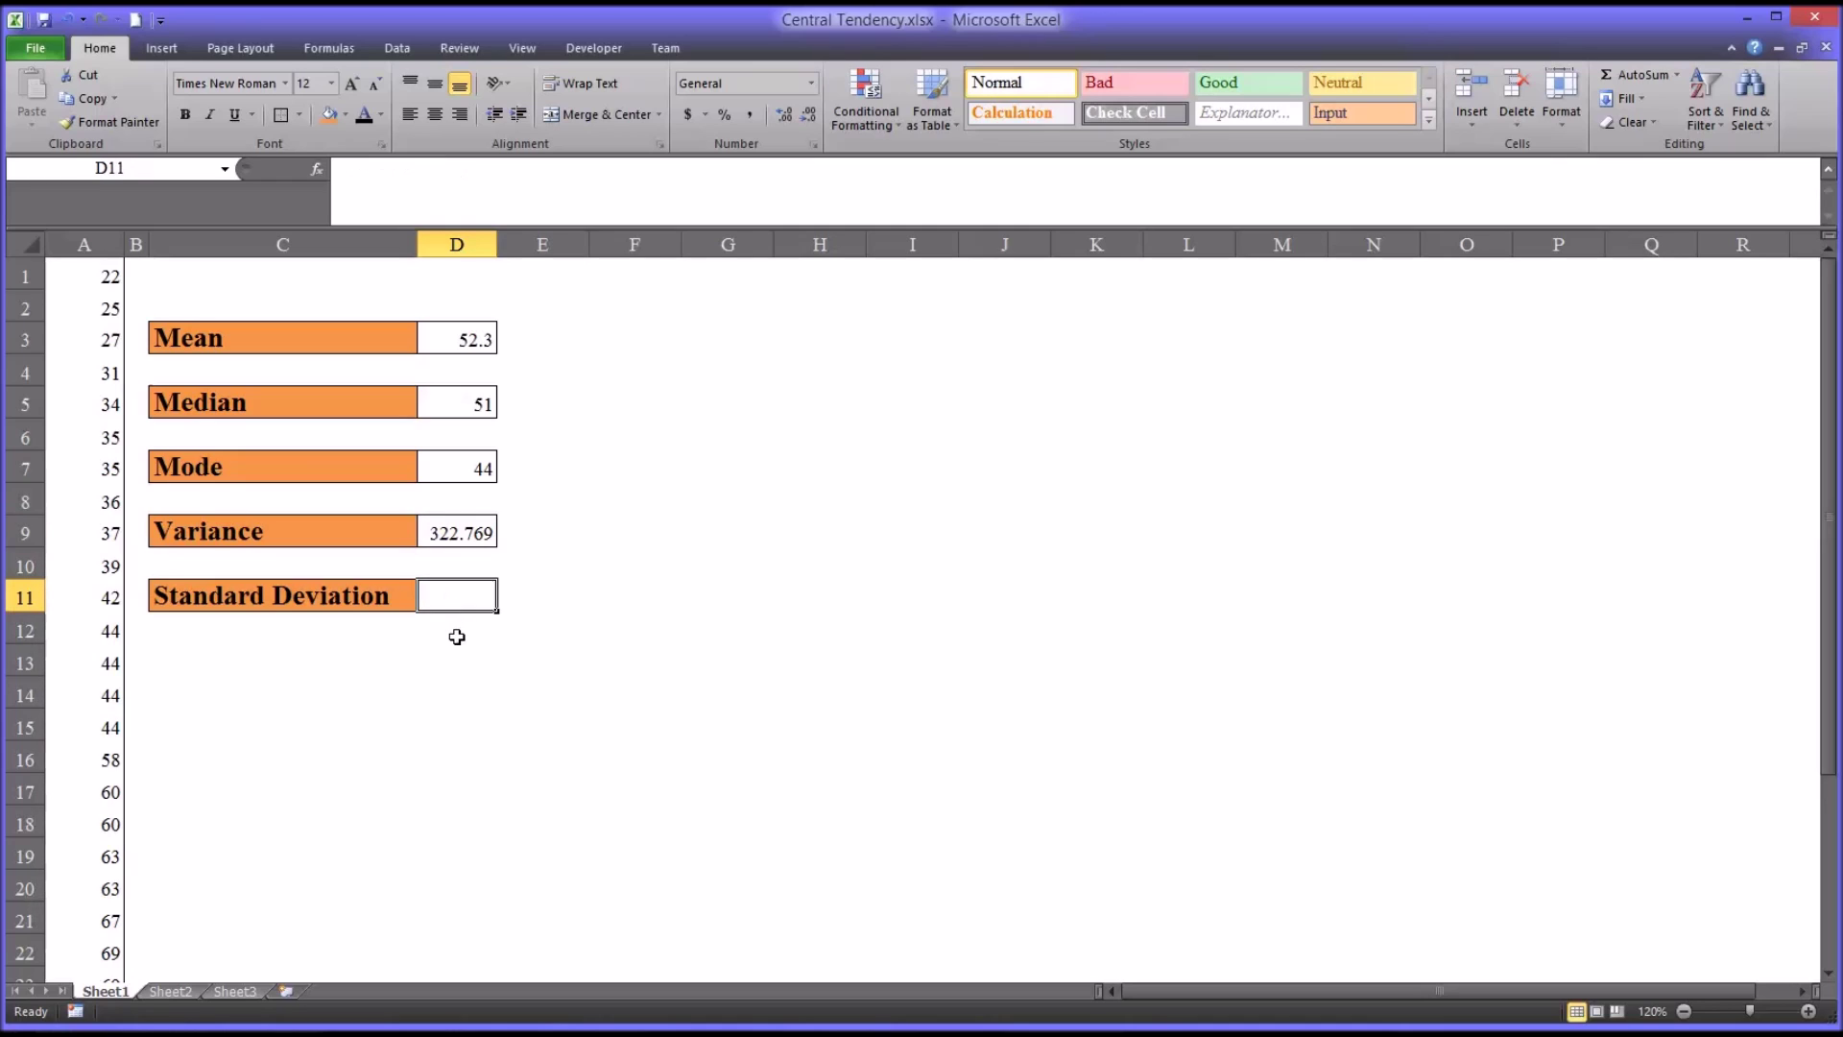
pyautogui.write('=')
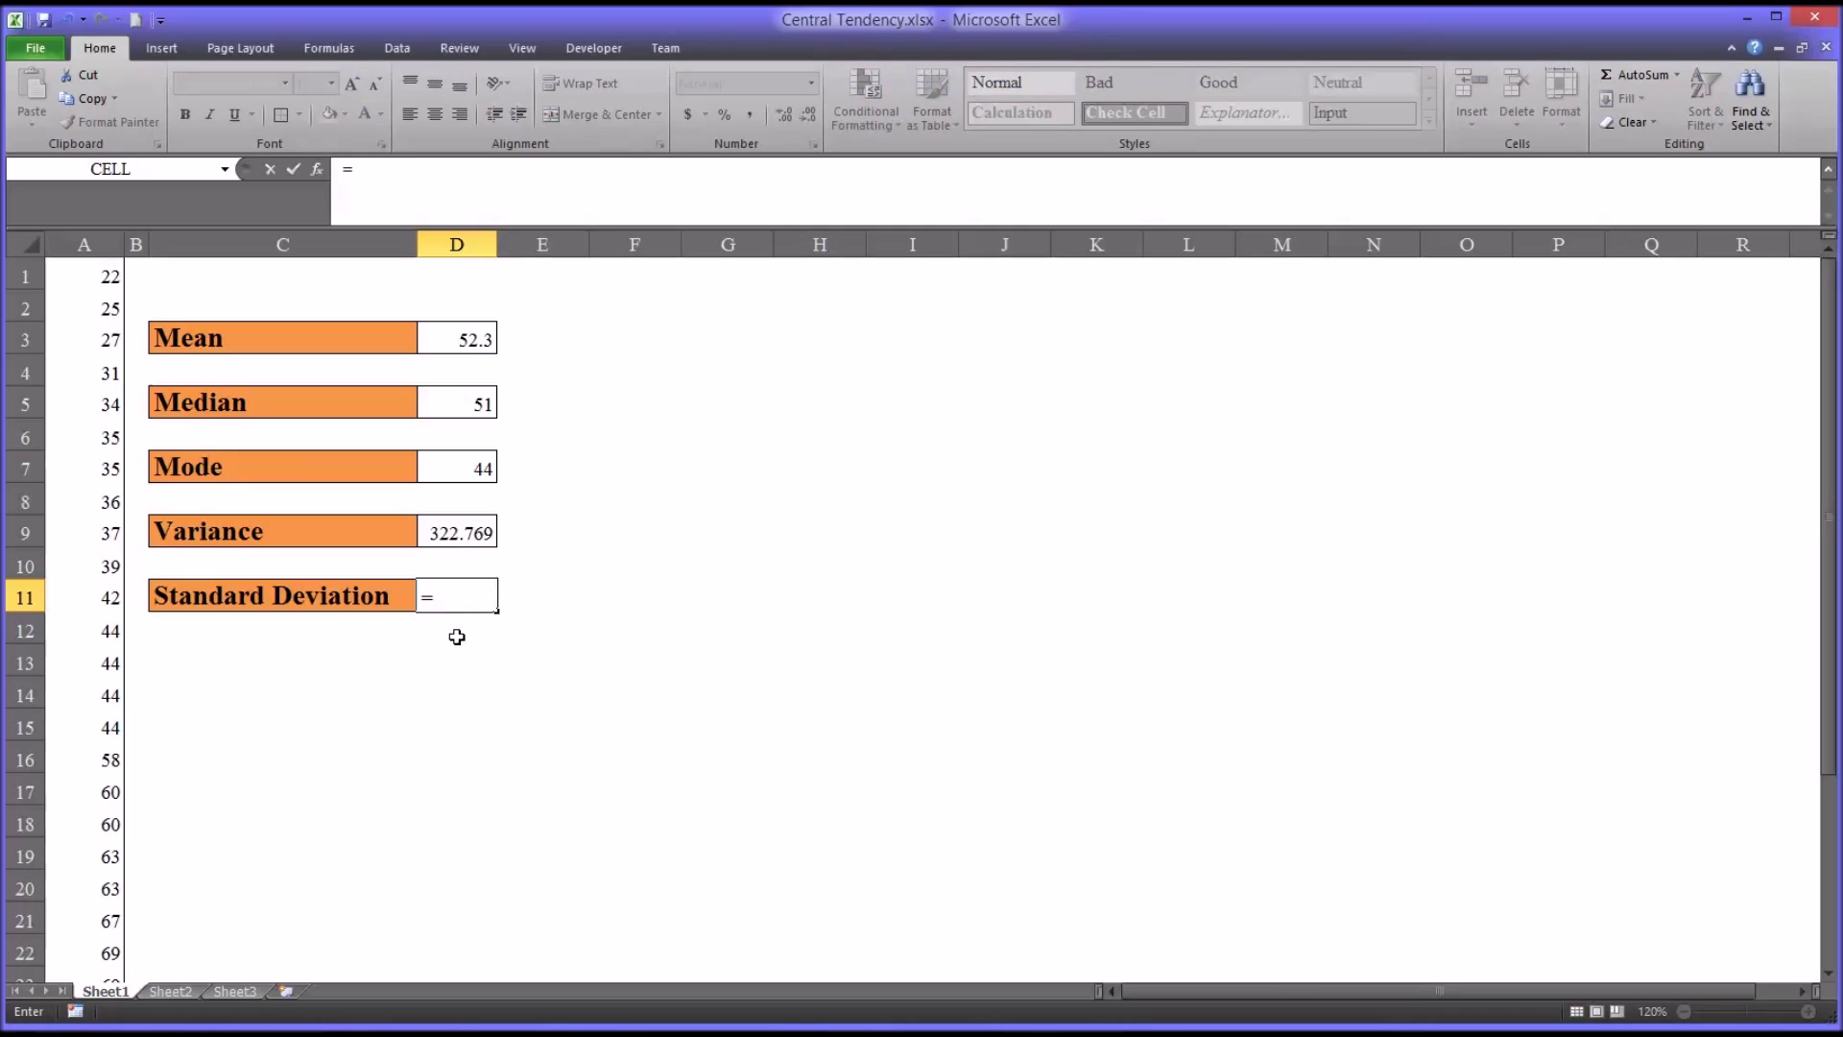
pyautogui.write('st')
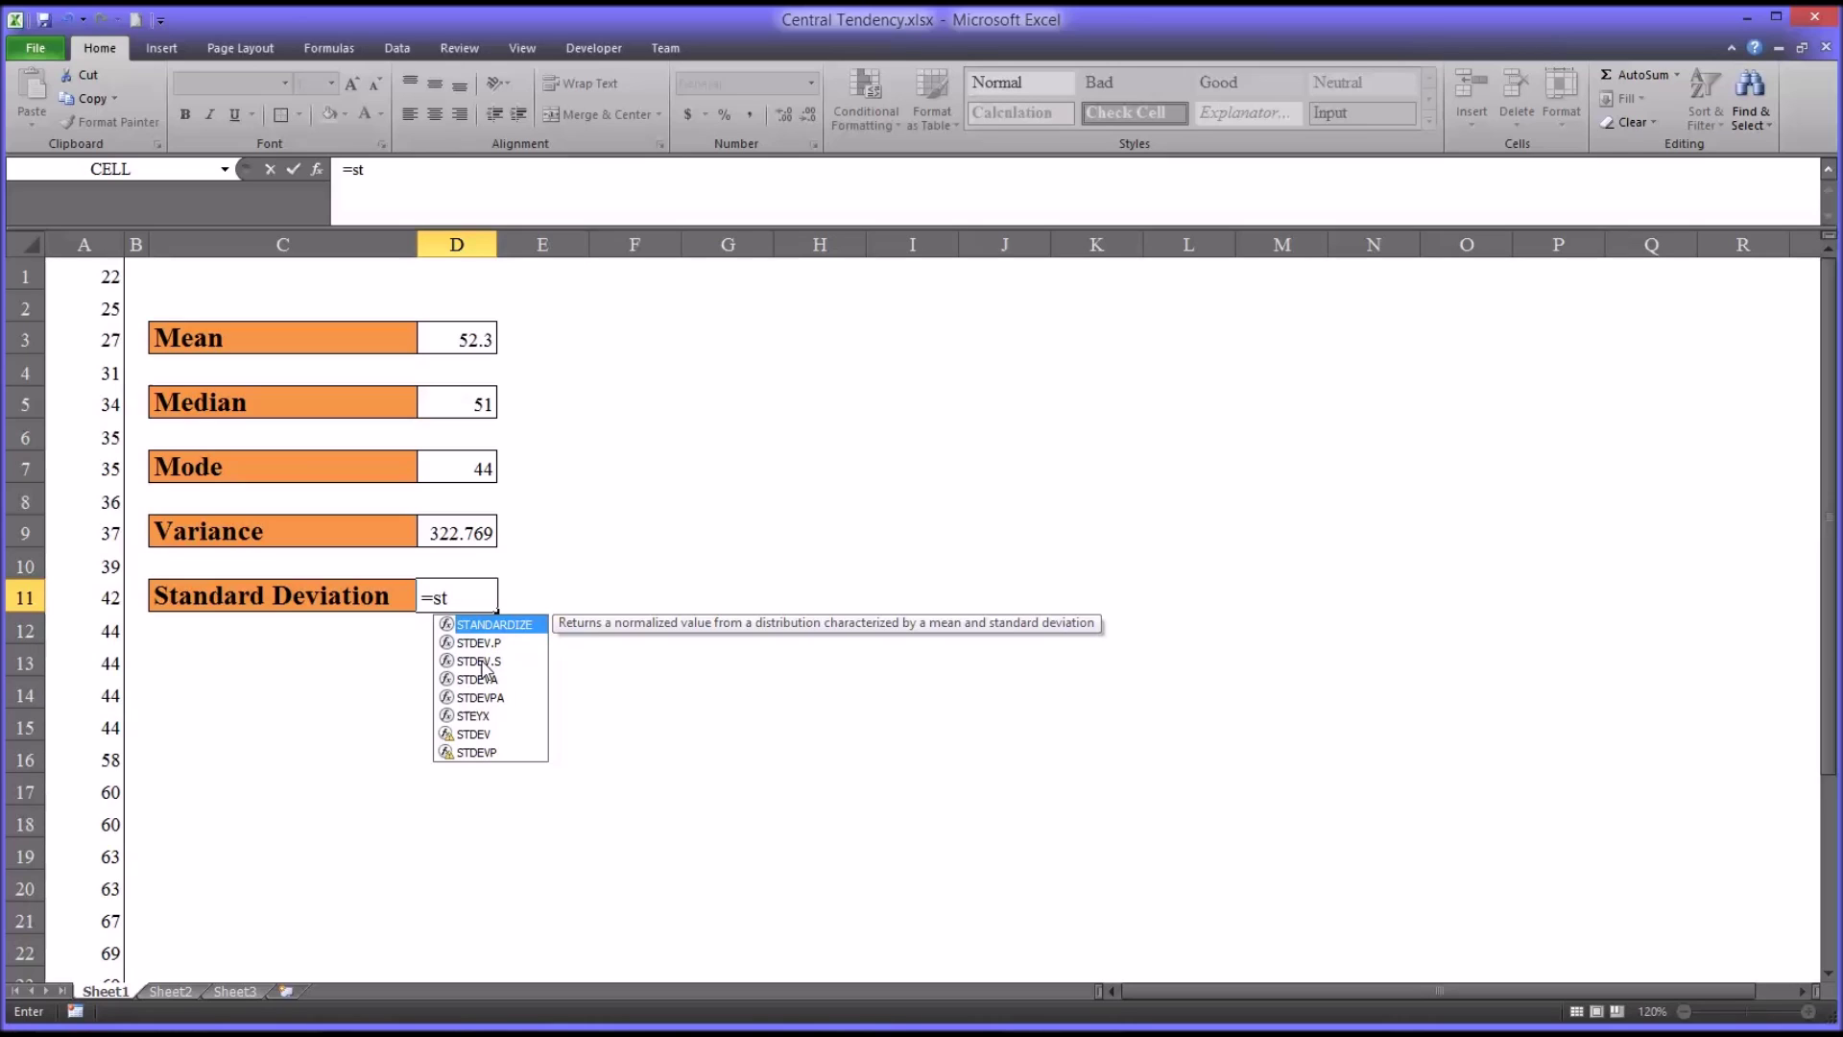
pyautogui.click(478, 661)
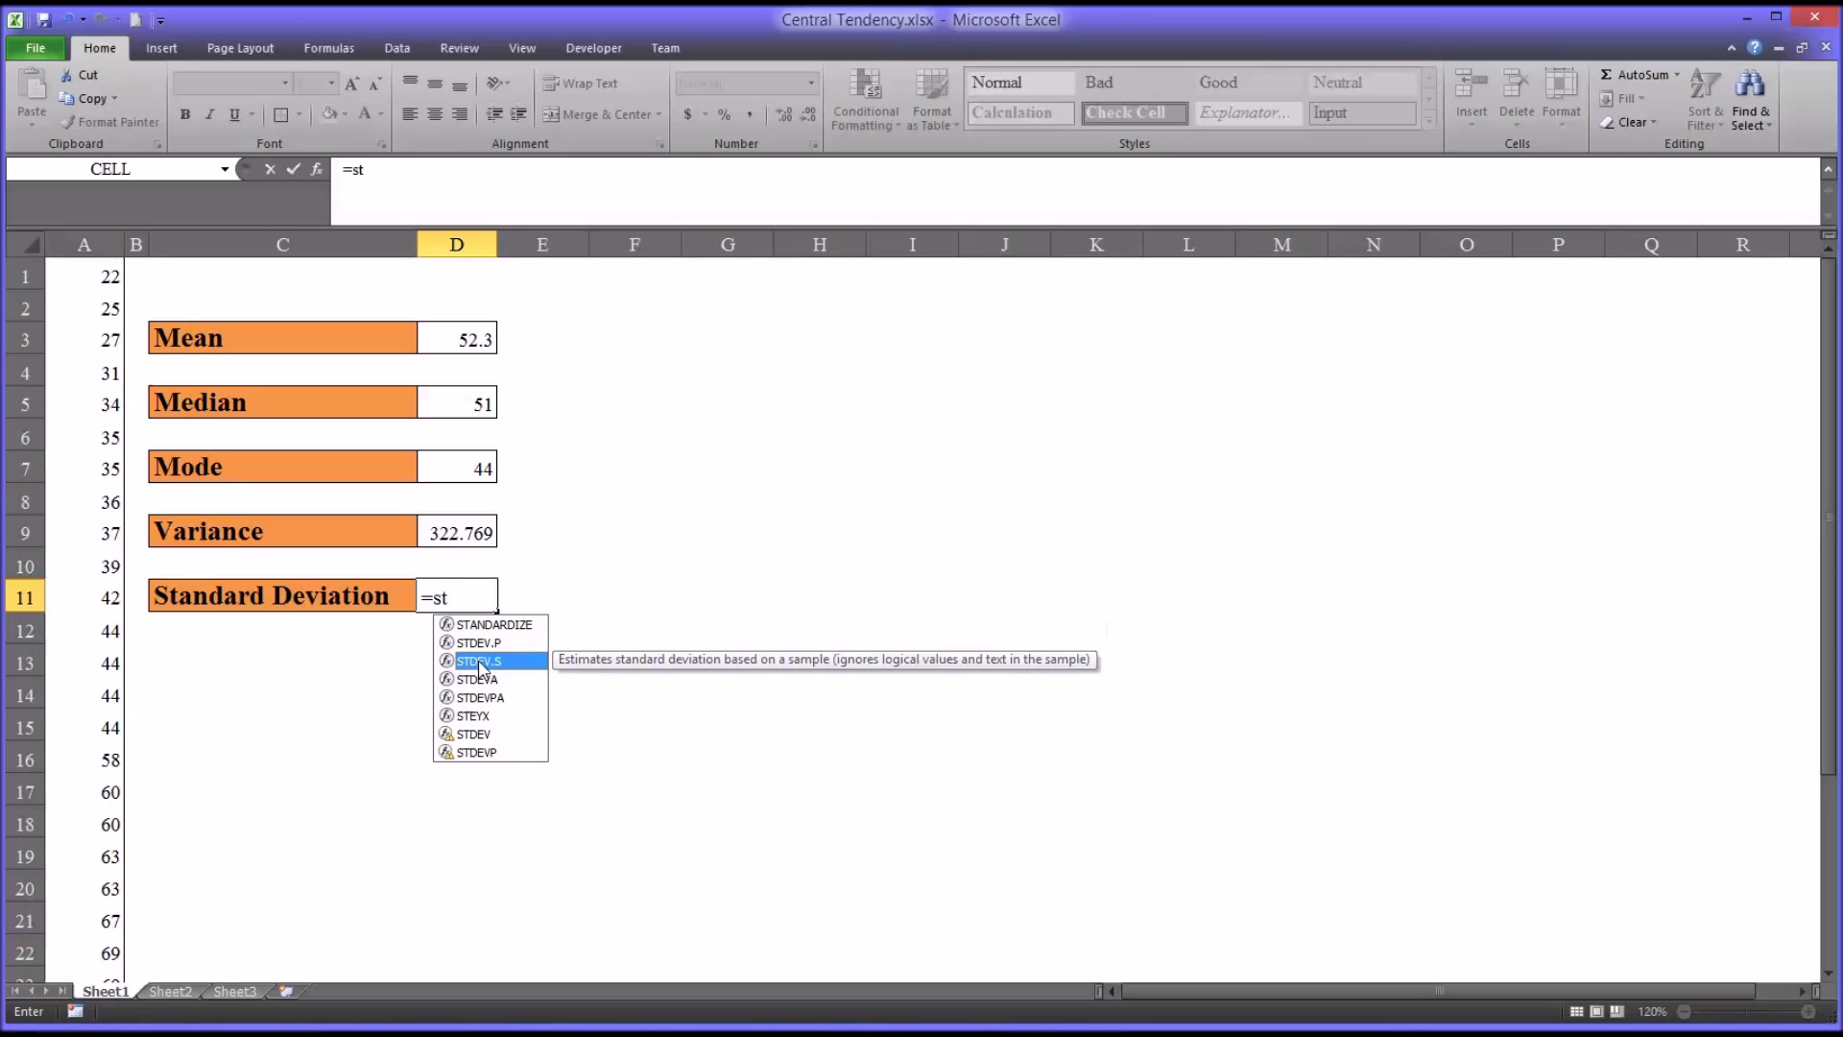
pyautogui.doubleClick(478, 661)
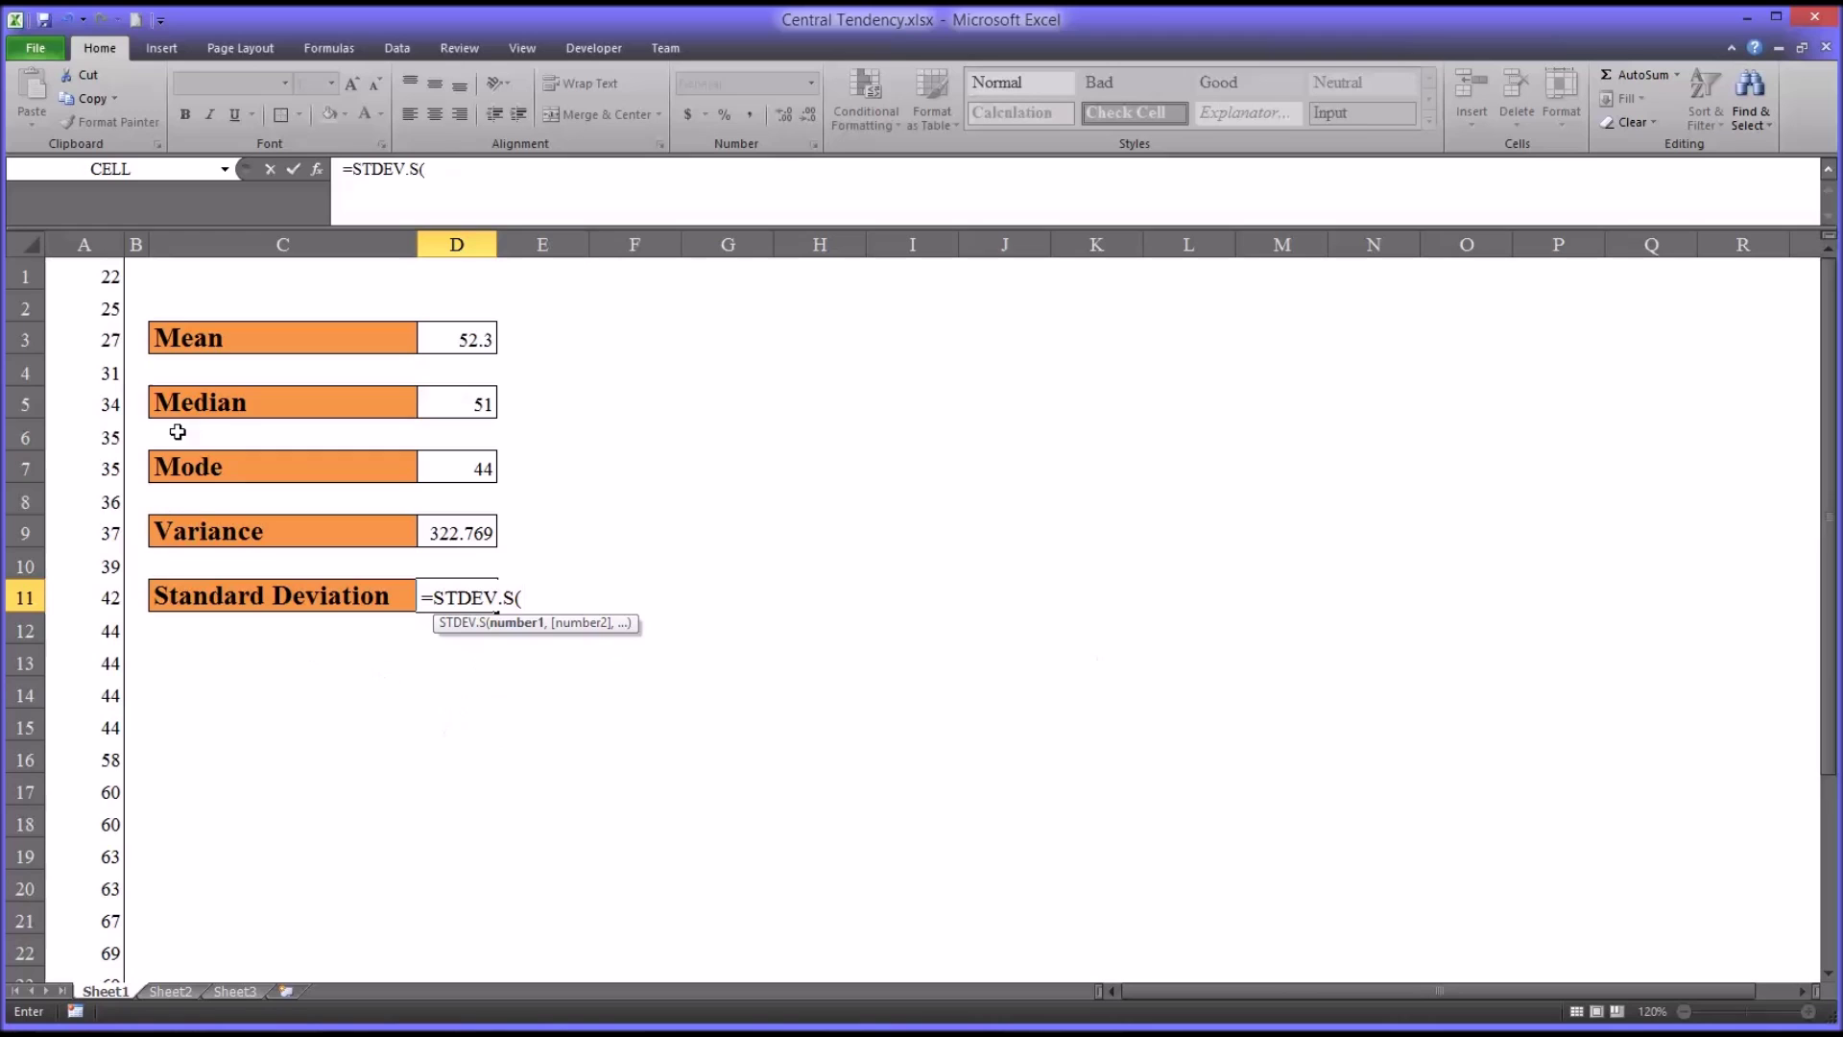
pyautogui.moveTo(82, 272); pyautogui.dragTo(87, 933)
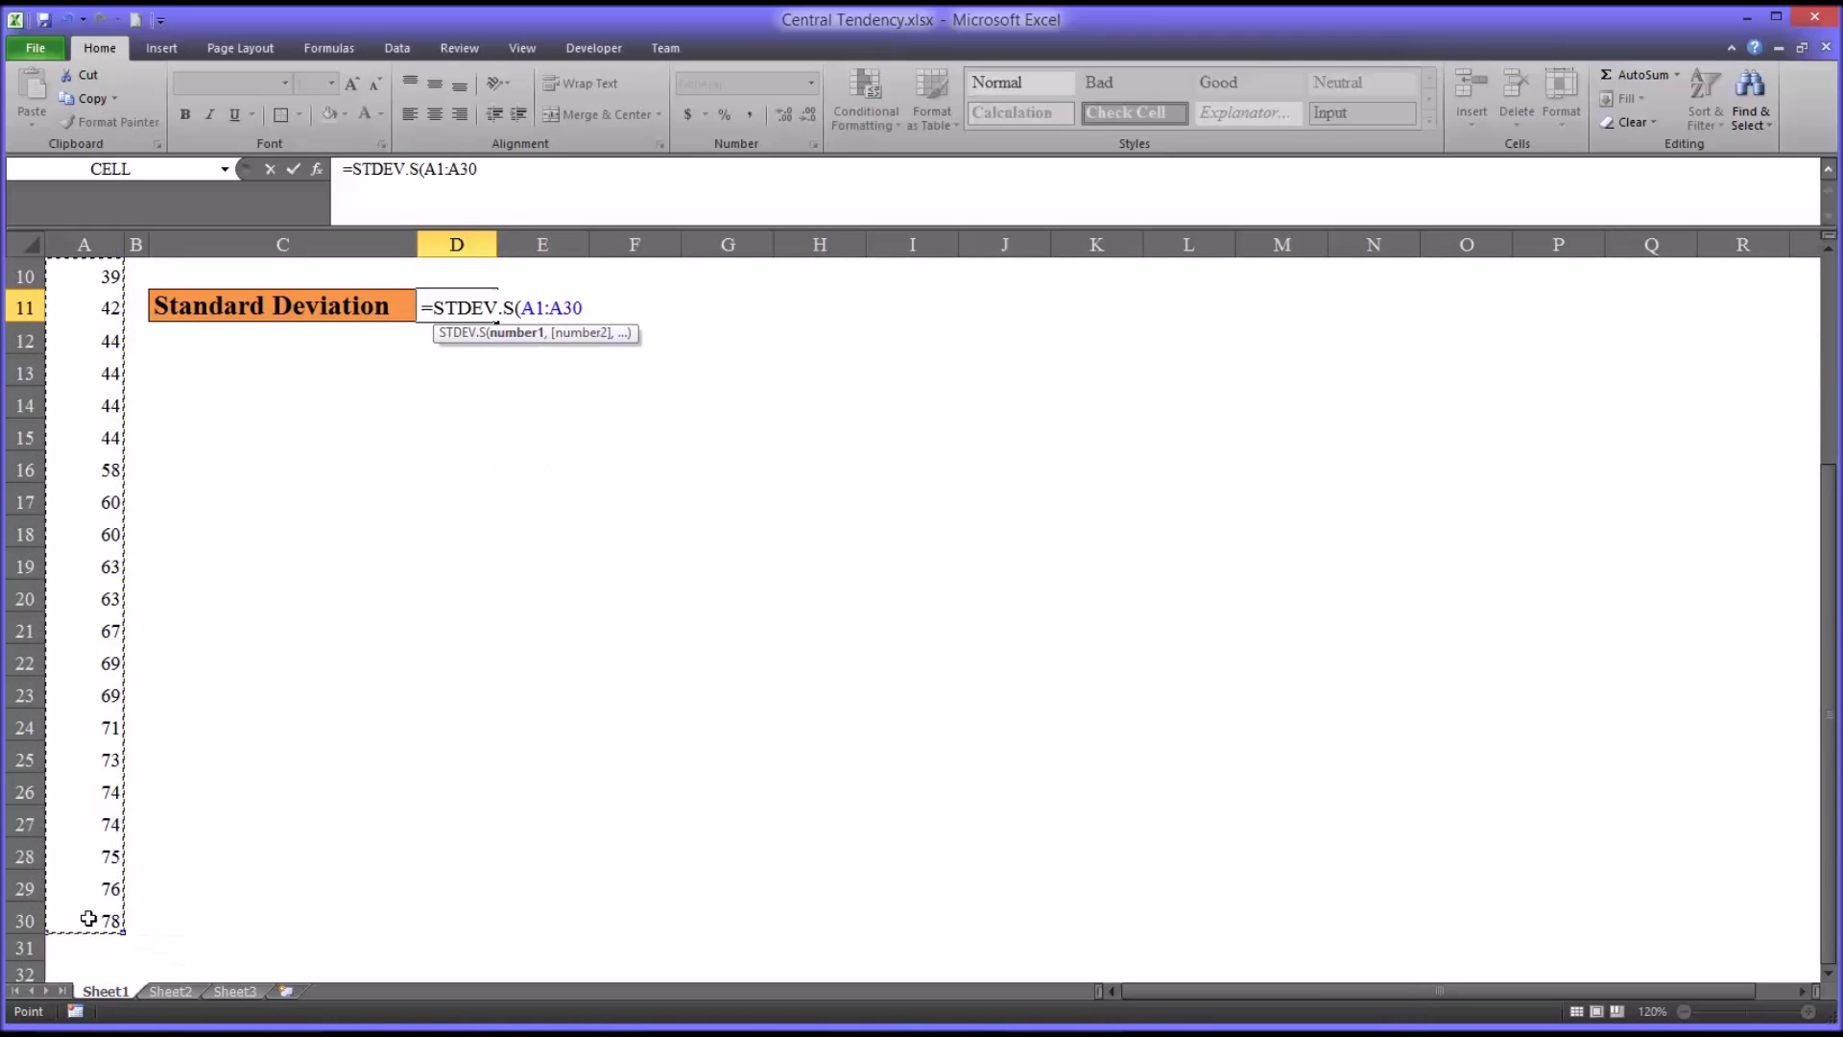
pyautogui.write(')')
pyautogui.press('Return')
pyautogui.press('Up')
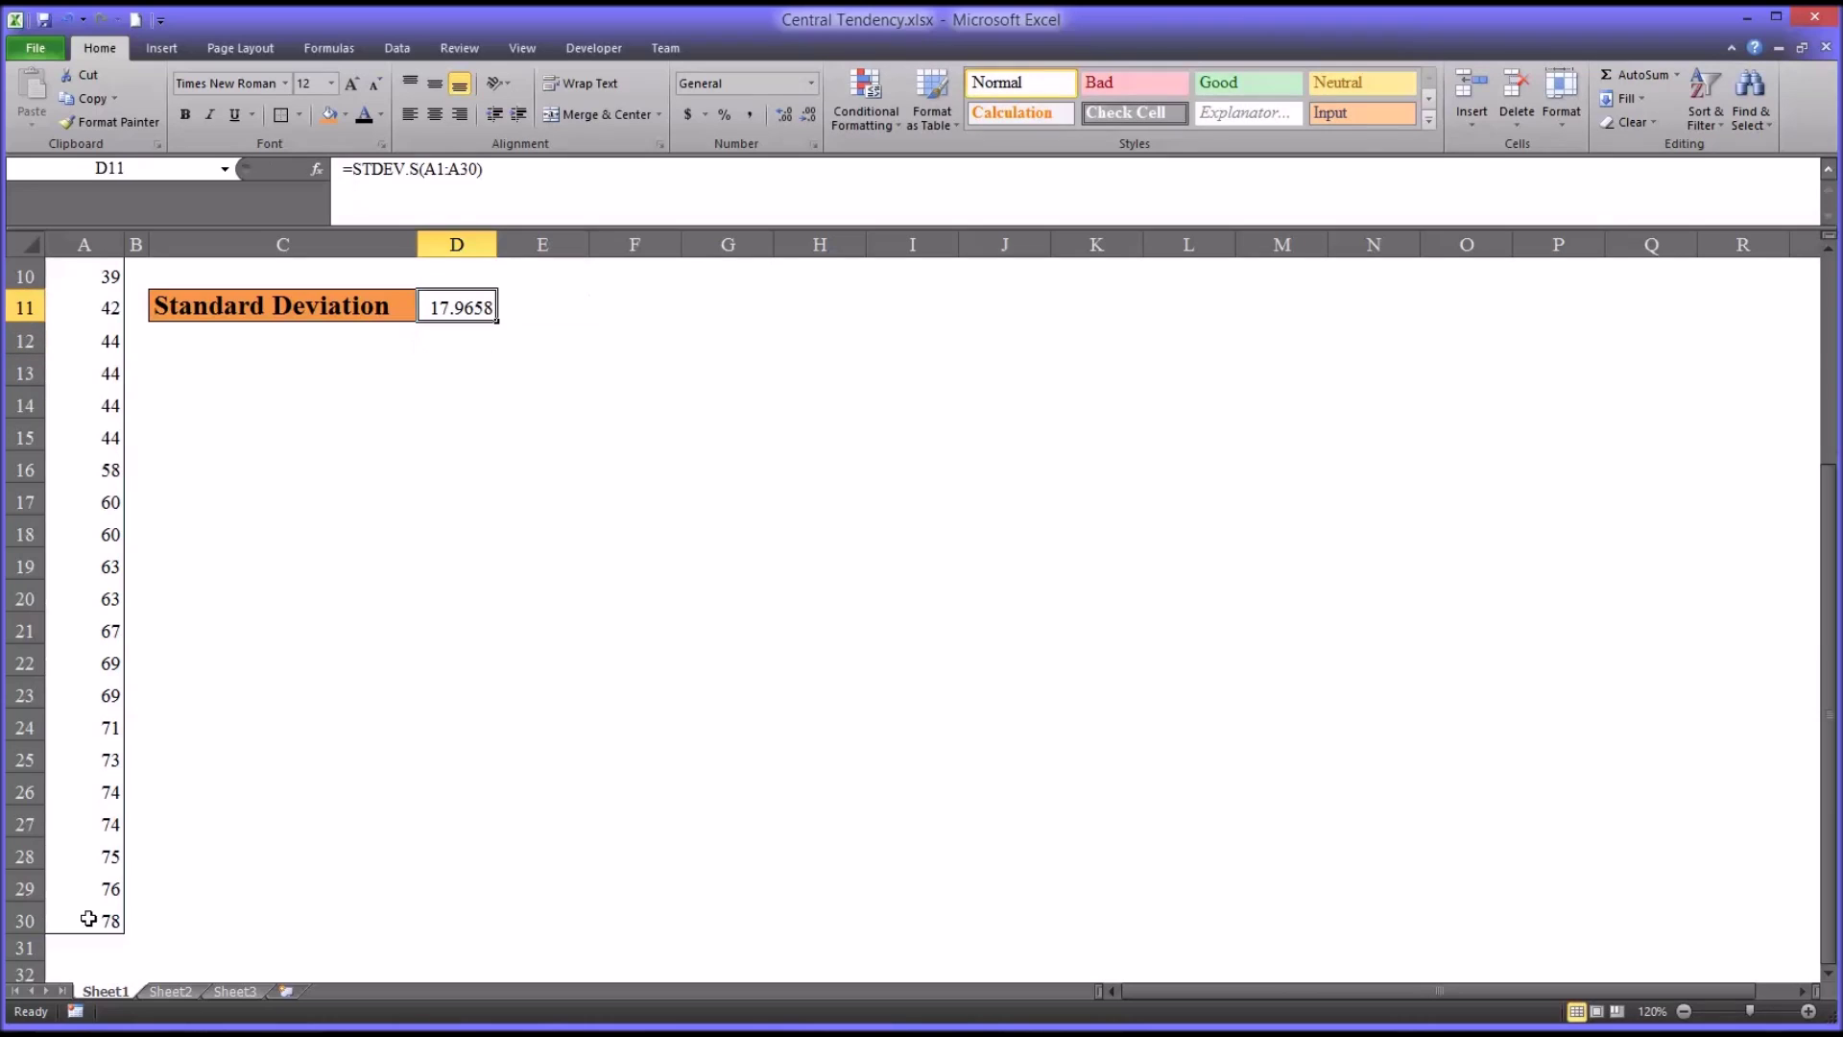
pyautogui.press('pageup')
pyautogui.press('Down')
pyautogui.press('Down')
pyautogui.press('Down')
pyautogui.press('Down')
pyautogui.press('Down')
pyautogui.press('Down')
pyautogui.press('Down')
pyautogui.press('Down')
pyautogui.press('Down')
pyautogui.press('Down')
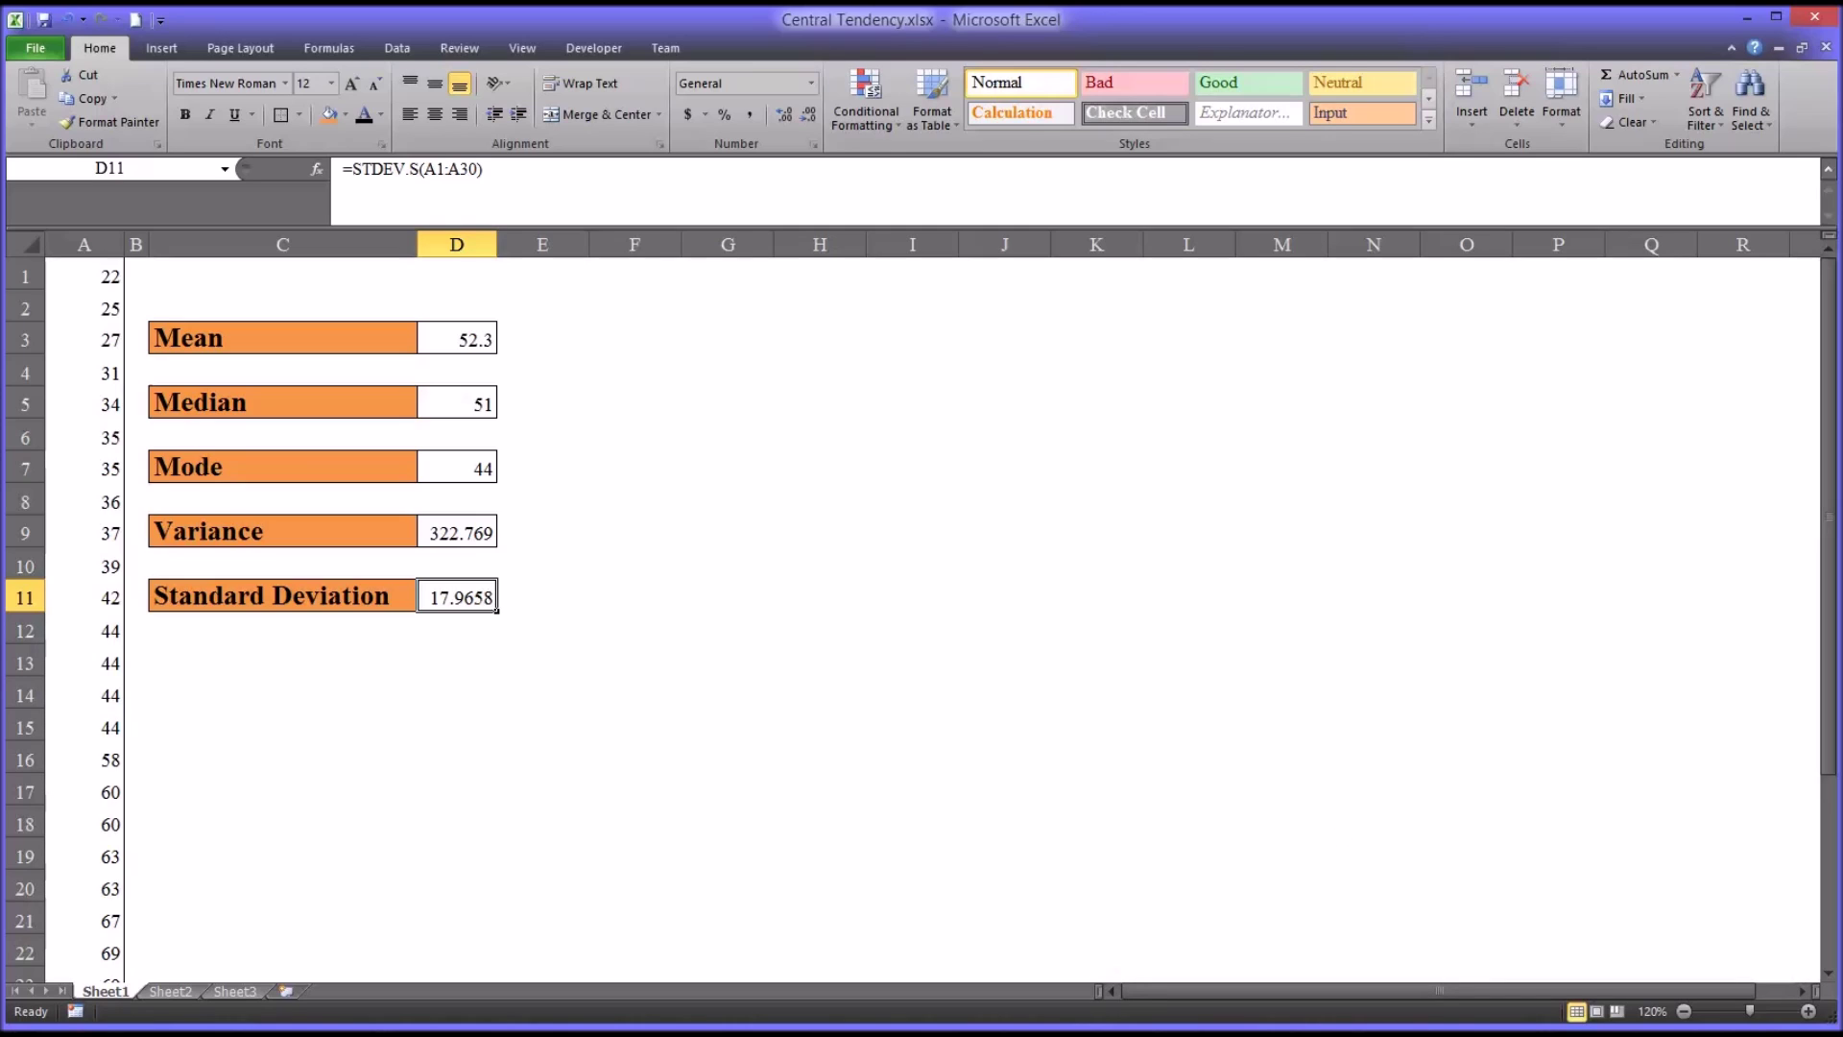
pyautogui.click(620, 595)
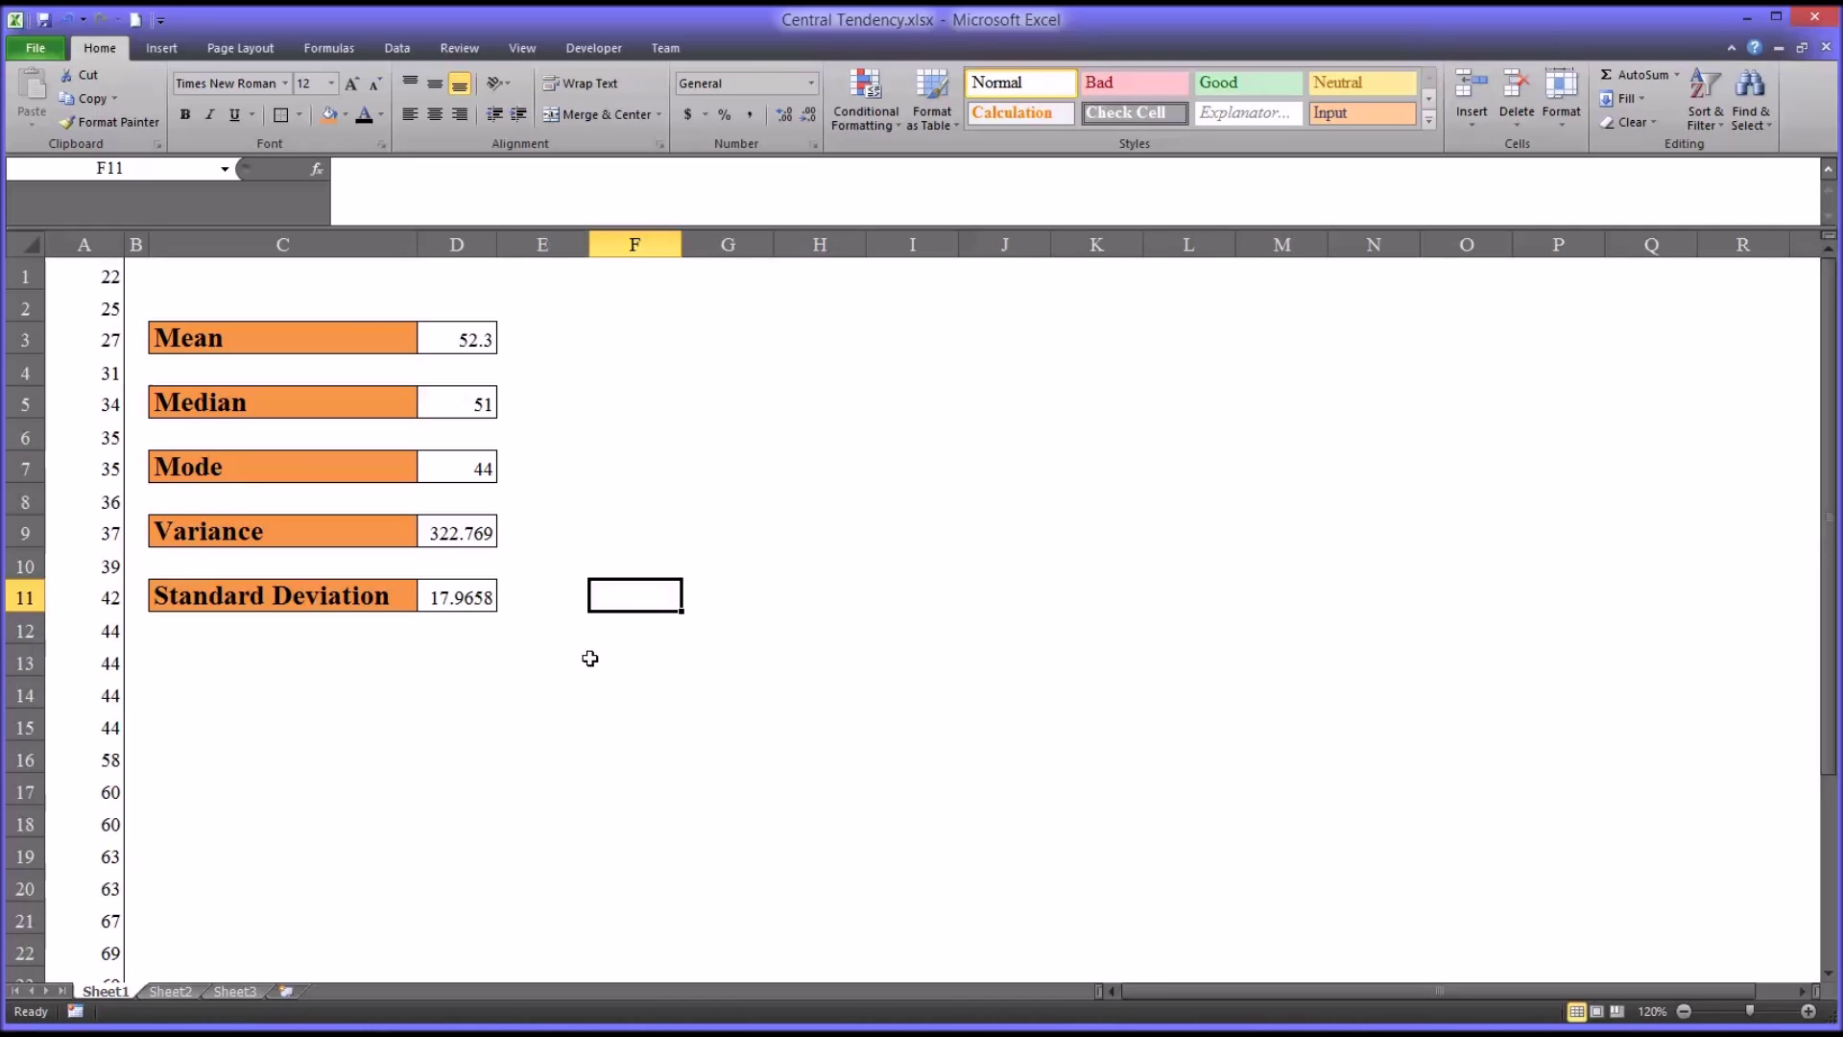
# - Put =SQRT(D9) in F11 as a check, showing 17.96577
pyautogui.write('=sq')
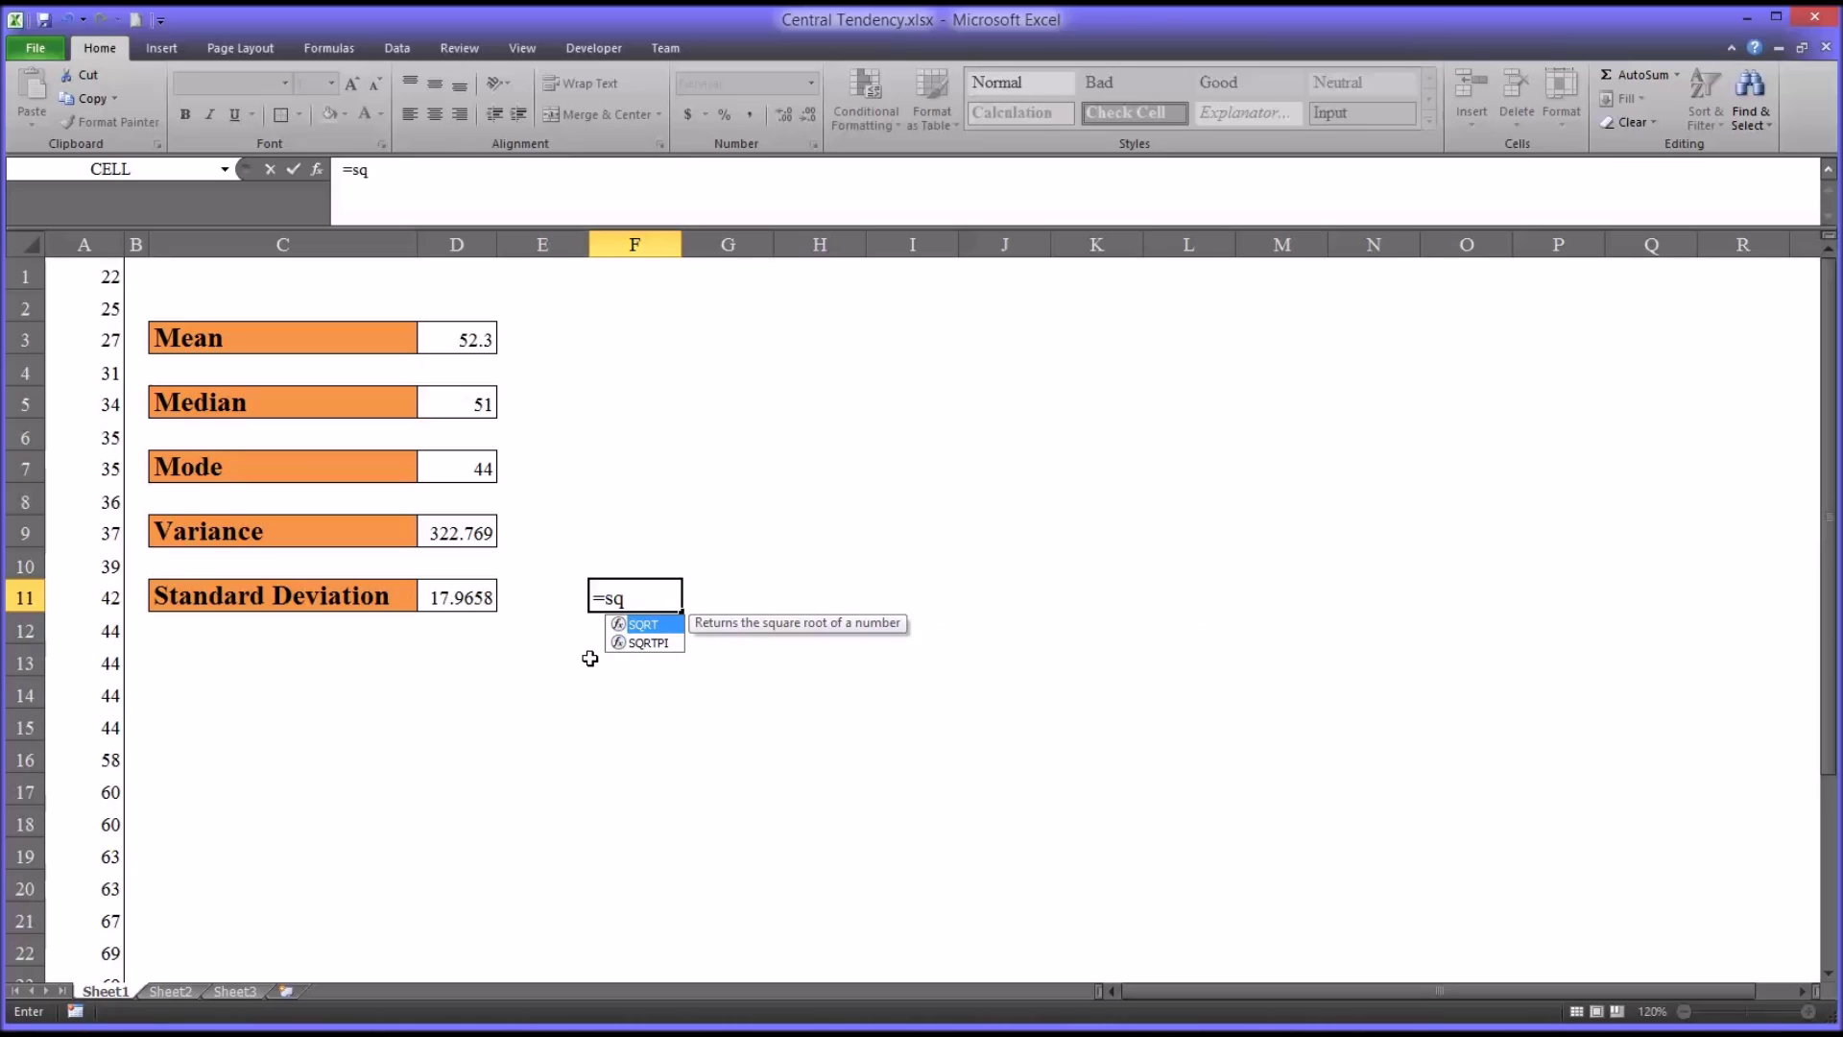
pyautogui.press('Tab')
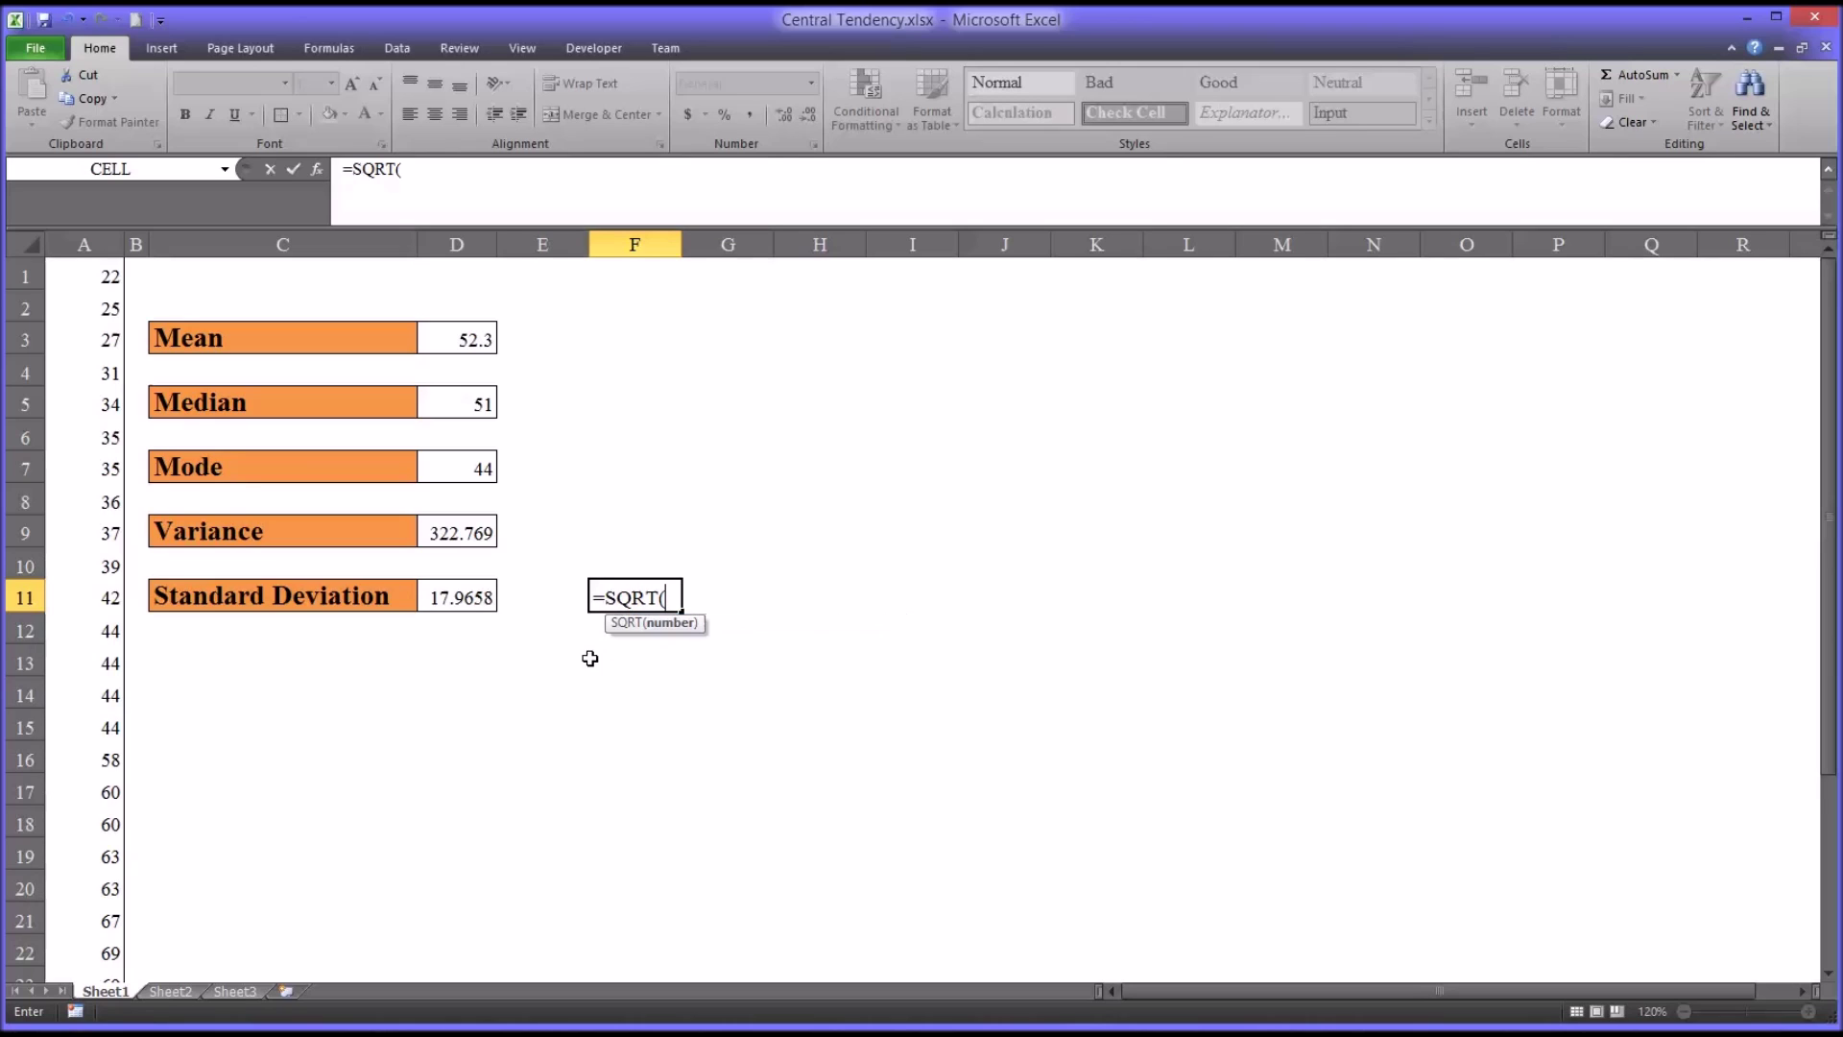
pyautogui.click(472, 536)
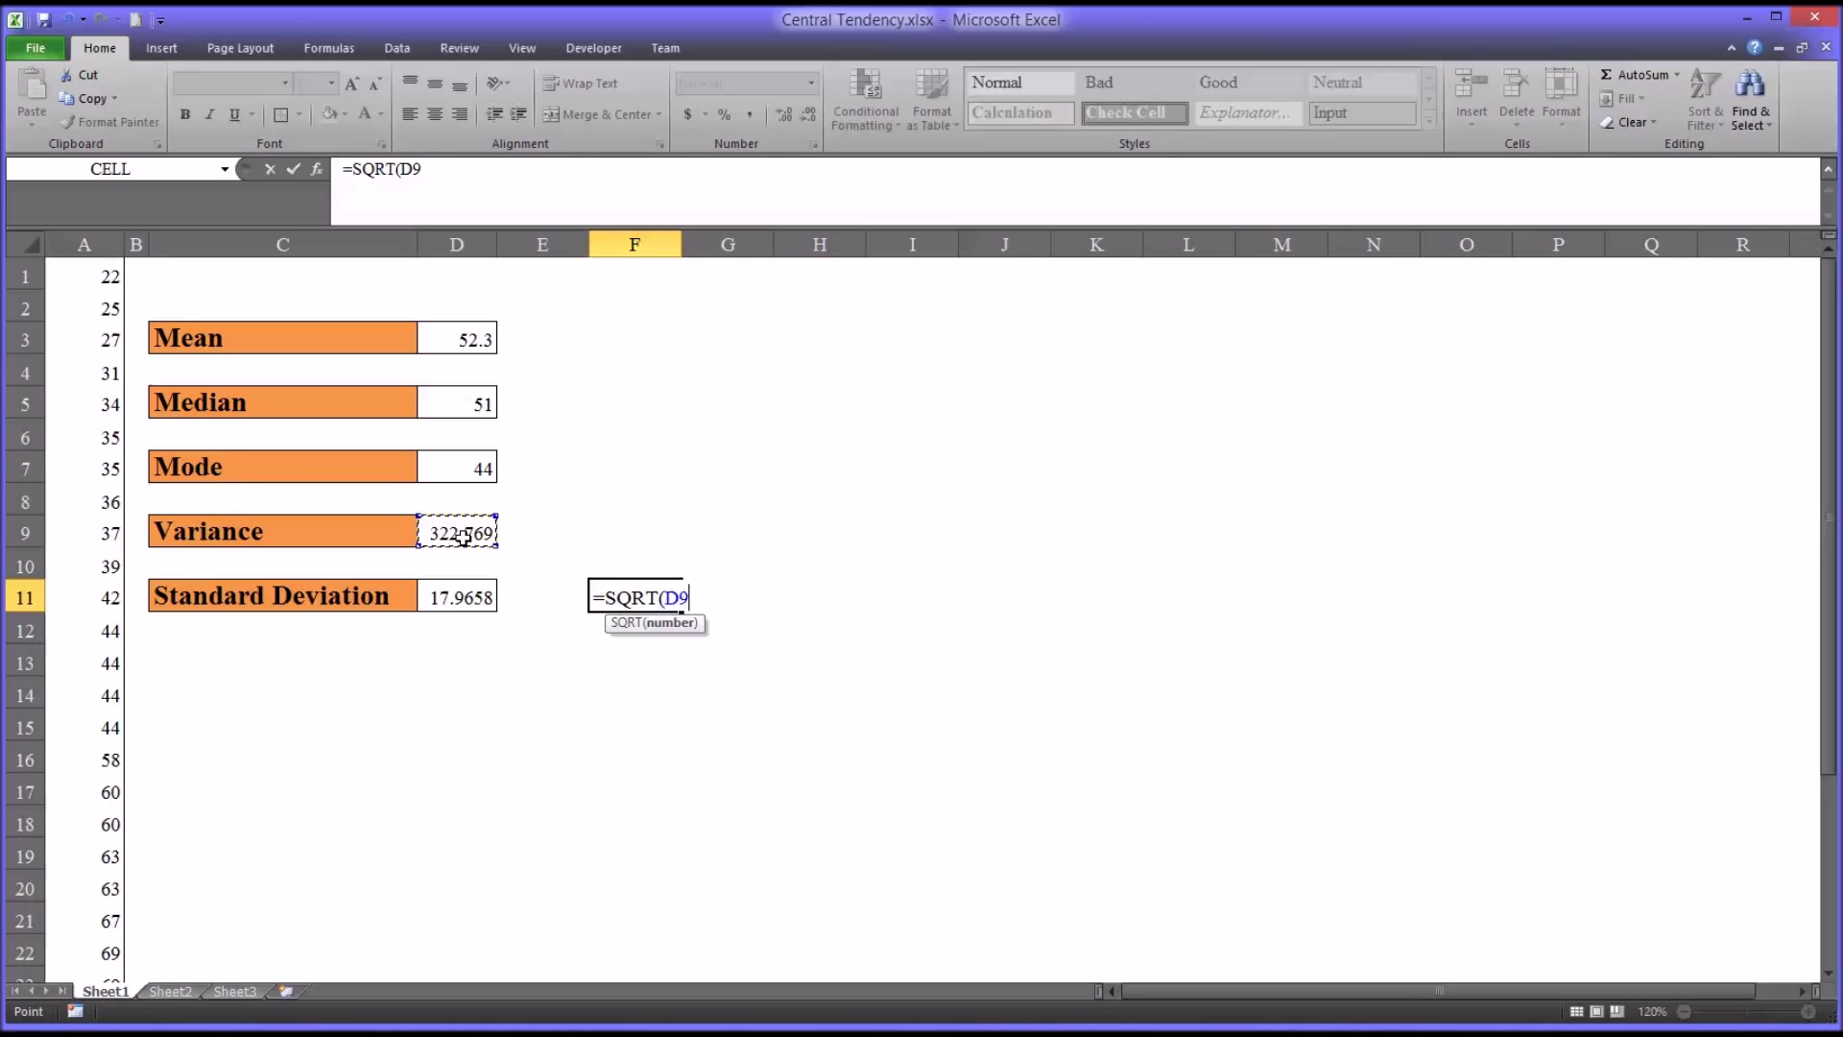
pyautogui.press('Return')
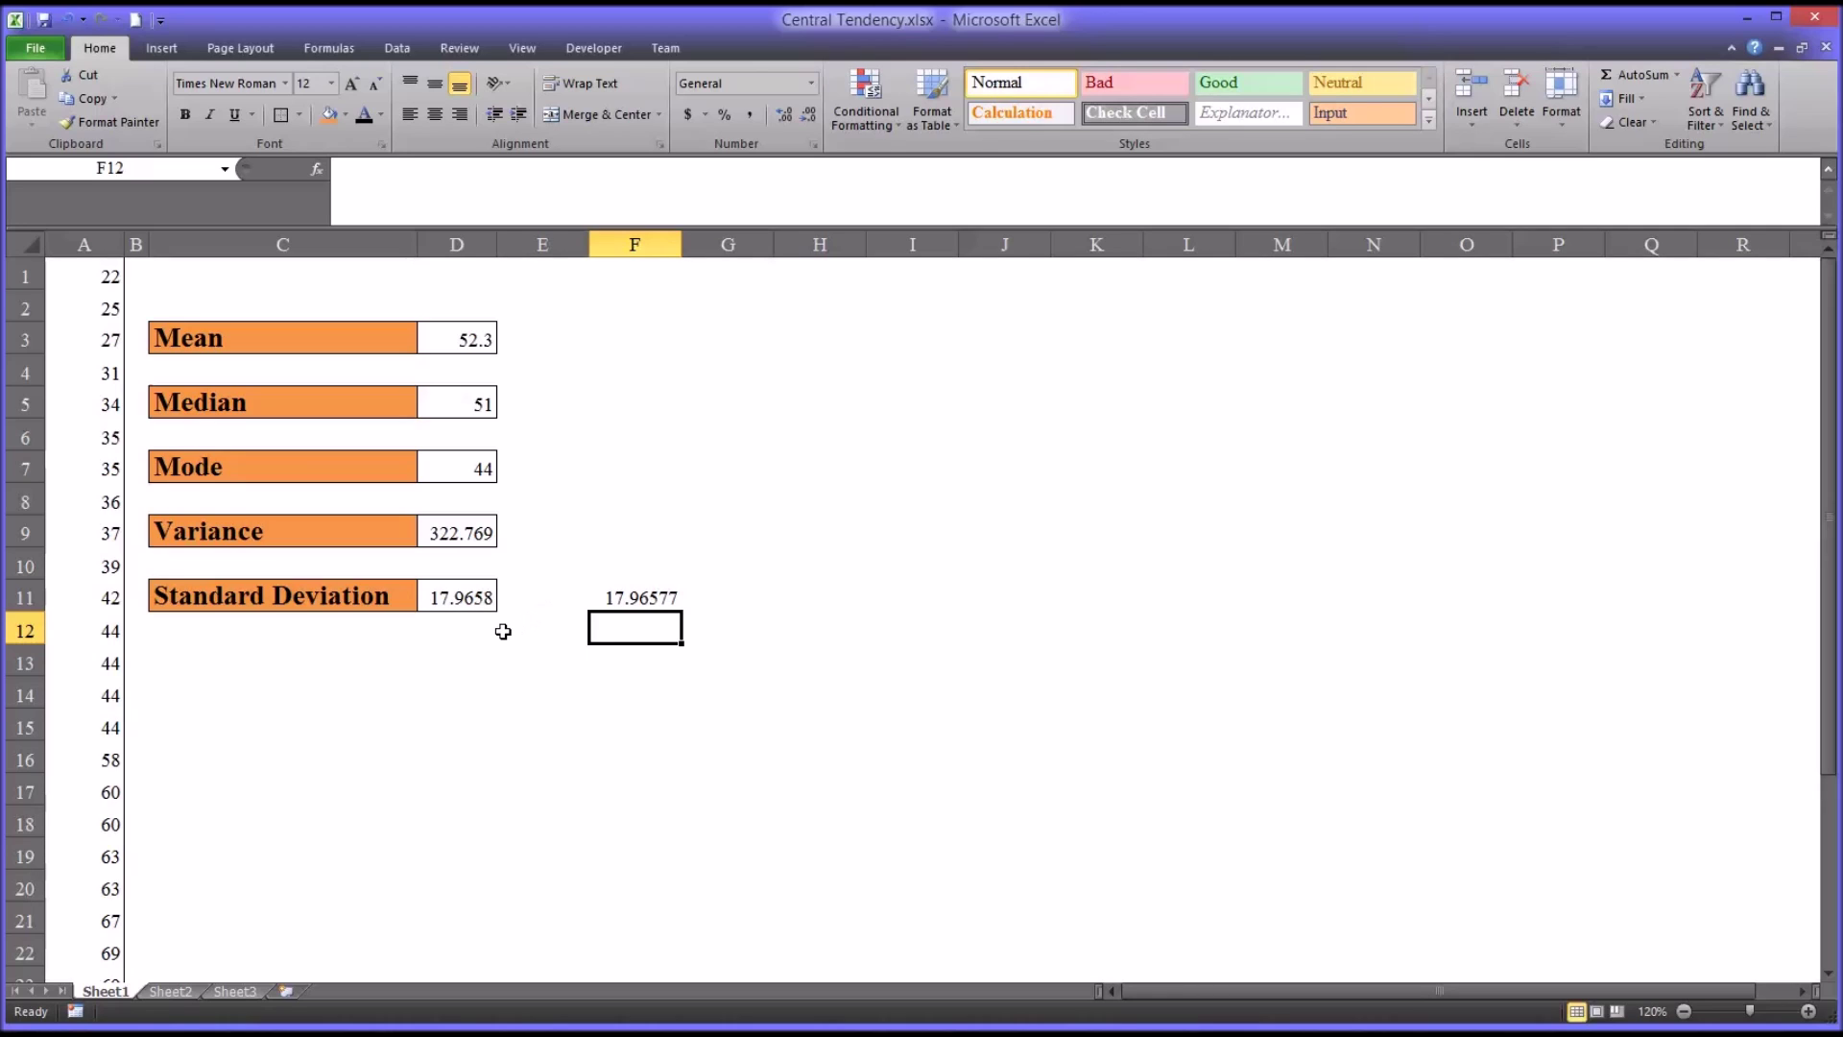
pyautogui.click(619, 534)
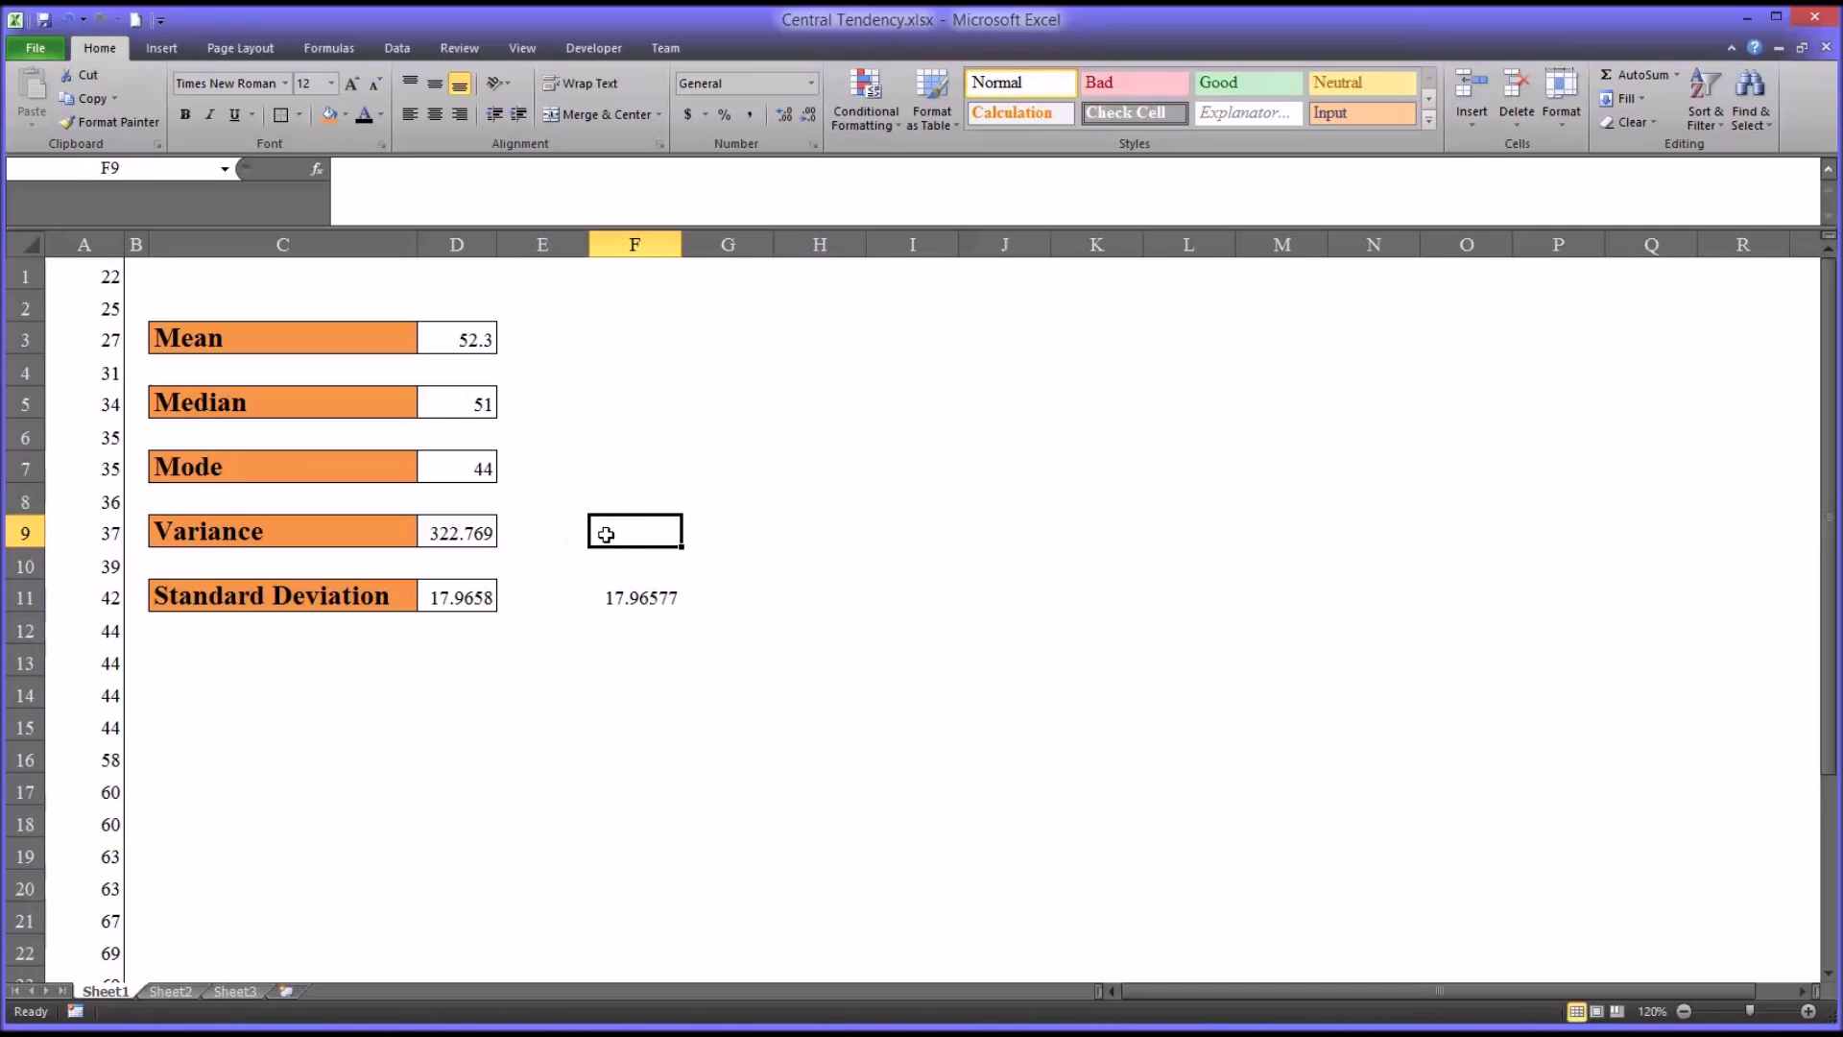
# - Enter =D11^2 in F9 to confirm it matches the variance 322.769
pyautogui.write('=')
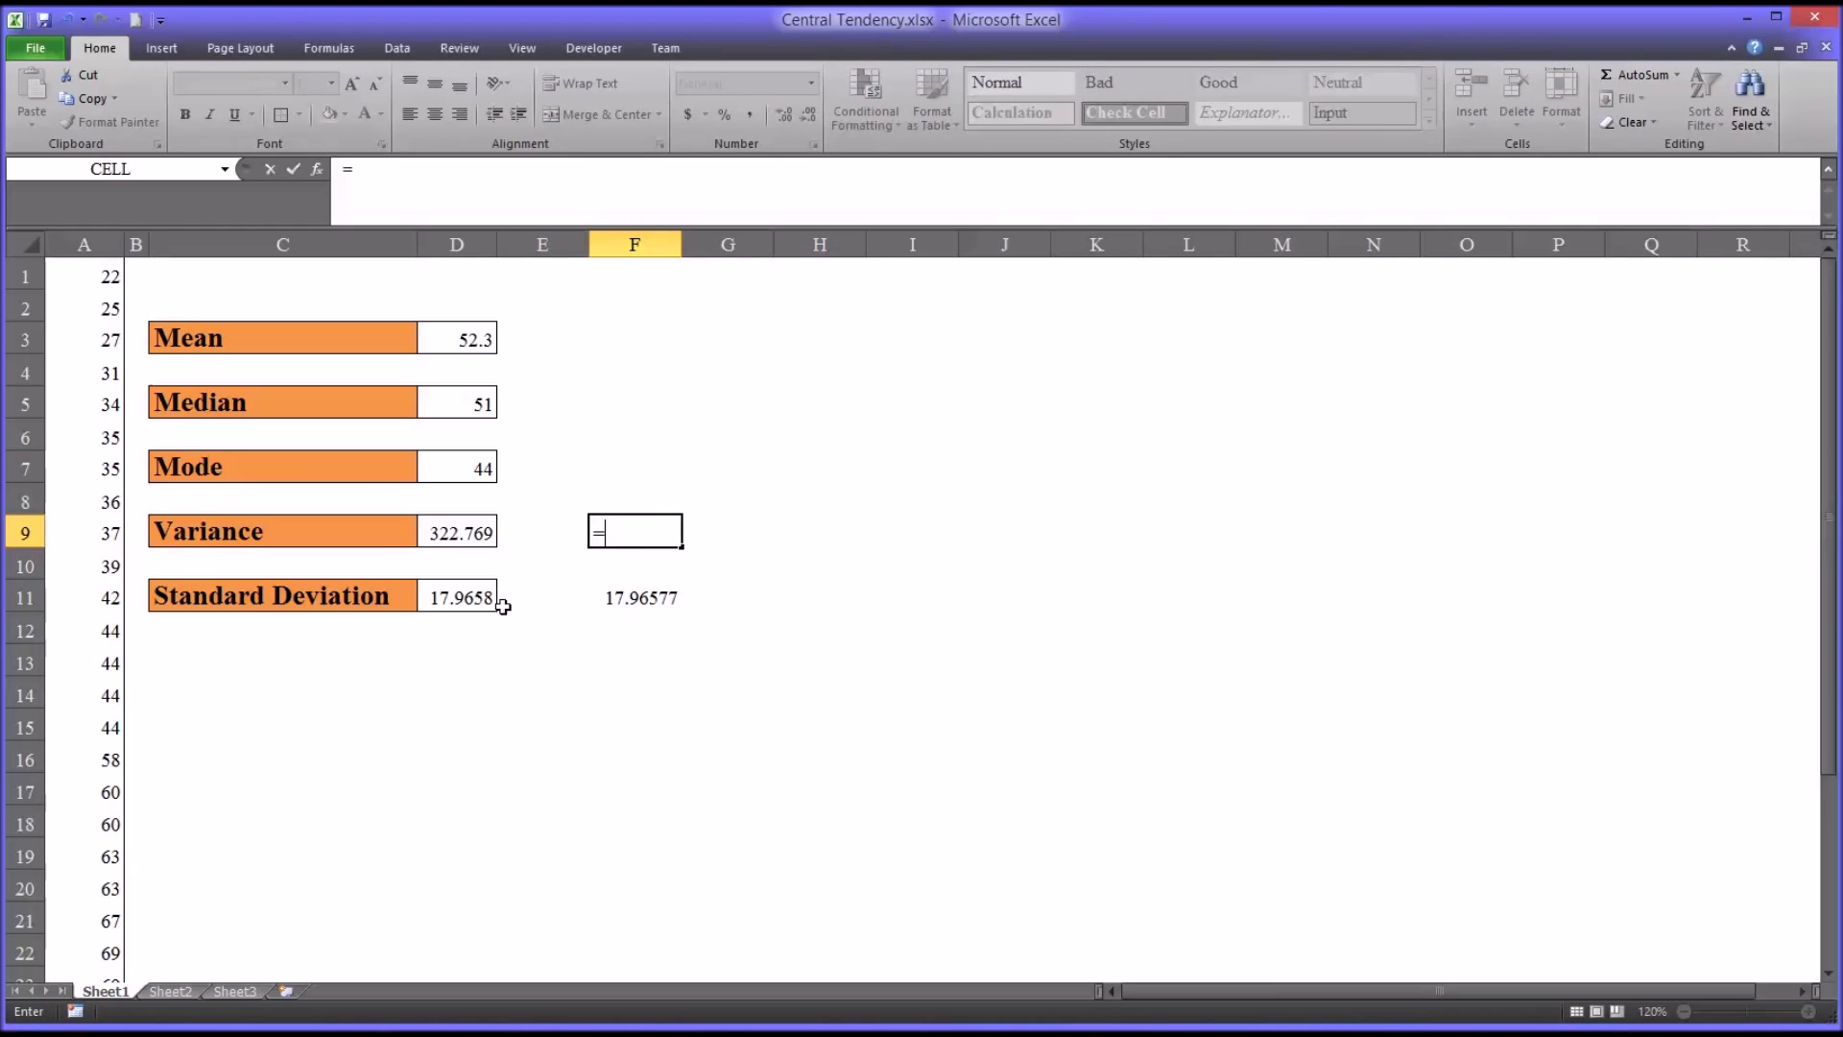
pyautogui.click(434, 595)
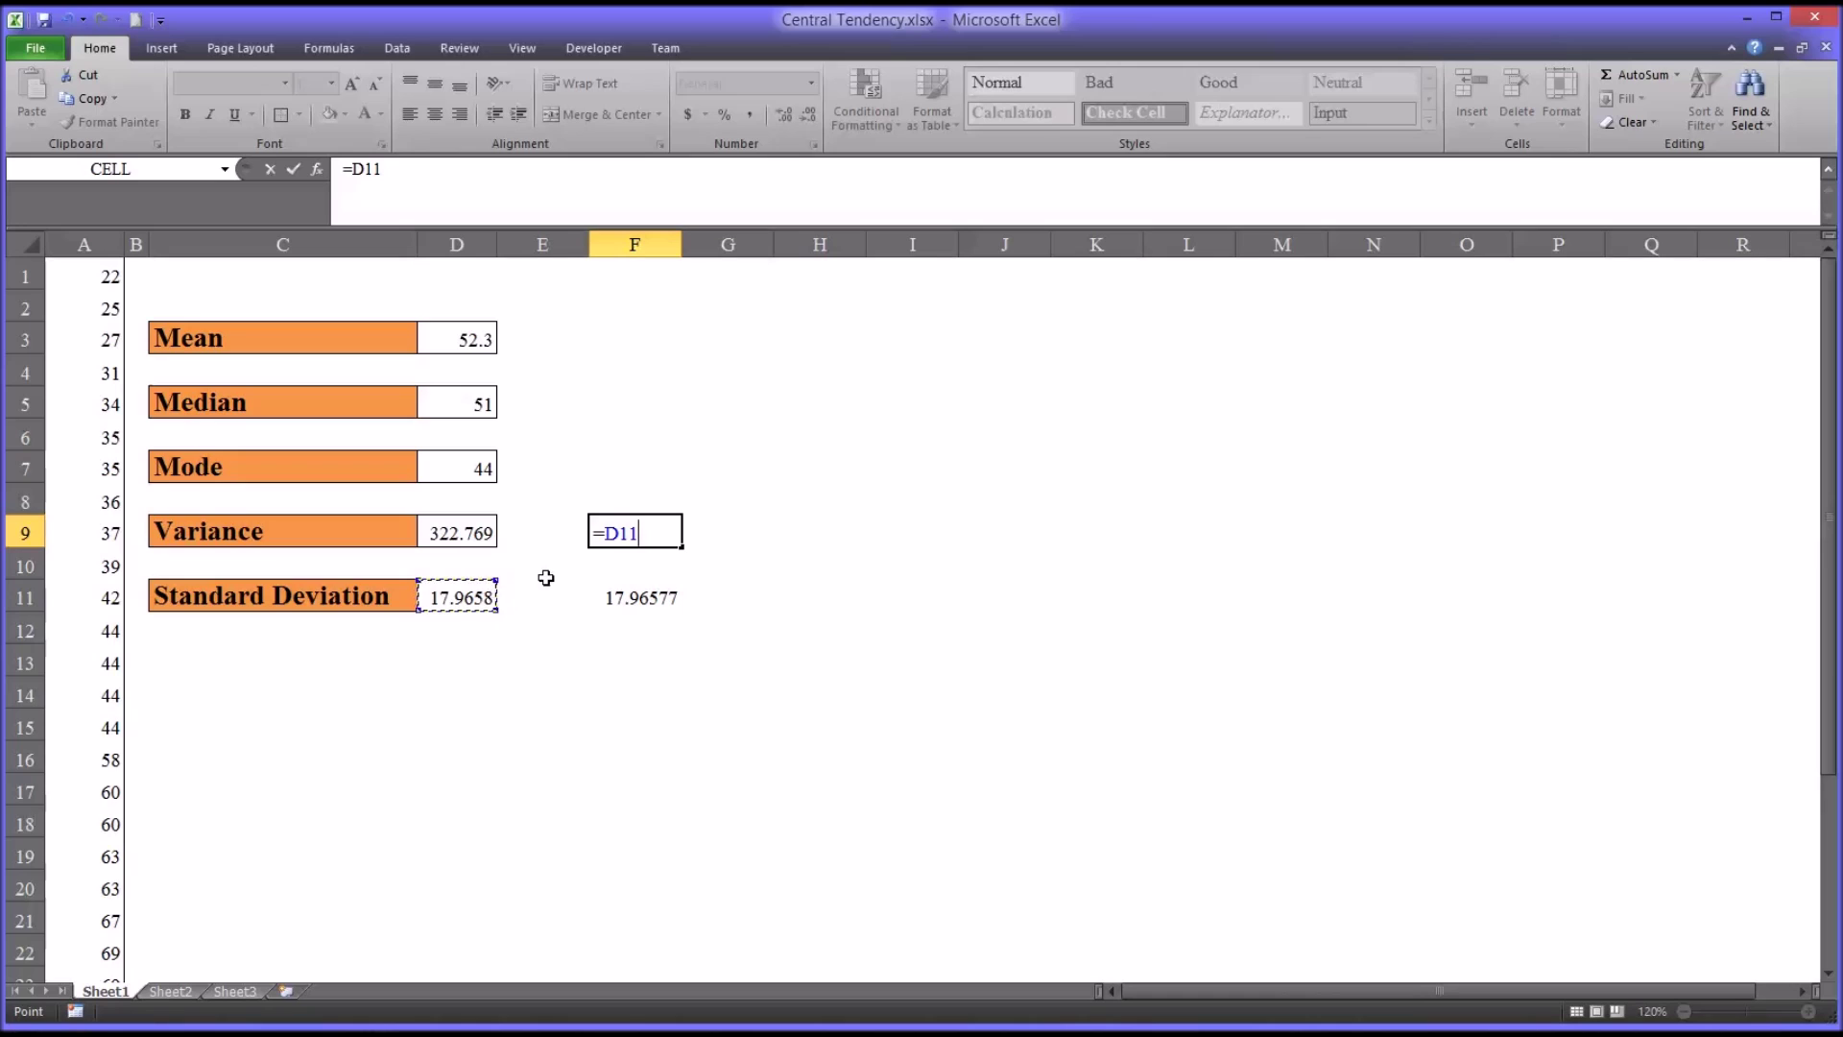
pyautogui.write('^2')
pyautogui.press('Return')
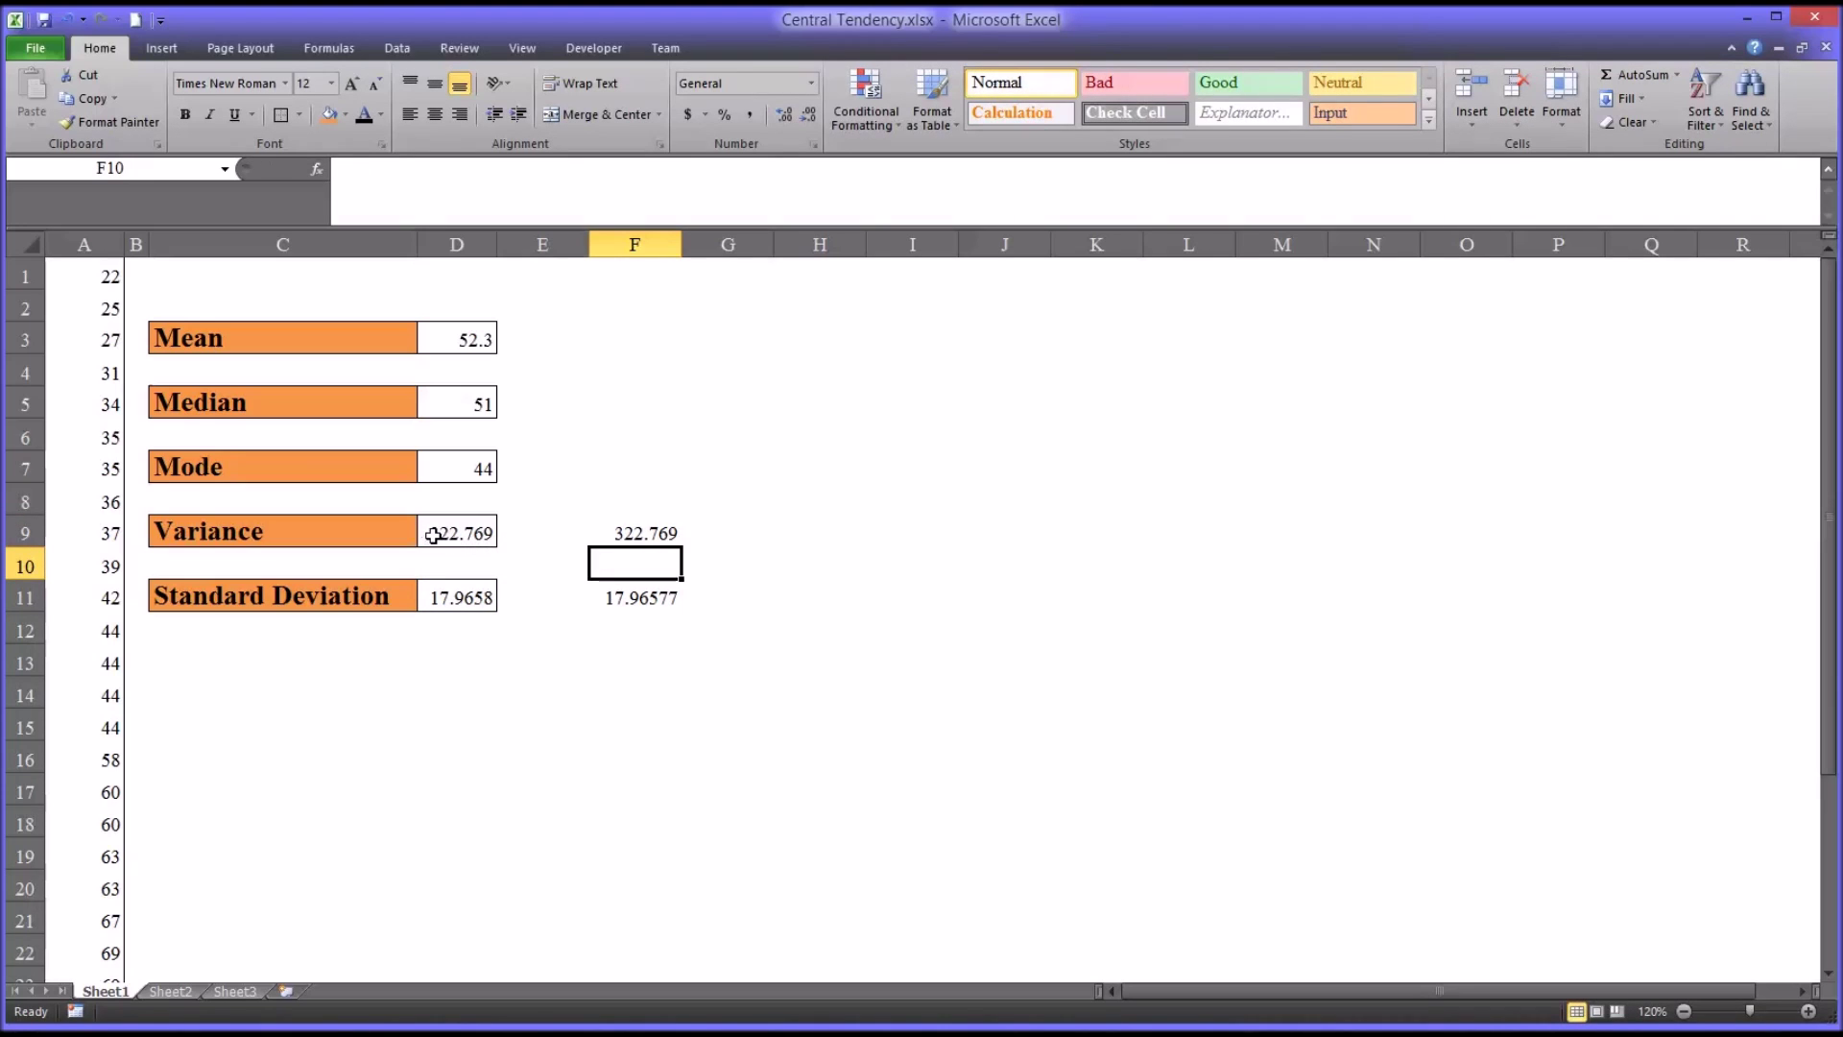
# - Clear the check values from F9:F11
pyautogui.moveTo(602, 531); pyautogui.dragTo(607, 594)
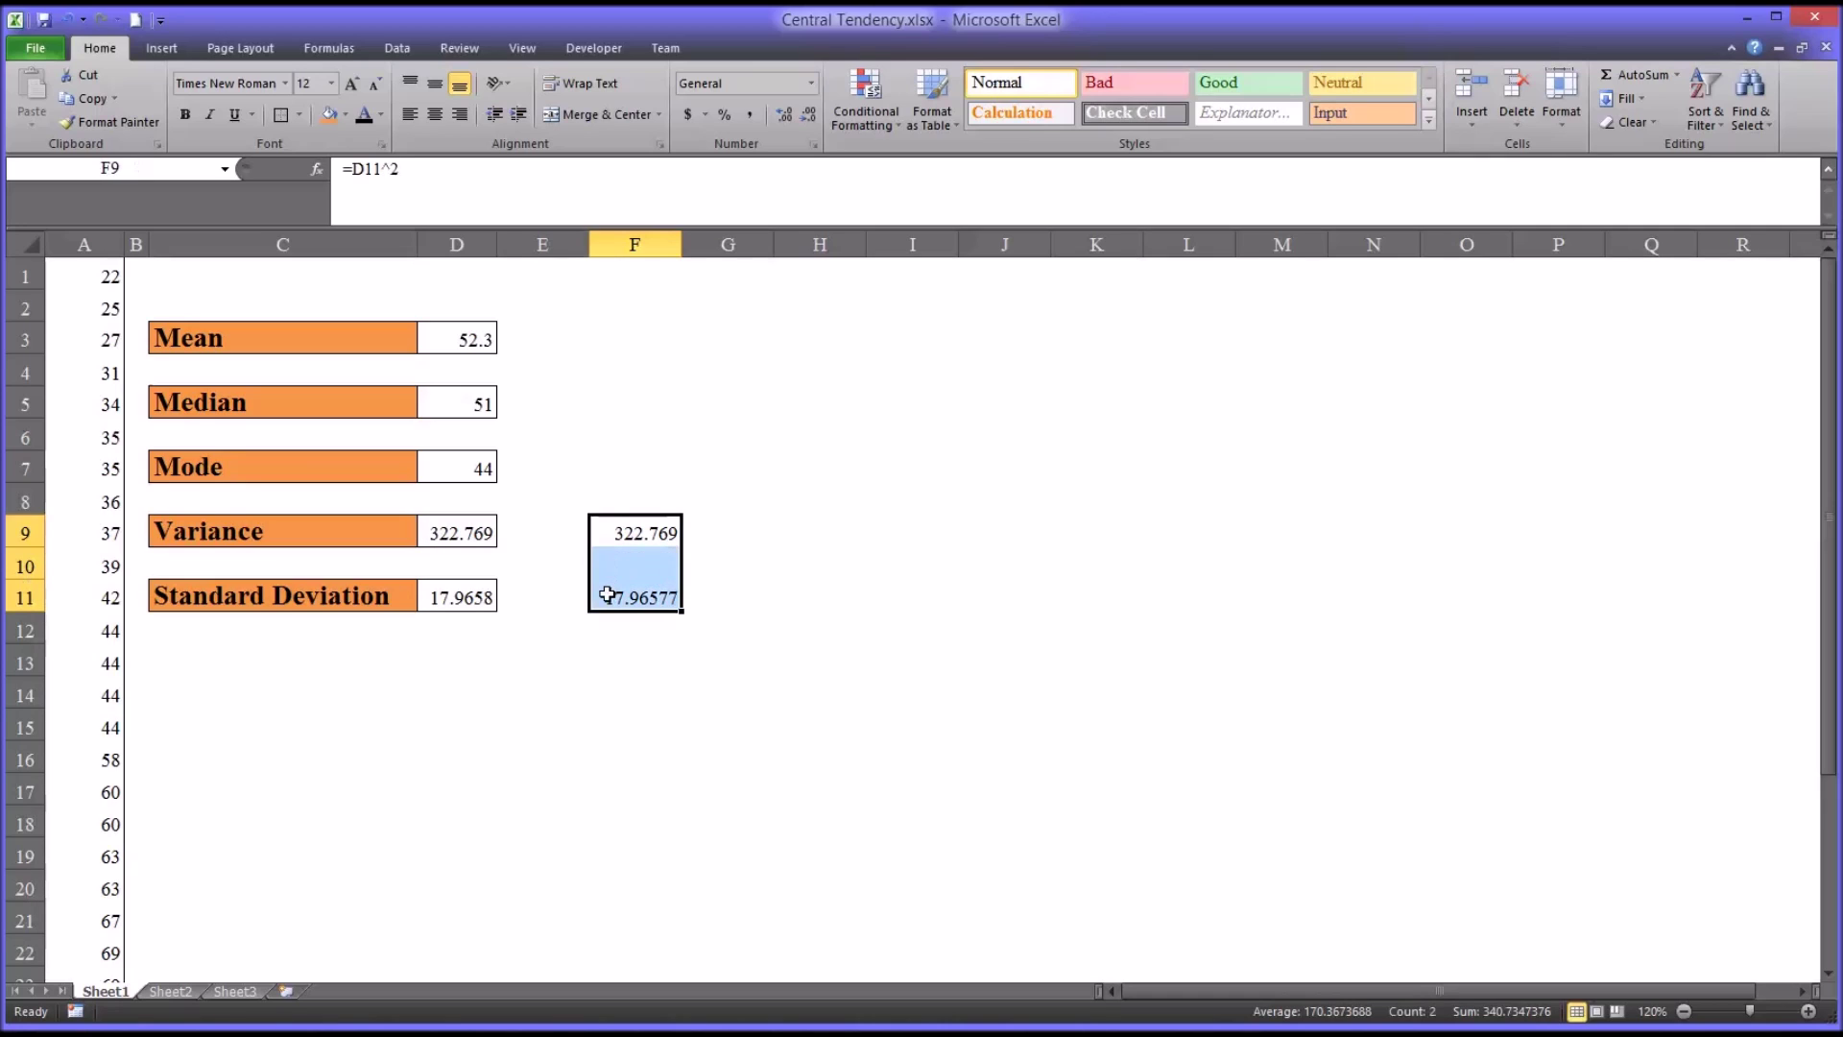
pyautogui.press('Delete')
pyautogui.click(620, 634)
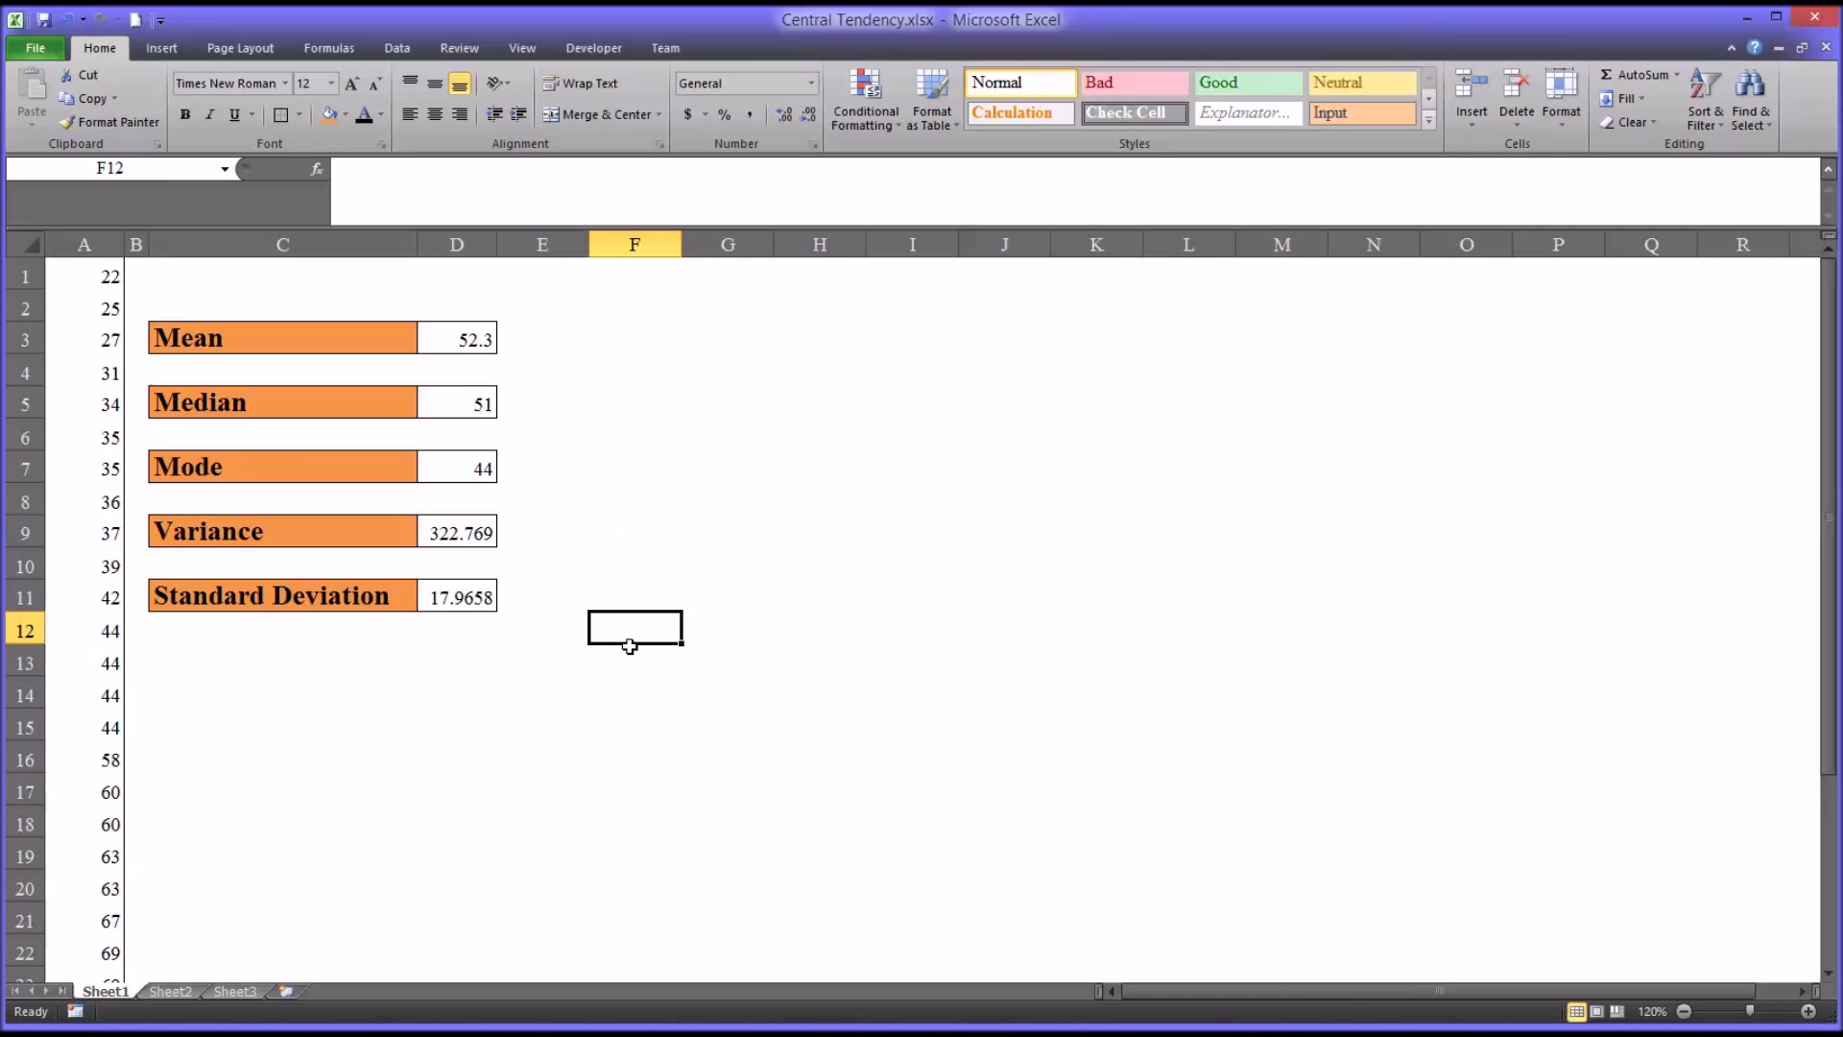